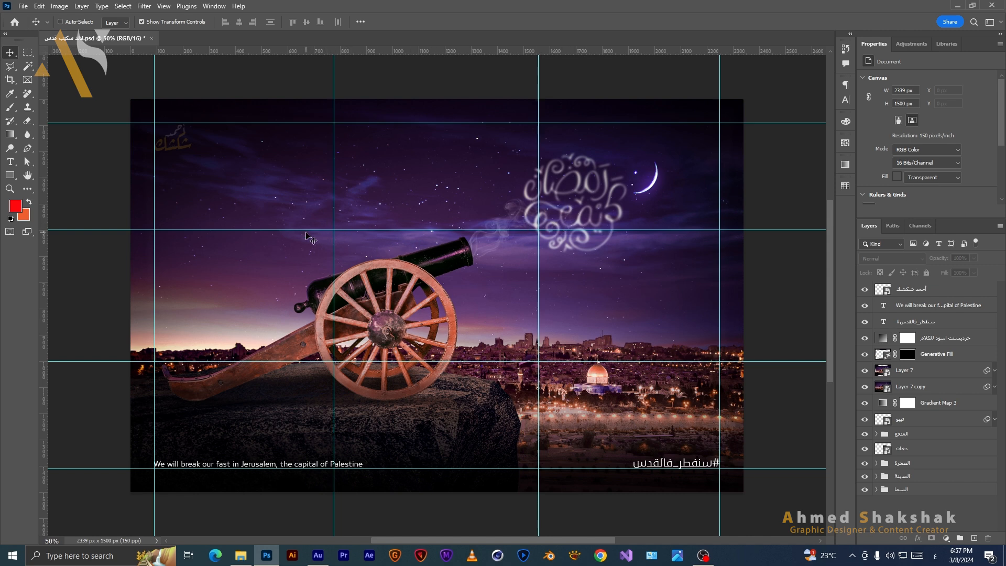
key(1)
key(F2)
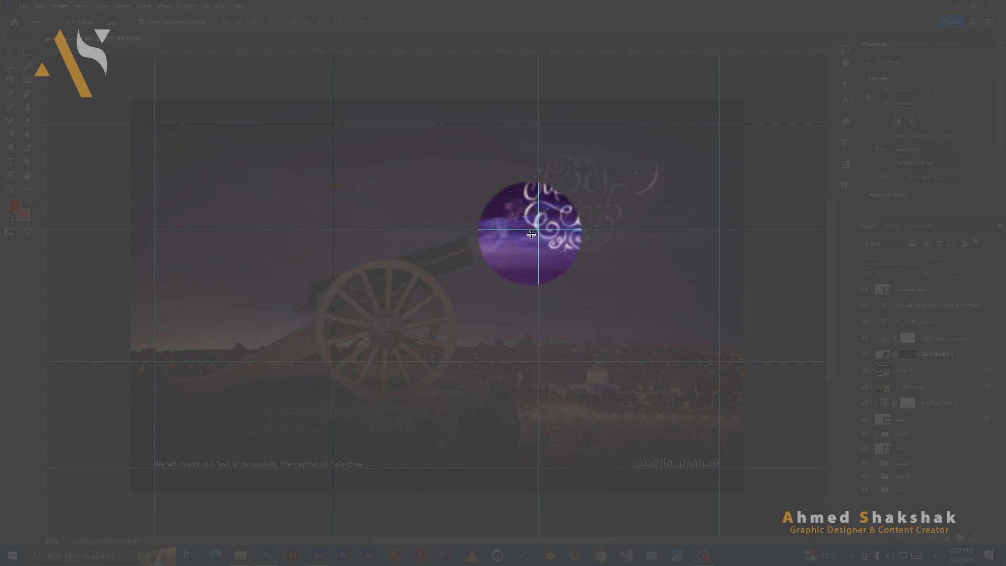
key(F2)
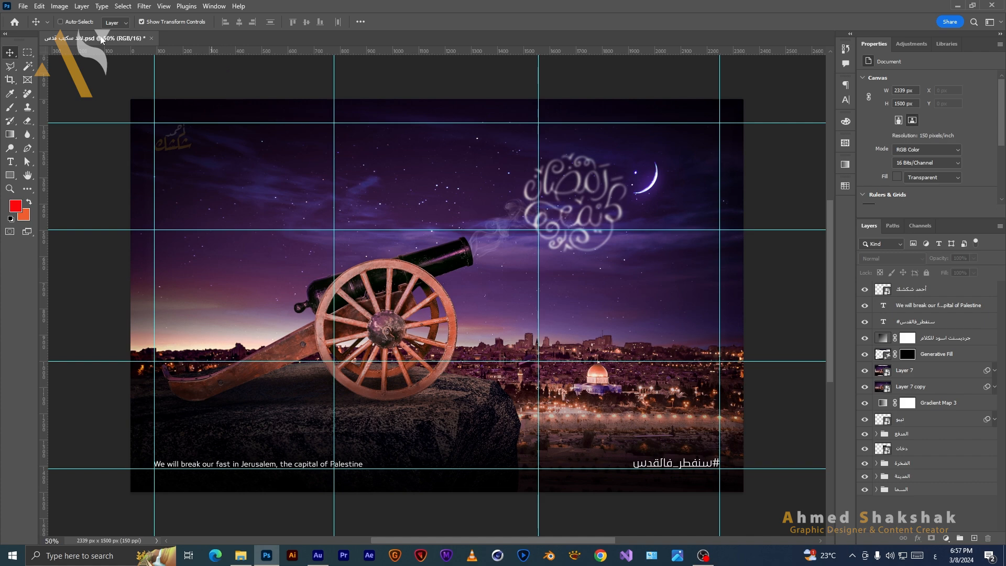
Create a new document 2350 px wide and 1500 px high with a resolution of 150 pixels/inch.
click(22, 6)
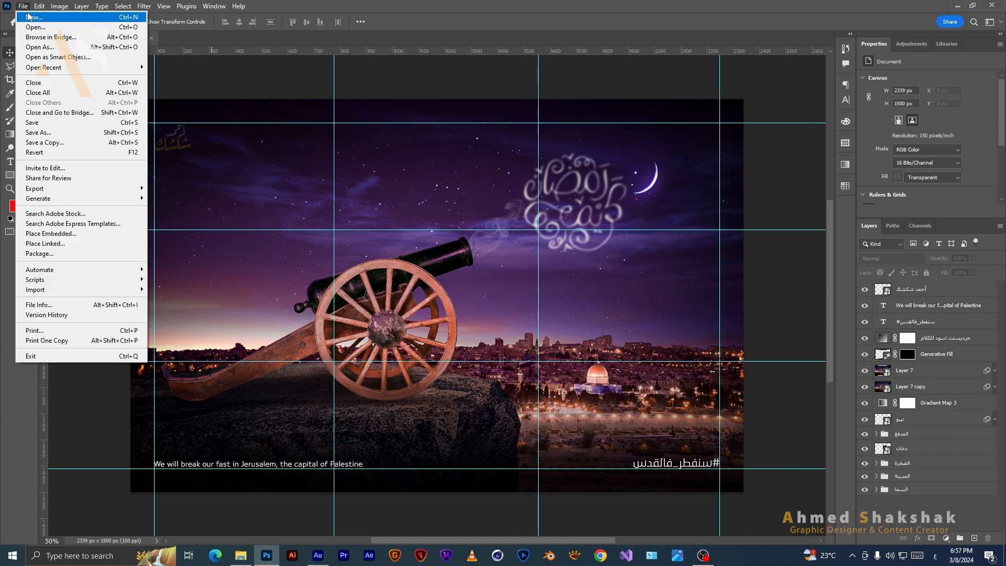
click(31, 16)
double_click(656, 177)
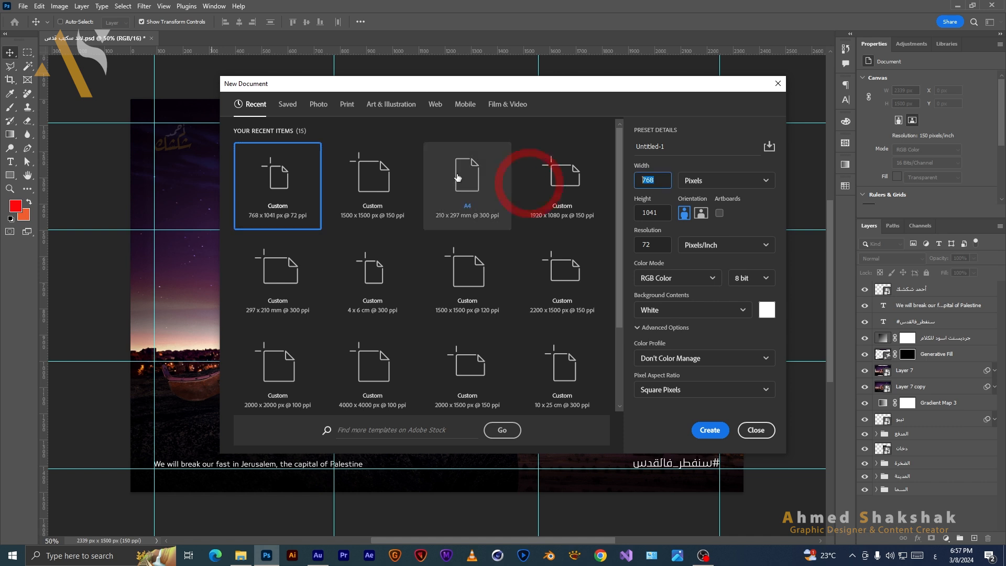
text(2350)
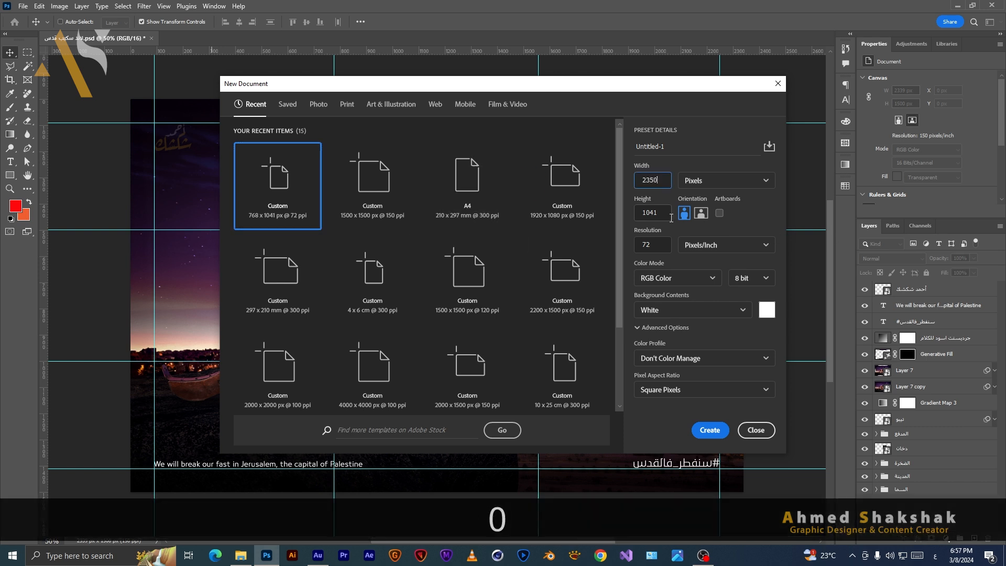
key(Tab)
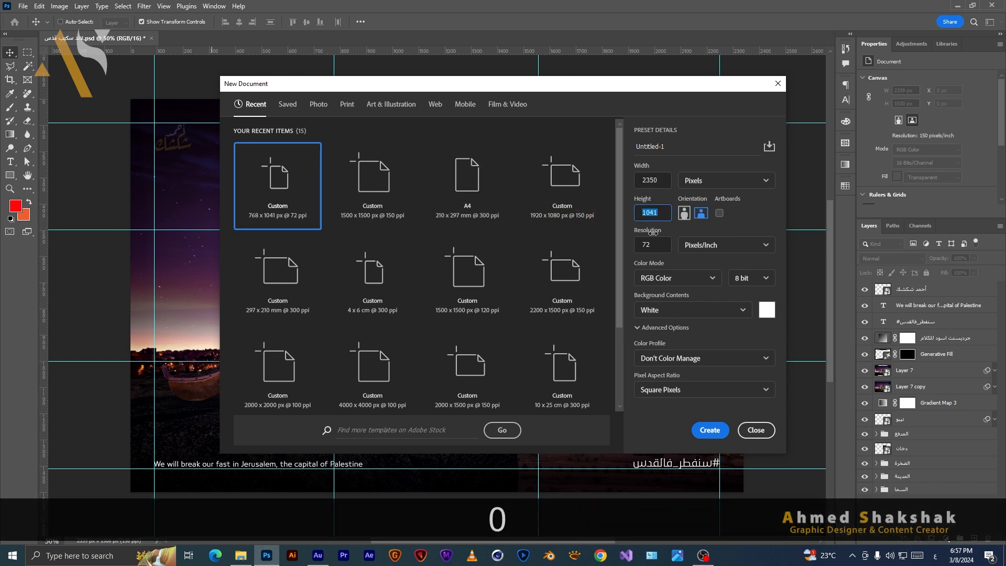
text(1500)
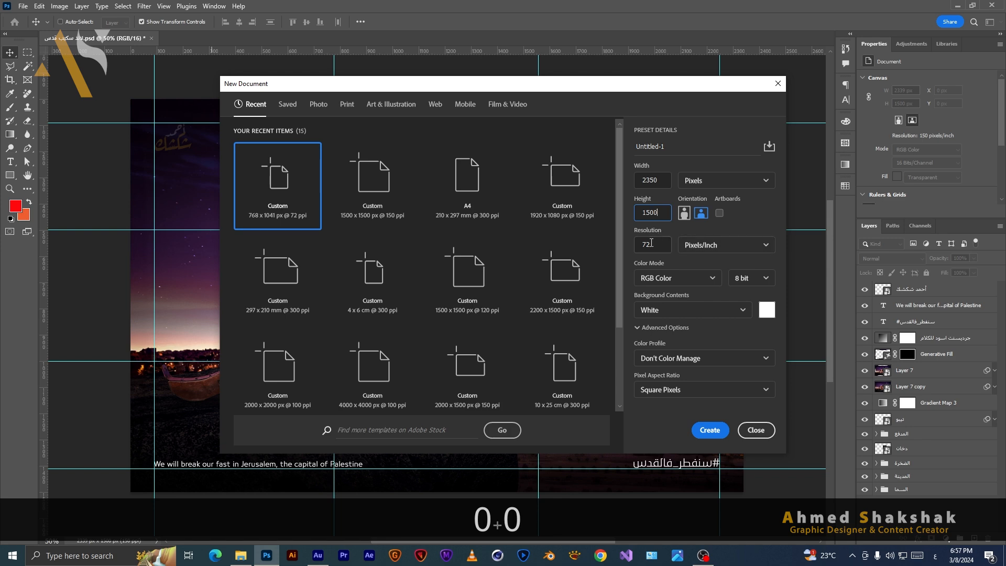
key(Tab)
text(150)
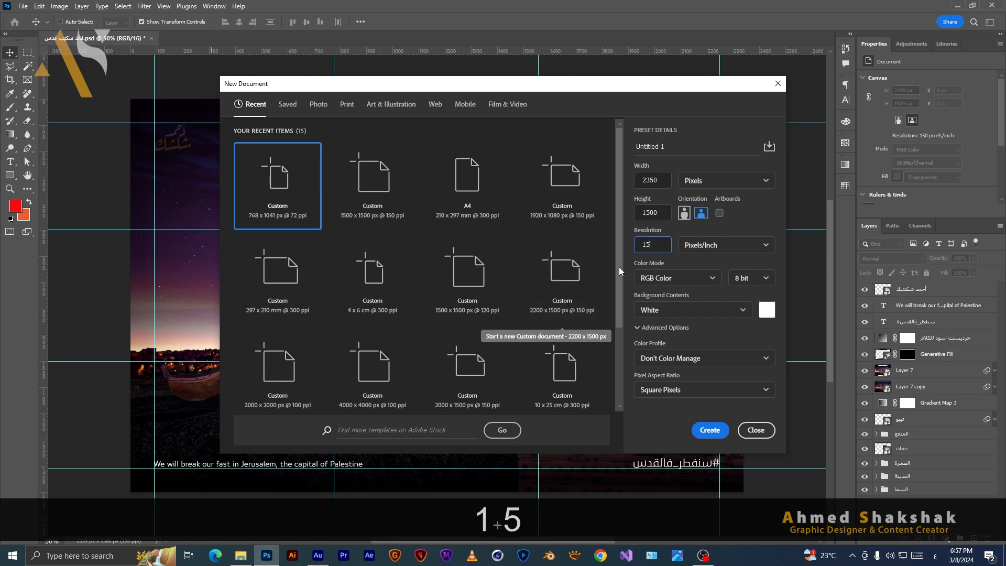
click(711, 431)
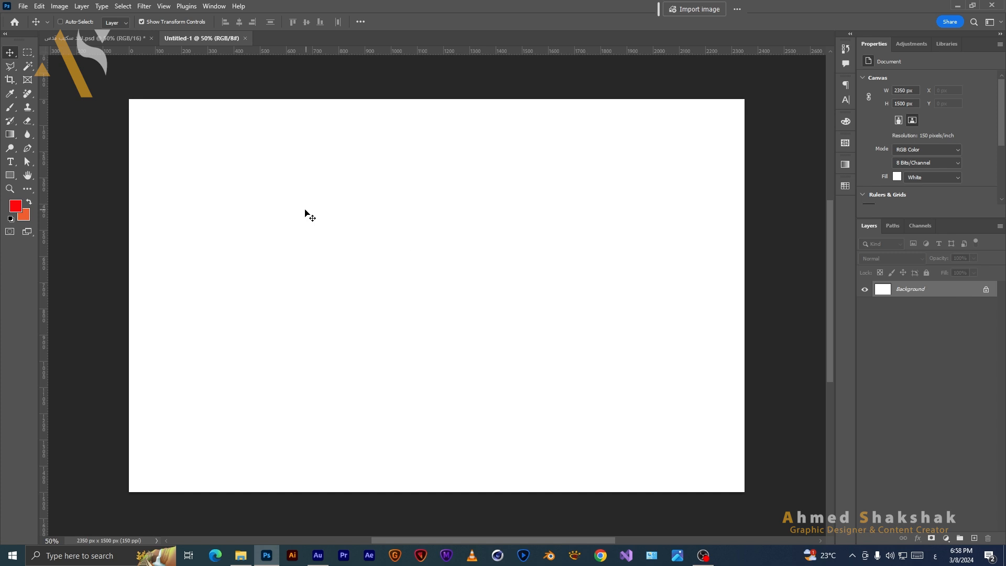
Using the Crop tool's grid at Original Ratio as reference, place guides on both vertical third lines and the lower horizontal third line.
key(F2)
click(10, 80)
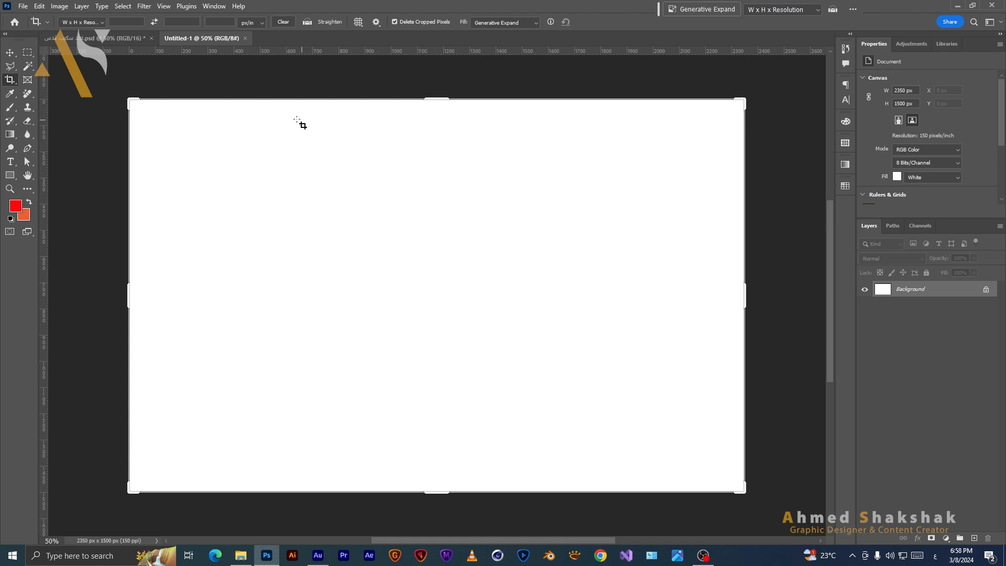
key(F2)
click(92, 23)
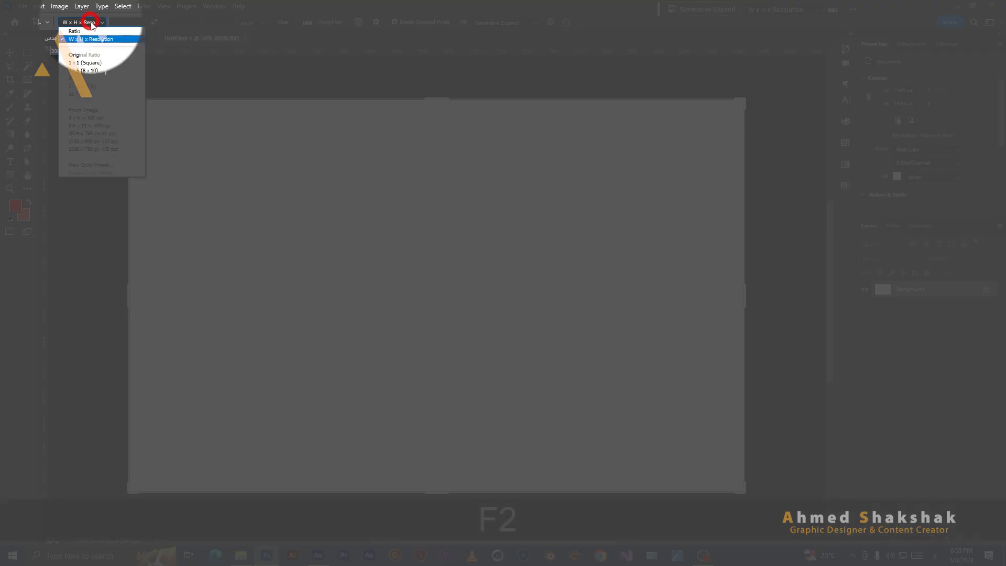
click(84, 55)
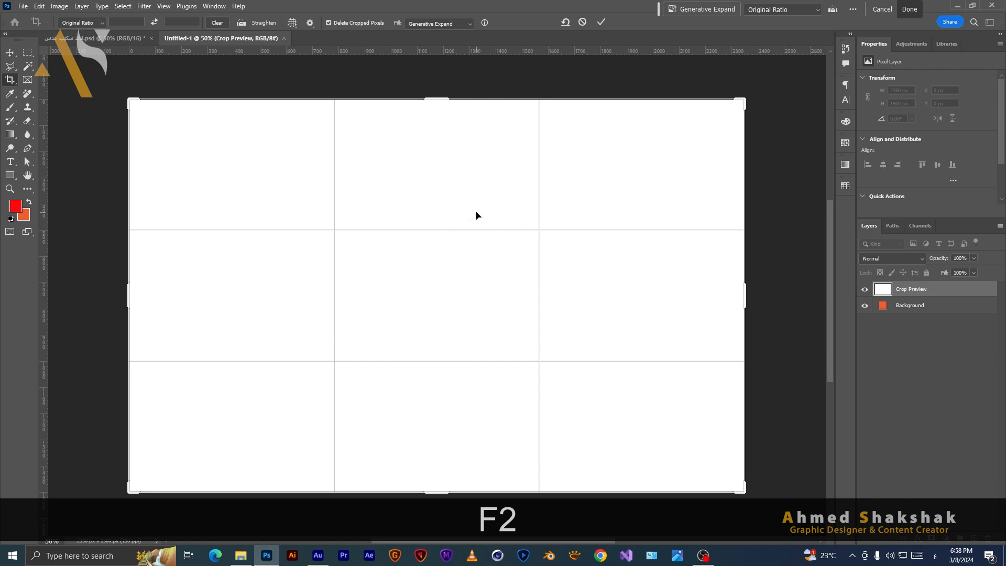
drag(42, 317, 336, 344)
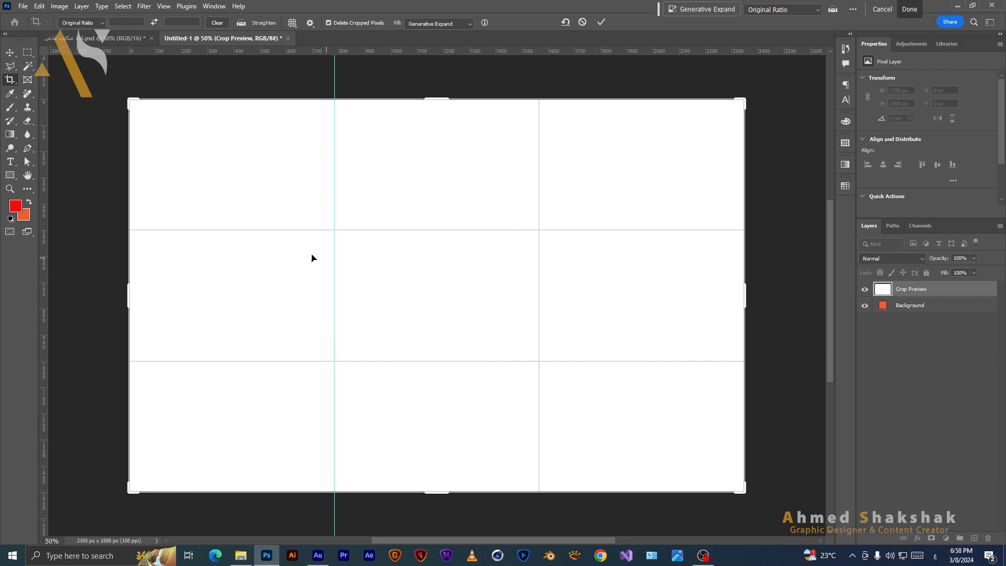
drag(45, 335, 540, 336)
drag(517, 51, 524, 361)
key(Escape)
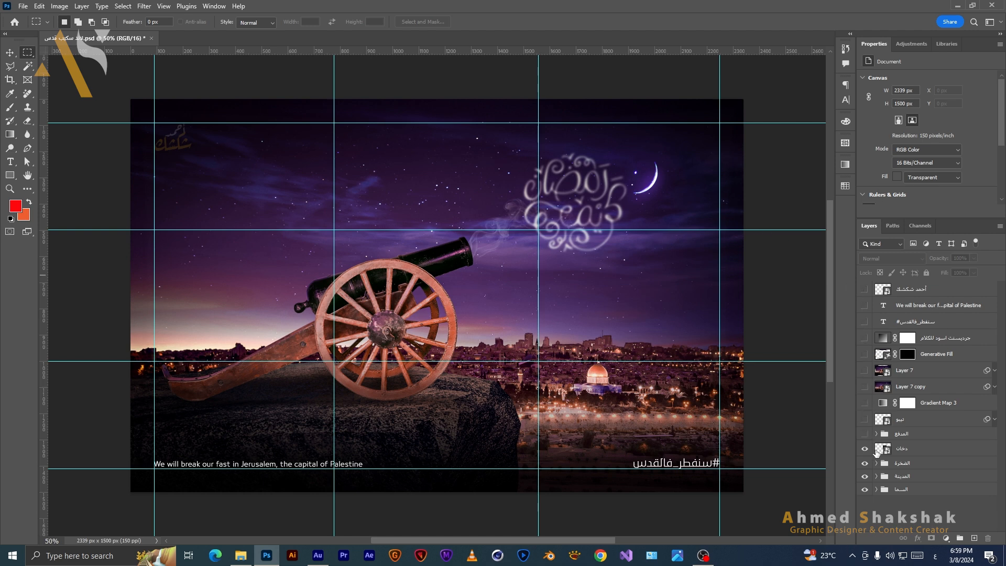
Show only the sky group in the cannon composition, expand it and select its sky image layer.
alt+click(865, 489)
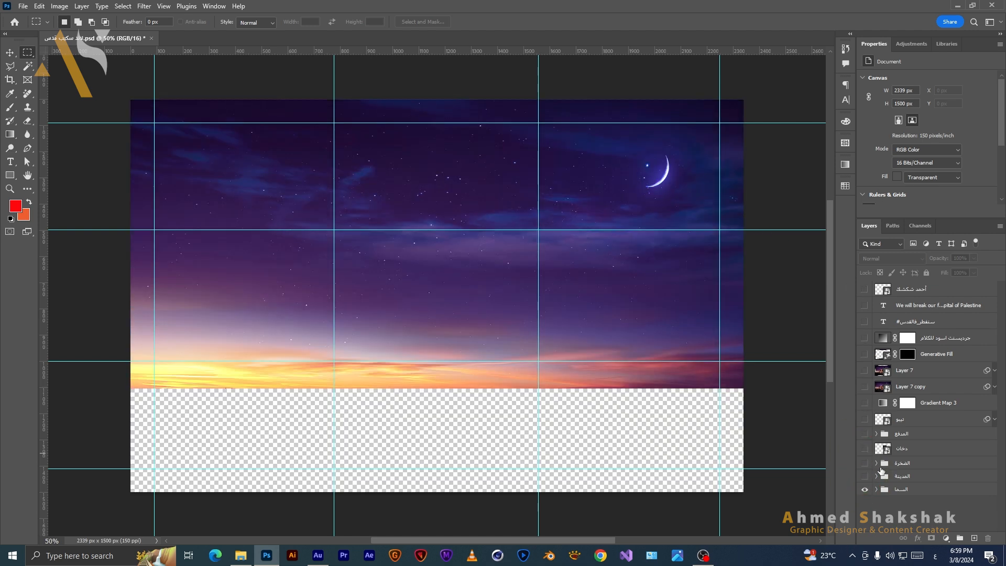
click(905, 490)
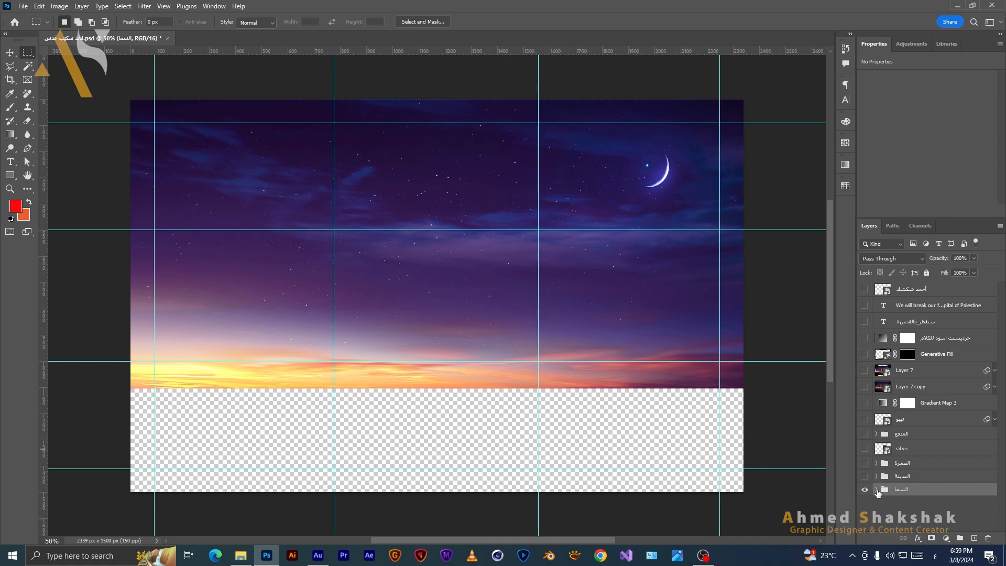
key(F2)
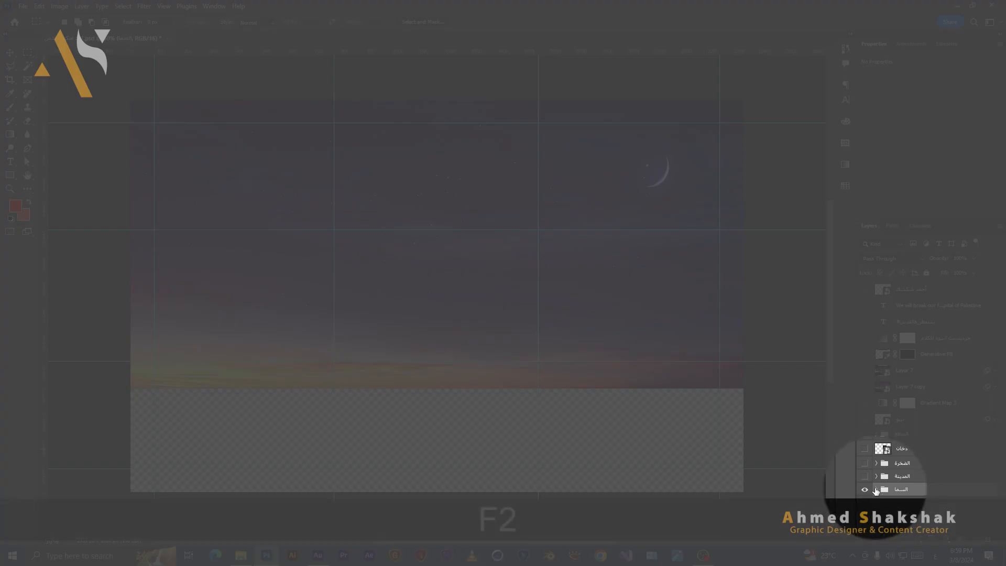
click(877, 491)
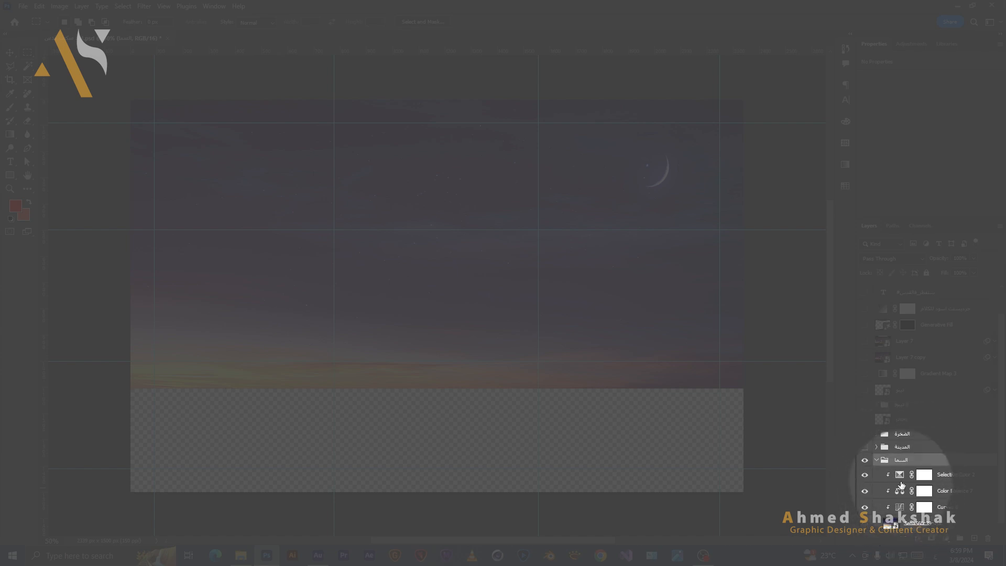
click(900, 519)
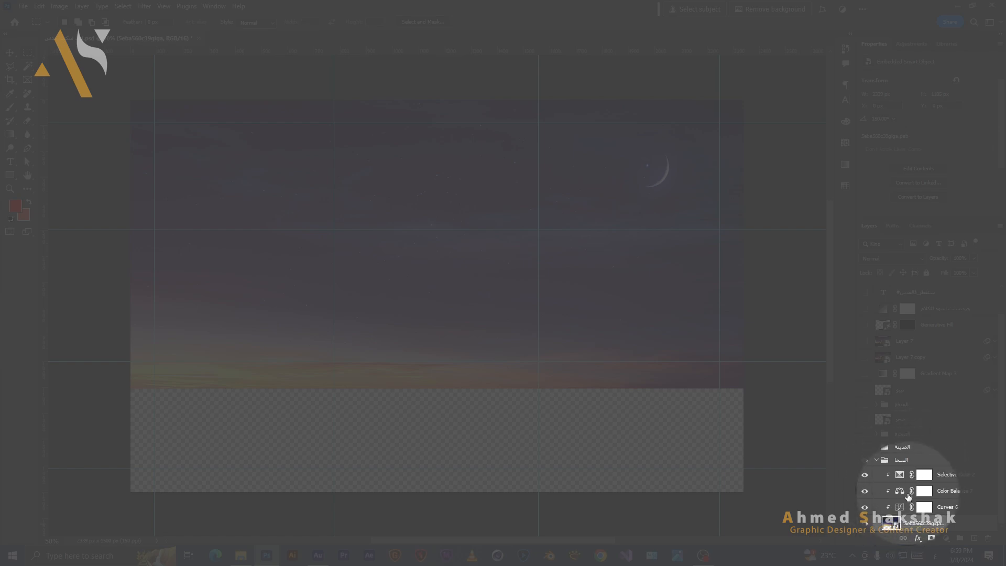
key(F2)
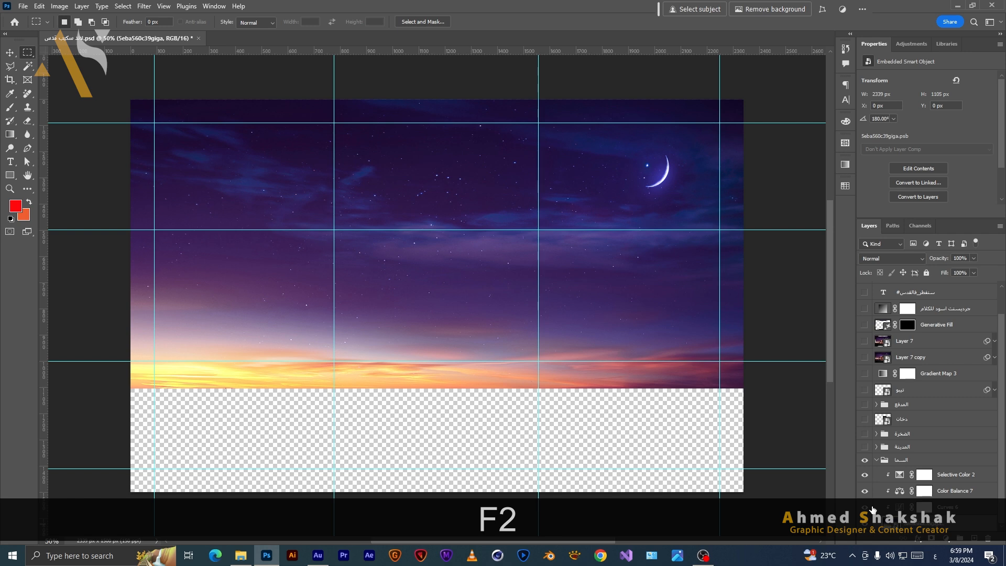
Turn on the sky's Curves 6 and Color Balance 7 adjustments and inspect the Color Balance settings.
click(866, 508)
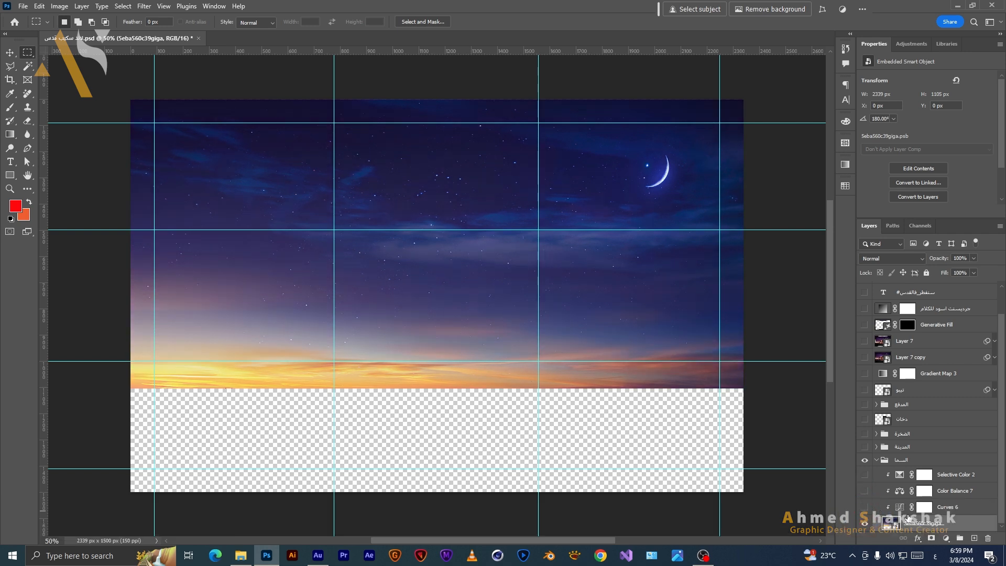
click(866, 491)
click(925, 491)
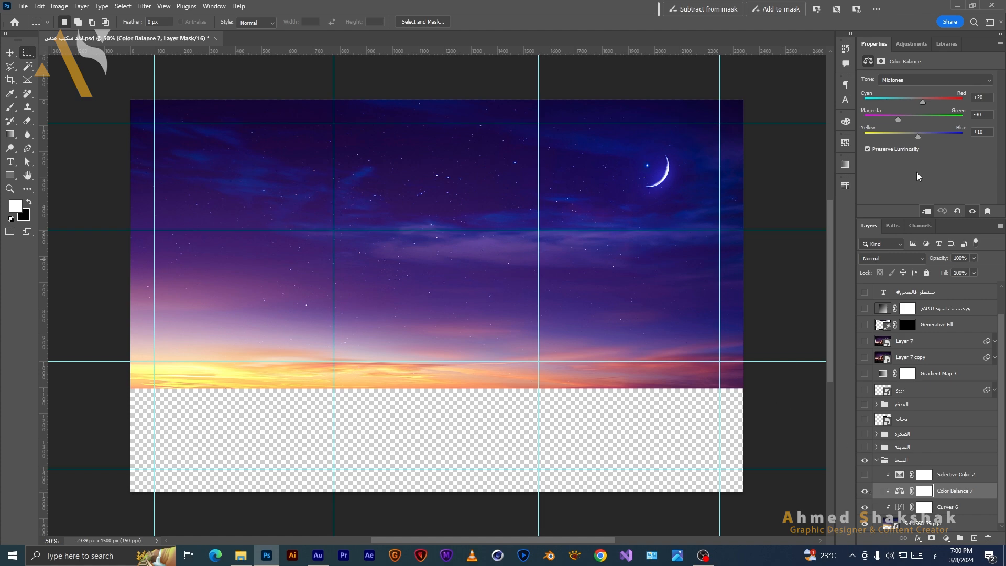
key(F2)
Turn on Selective Color 2 in the sky group and review its settings for Magentas, Blues and Cyans.
click(865, 476)
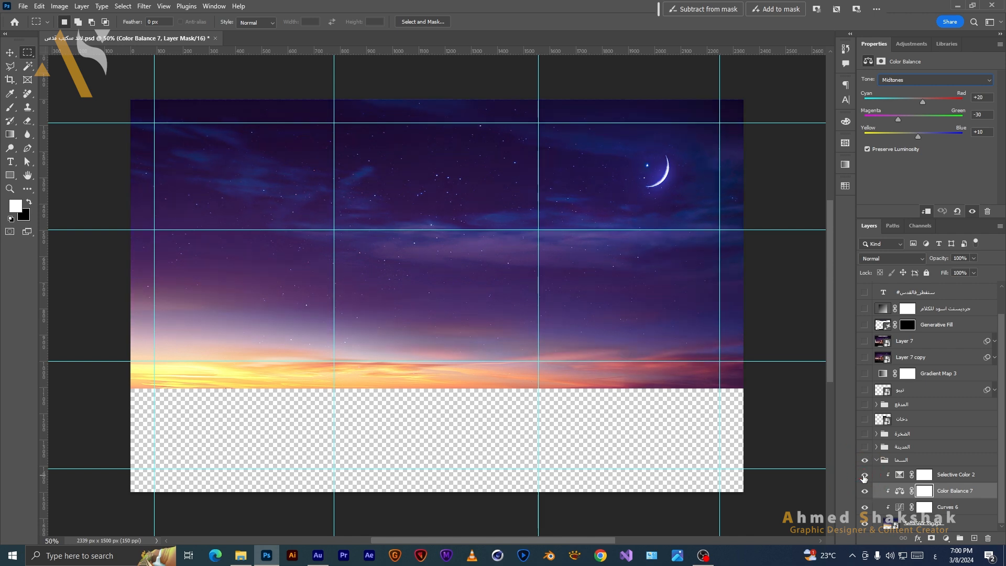
click(955, 476)
click(900, 474)
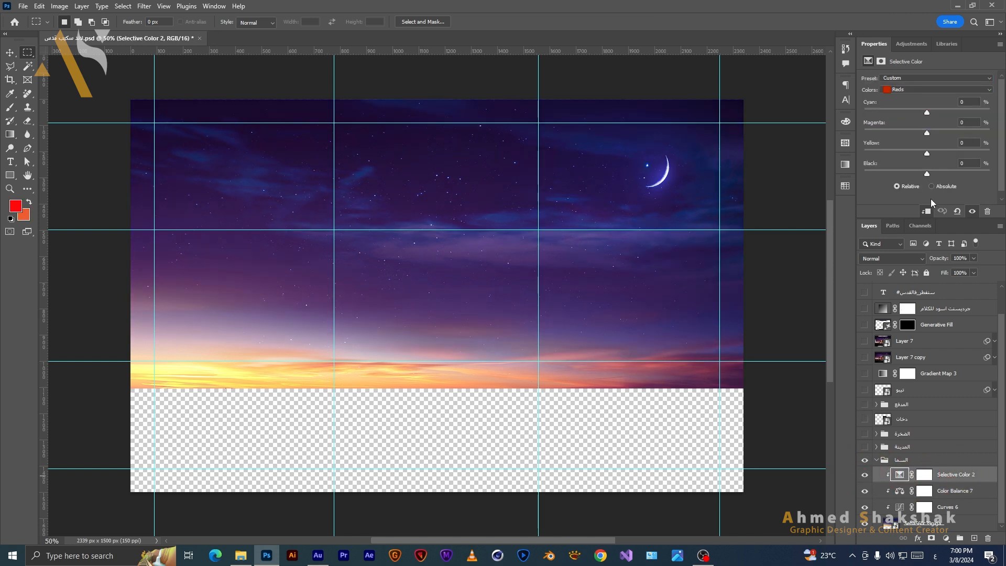
click(949, 89)
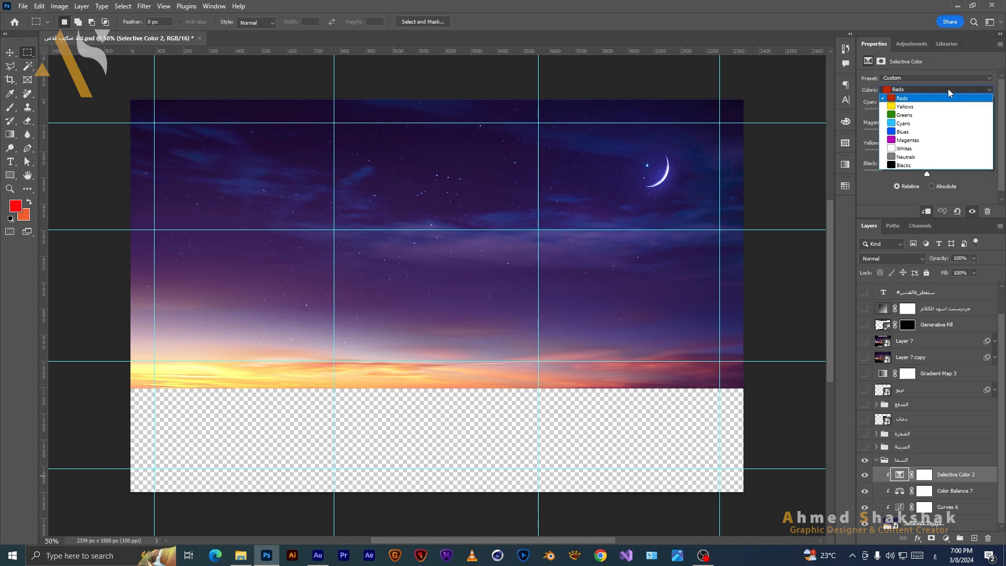
click(944, 140)
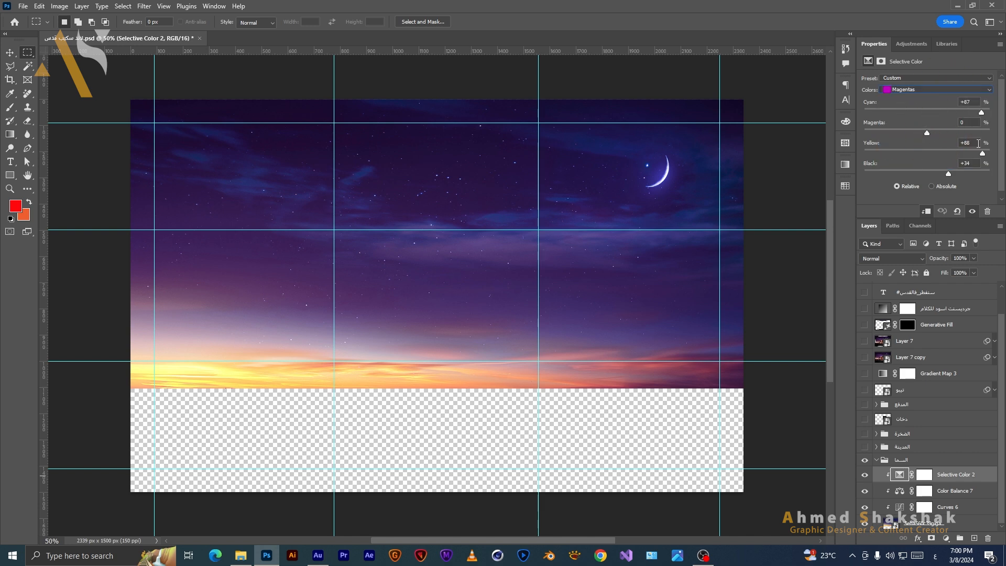
scroll(952, 85, up, 1)
click(932, 90)
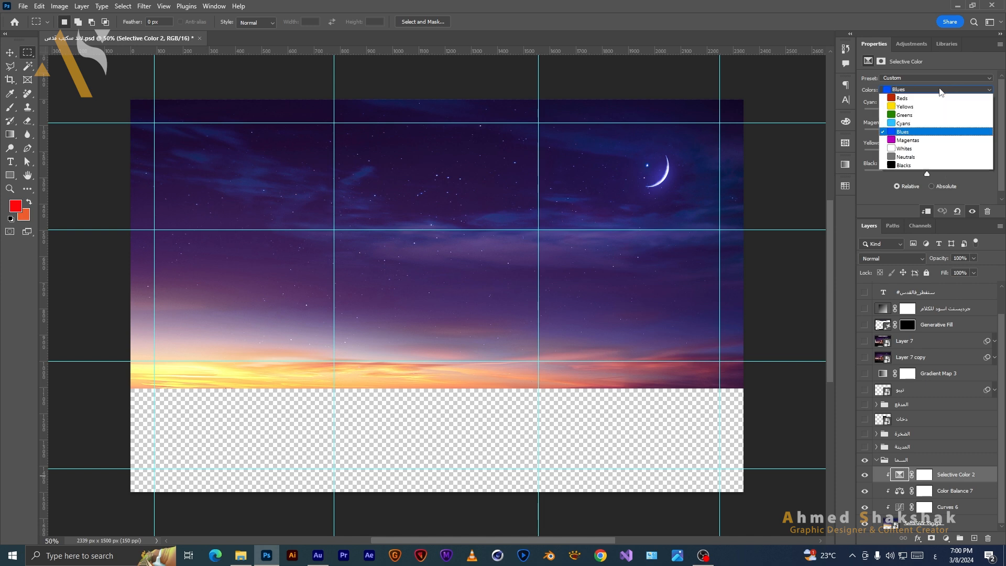
click(929, 116)
click(952, 87)
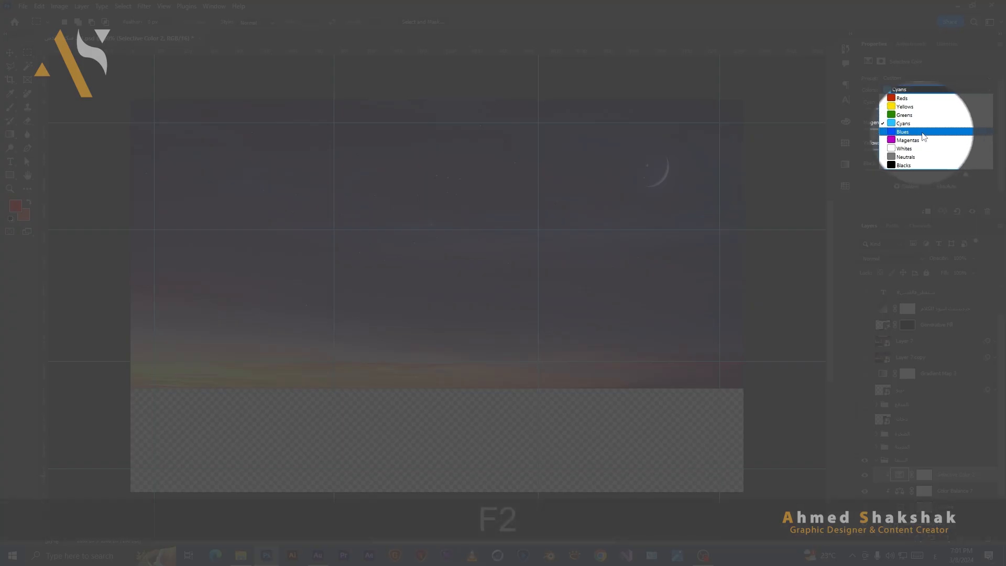
click(925, 128)
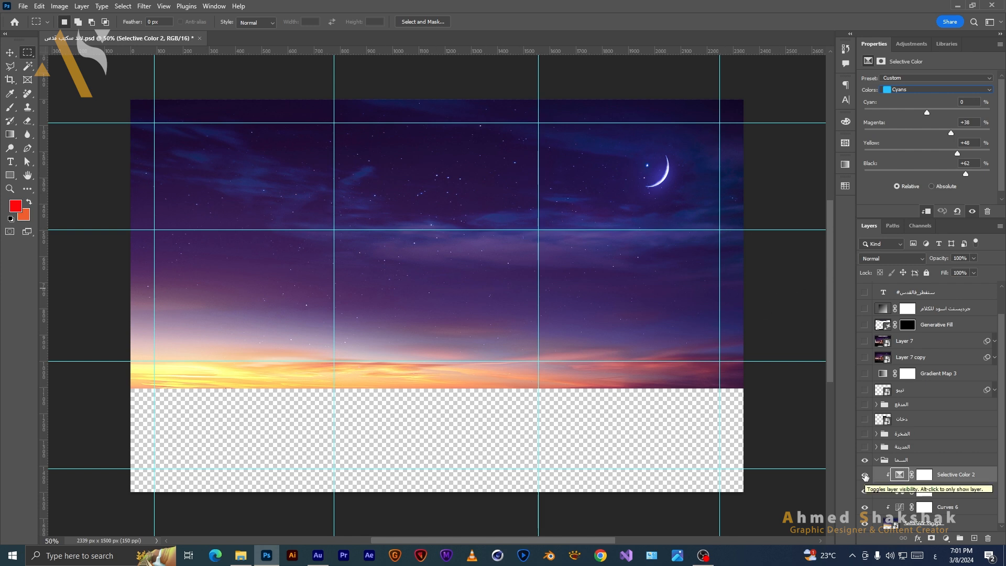
Compare the sky without its three adjustment layers and with Curves, Color Balance and Selective Color turned back on one by one.
drag(865, 476, 864, 512)
click(864, 508)
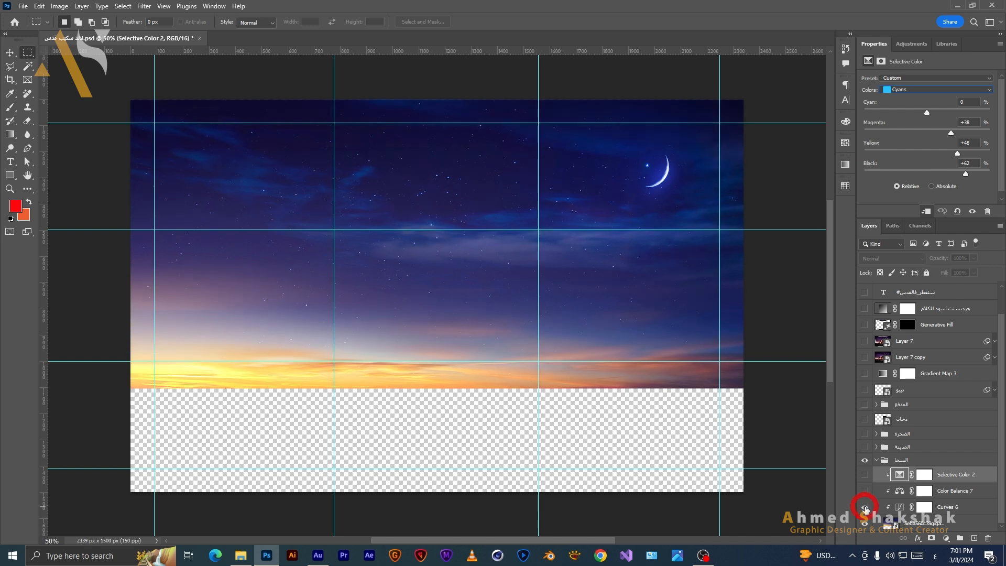
click(865, 491)
click(866, 476)
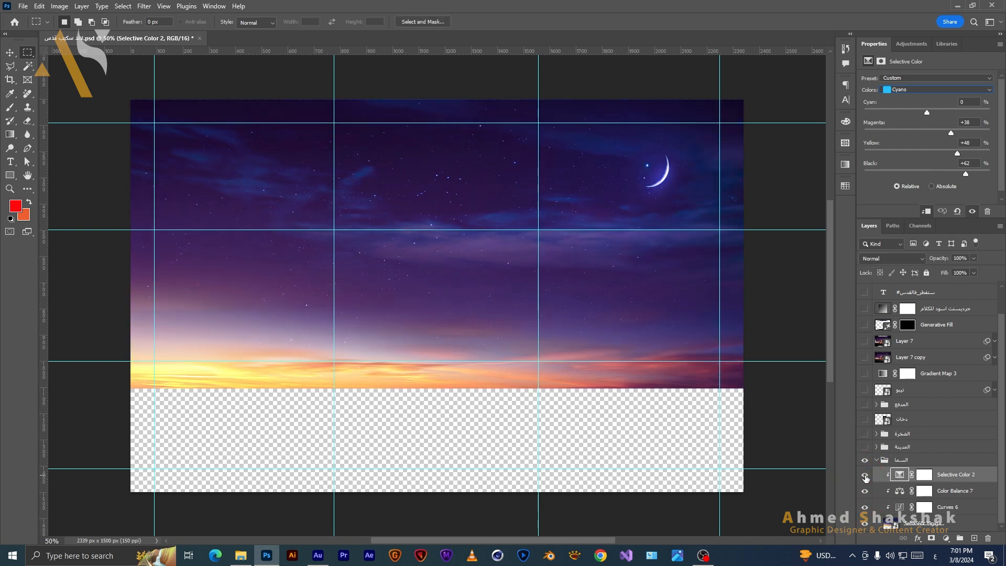
Collapse the sky group and make the city group visible above it.
click(877, 460)
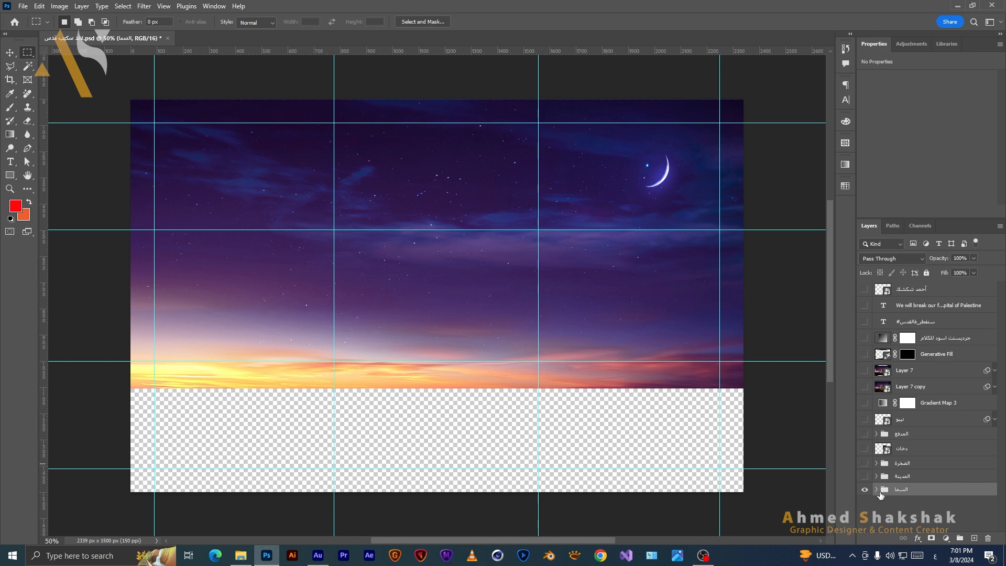
click(886, 477)
click(864, 476)
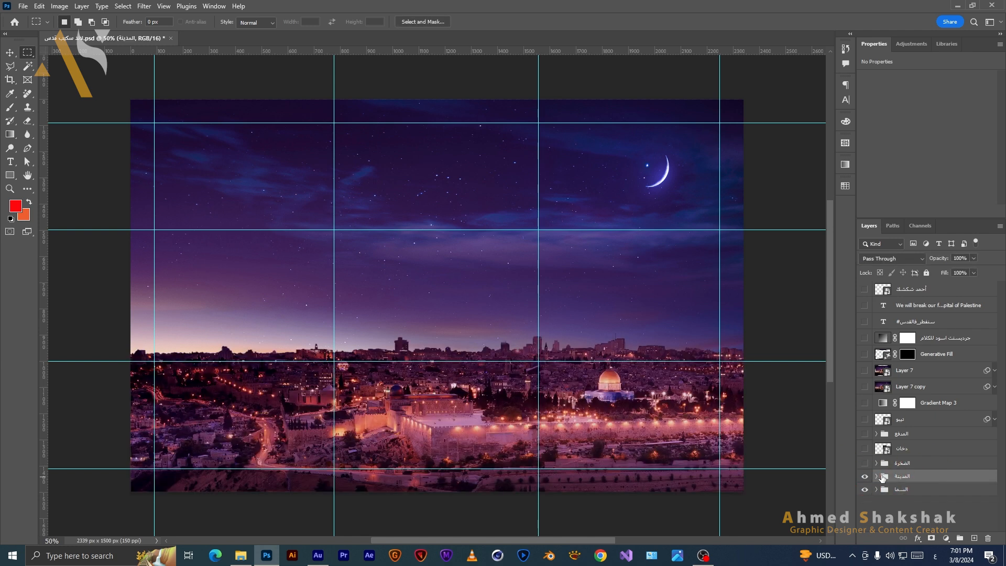
Expand the city group, hide its five adjustment layers from Curves 10 to Curves 1, and select the city image layer.
click(877, 476)
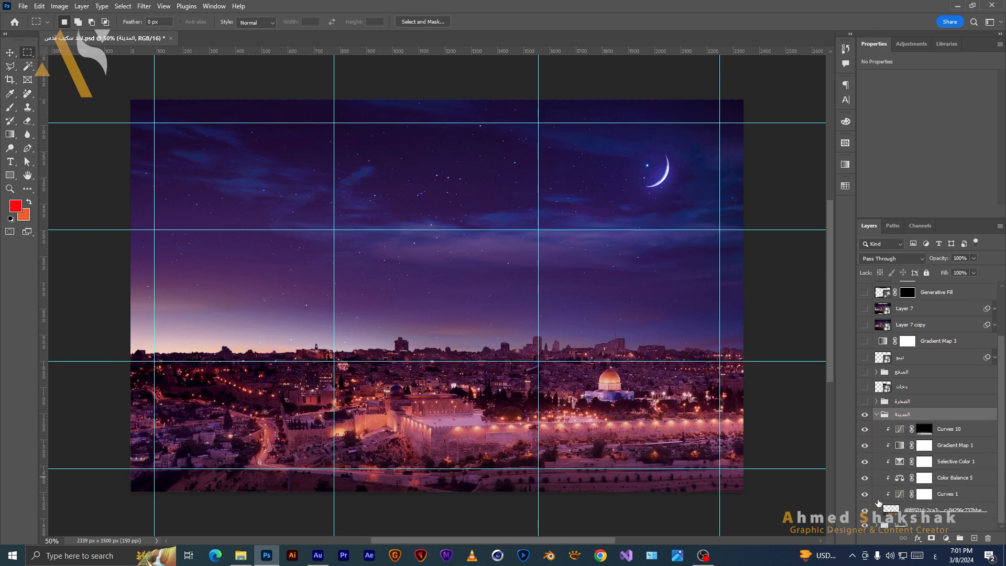
drag(863, 430, 868, 497)
click(901, 510)
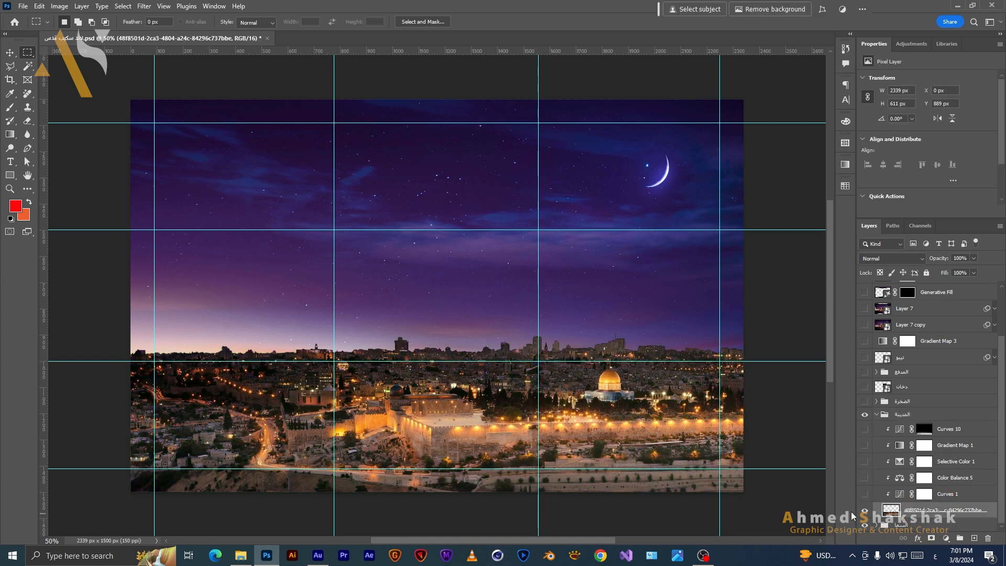
Turn on the Curves 1 adjustment in the city group and inspect its RGB curve.
click(959, 497)
click(897, 495)
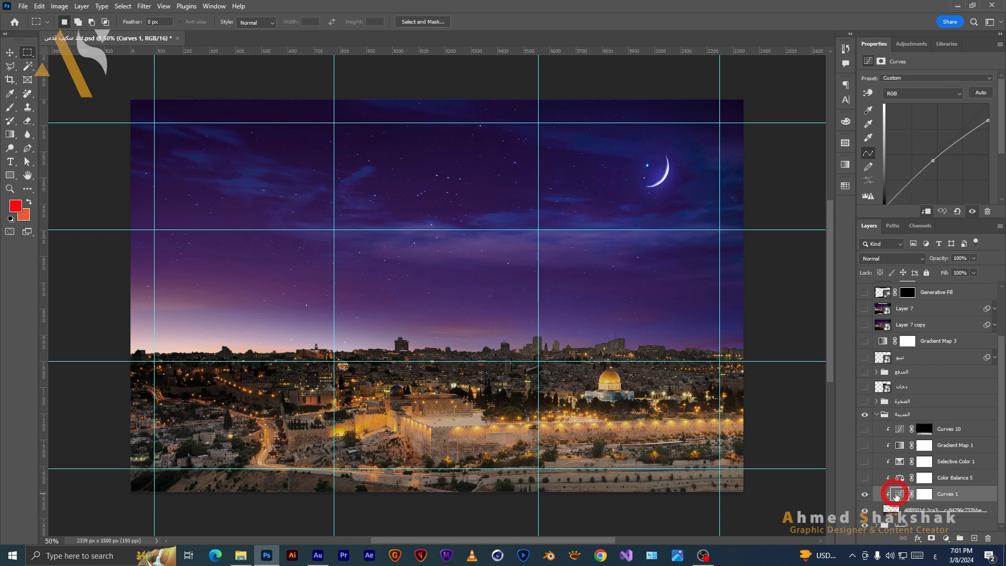
scroll(1005, 161, down, 2)
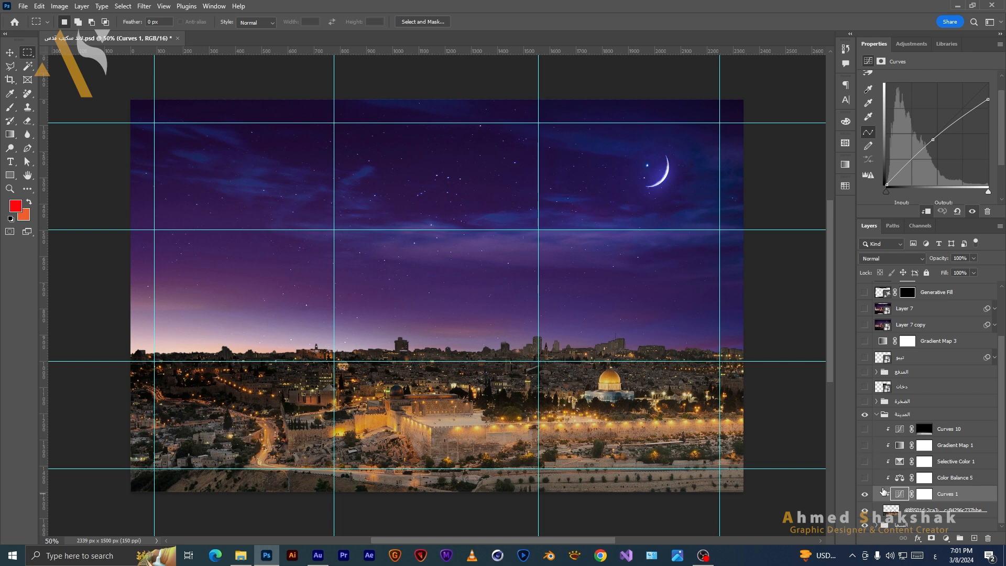
Turn on Color Balance 5 in the city group and review its settings for Shadows, Highlights and Midtones.
click(931, 478)
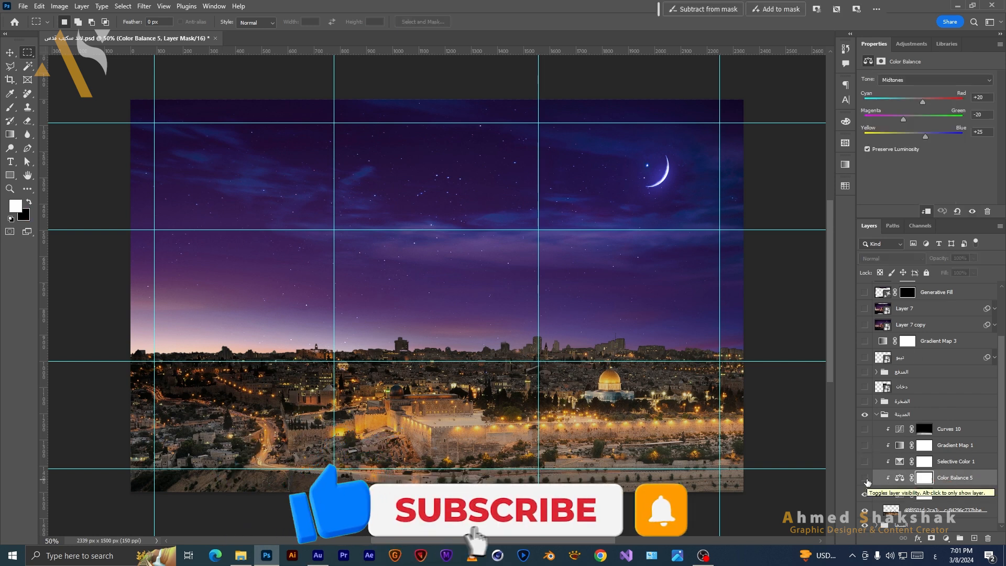
click(866, 480)
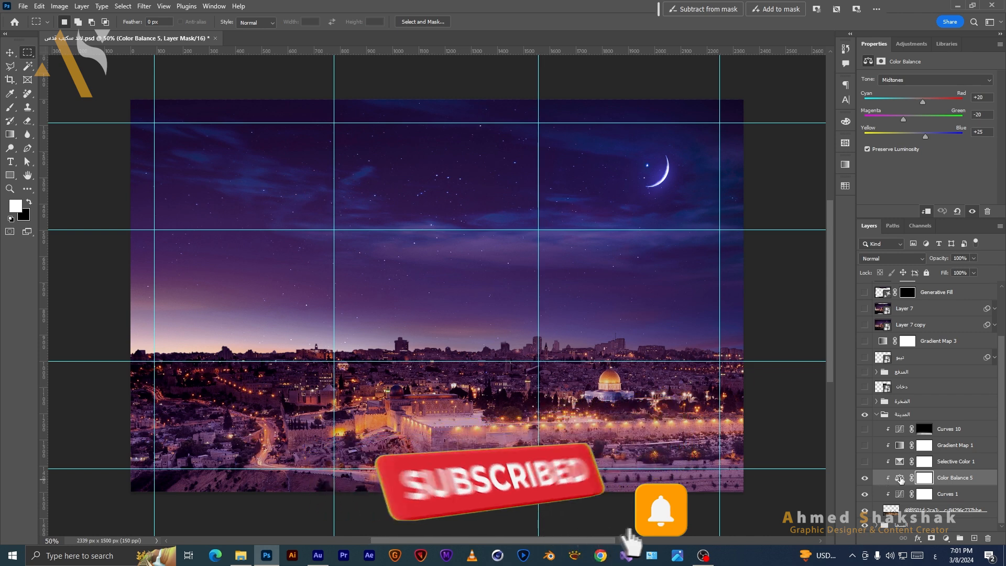
click(900, 478)
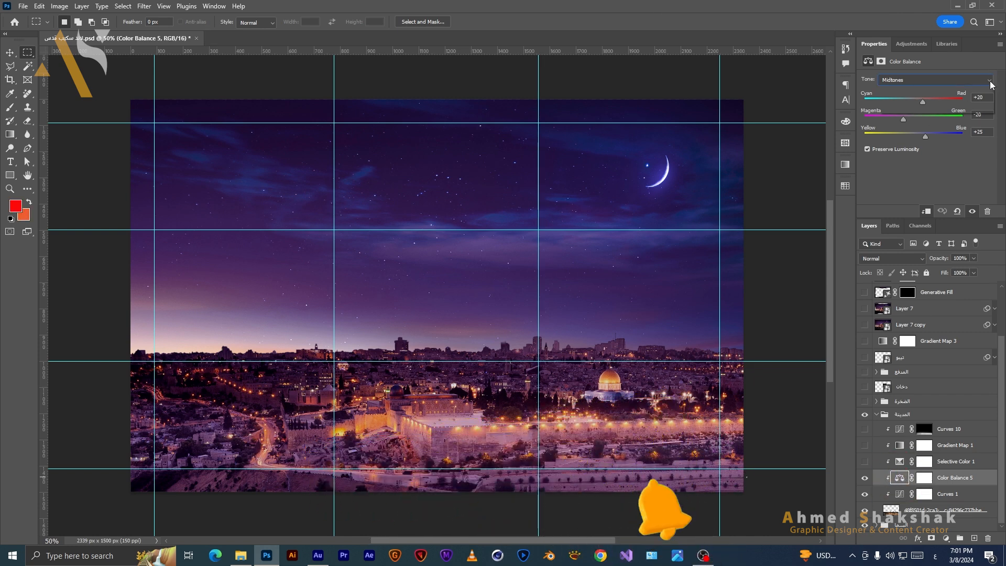
click(985, 80)
click(991, 87)
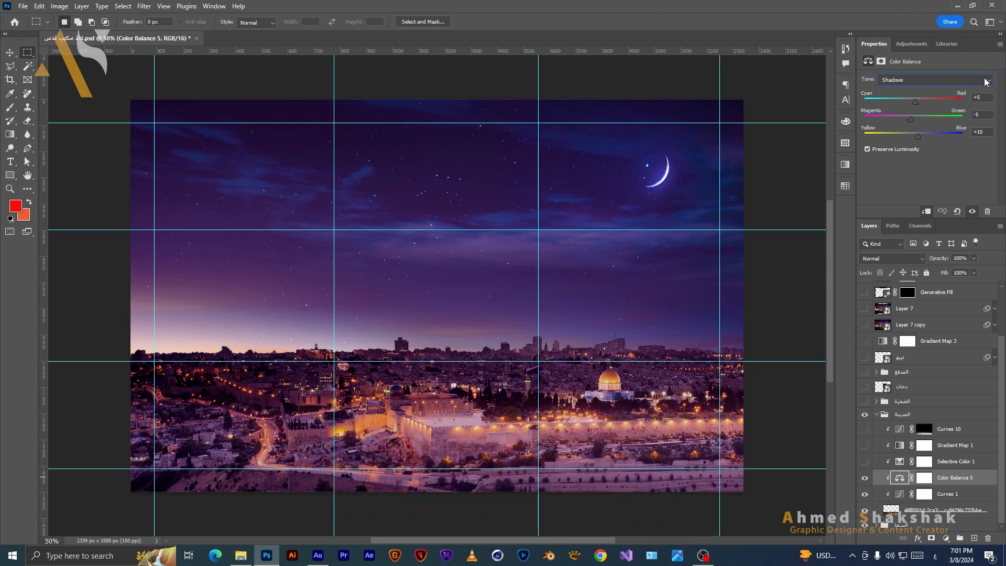
click(987, 80)
click(948, 106)
click(957, 78)
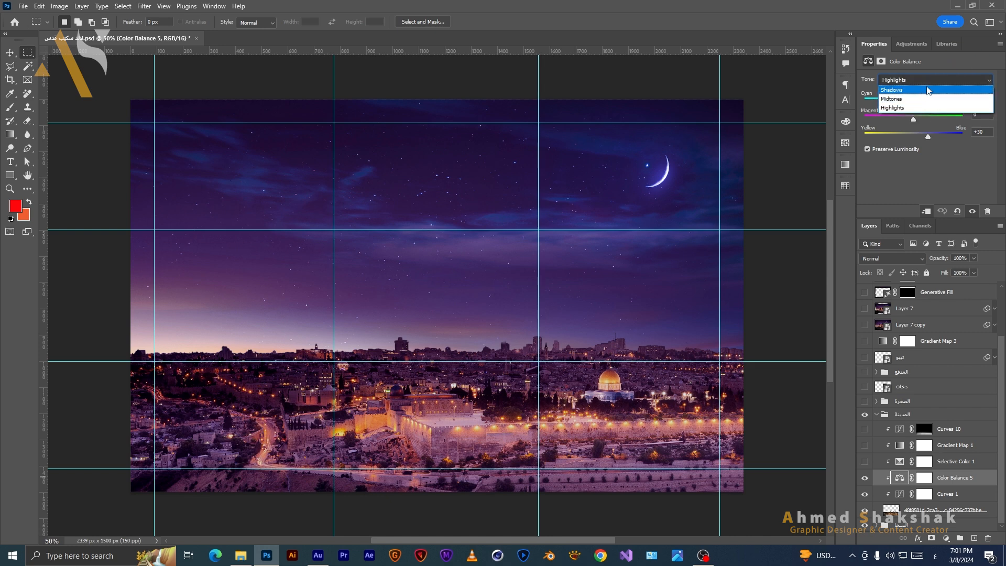
click(926, 100)
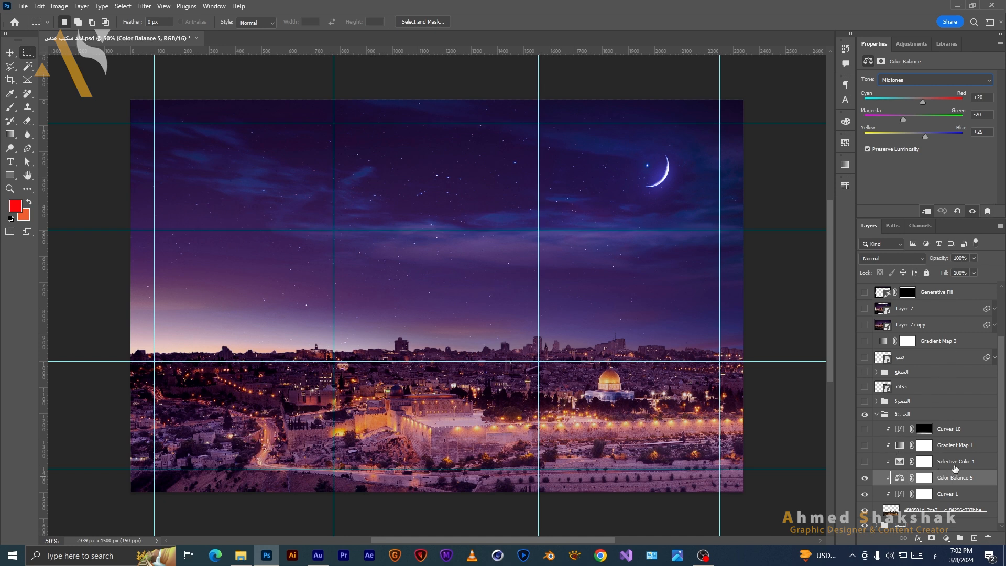
Turn on Selective Color 1 in the city group and review its settings for Reds, Yellows and Blues.
click(885, 463)
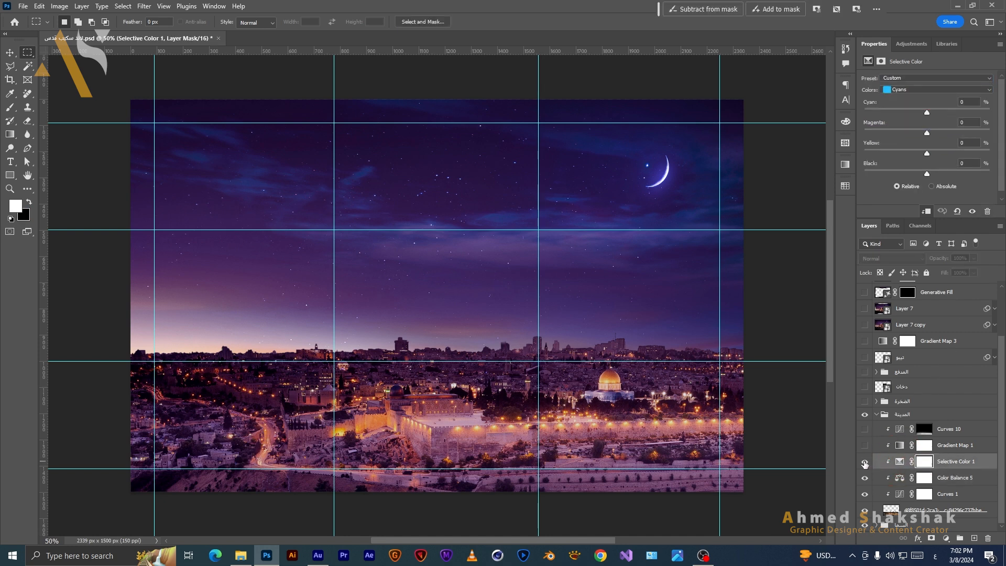
click(865, 462)
click(900, 461)
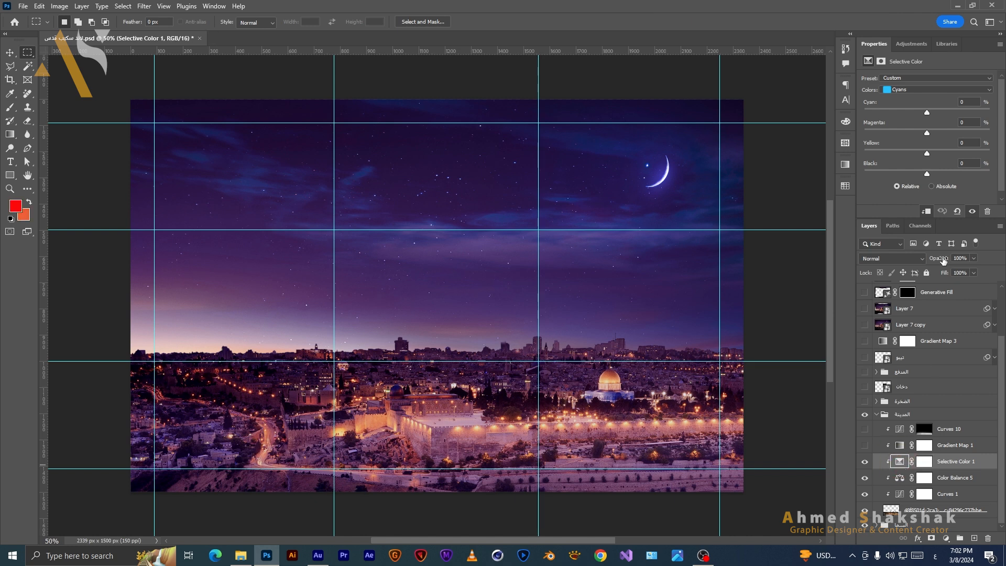
click(947, 89)
click(943, 98)
click(953, 88)
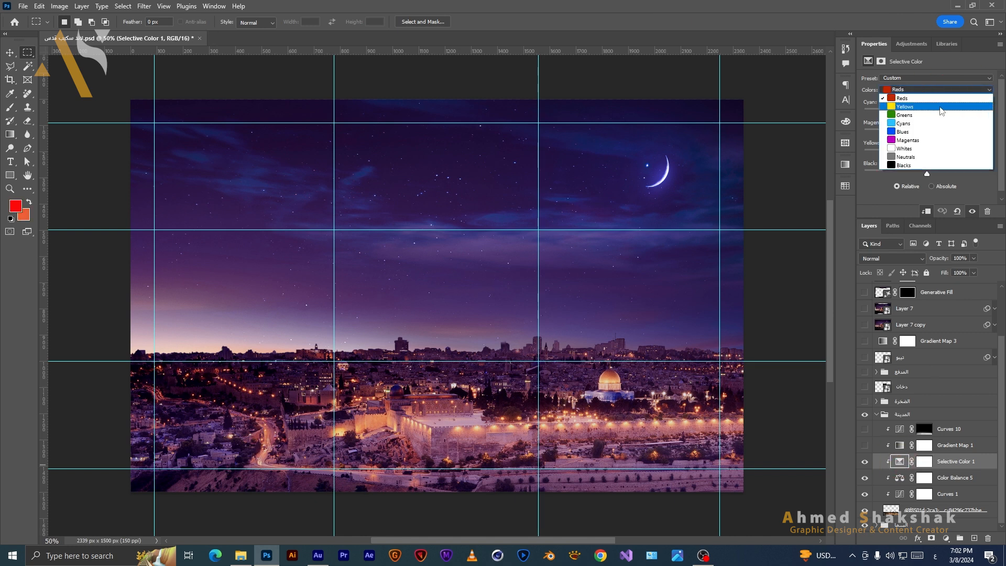
click(940, 107)
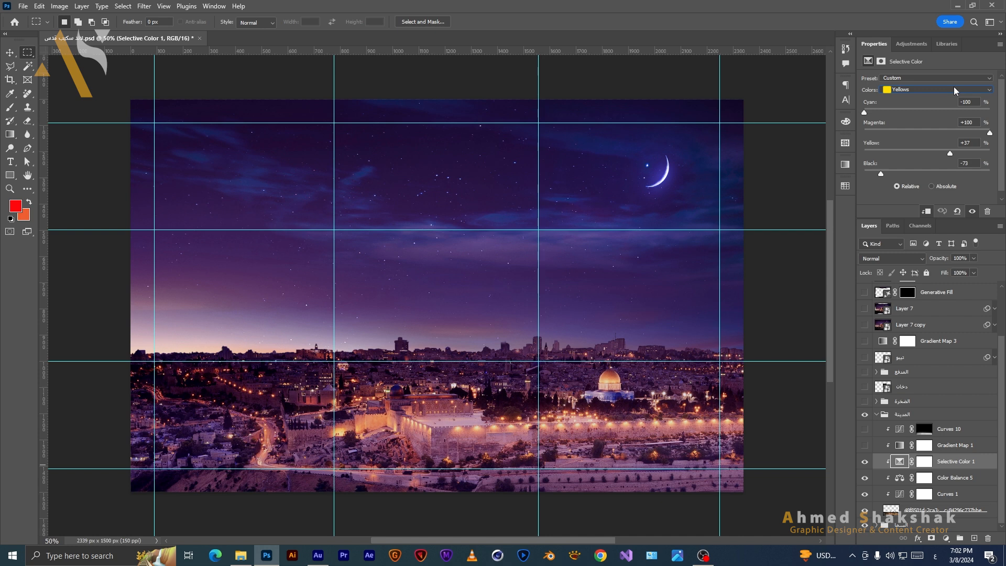
click(954, 89)
click(940, 133)
click(926, 91)
click(919, 133)
Compare the city lights with and without the Selective Color 1 adjustment.
click(865, 462)
click(865, 462)
click(865, 464)
click(865, 461)
key(F2)
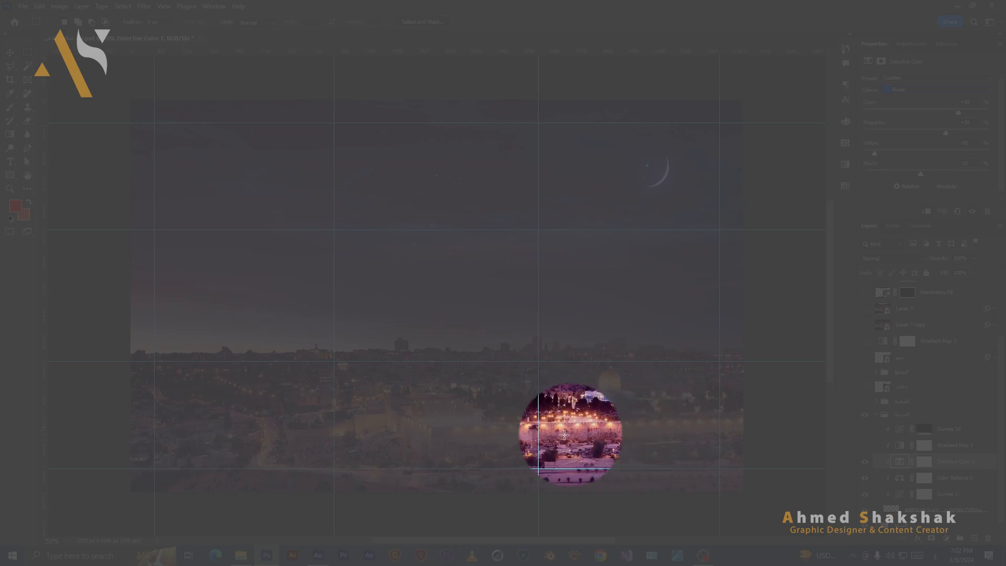
key(F2)
Turn on Gradient Map 1 in the city group and show its gradient settings.
click(962, 449)
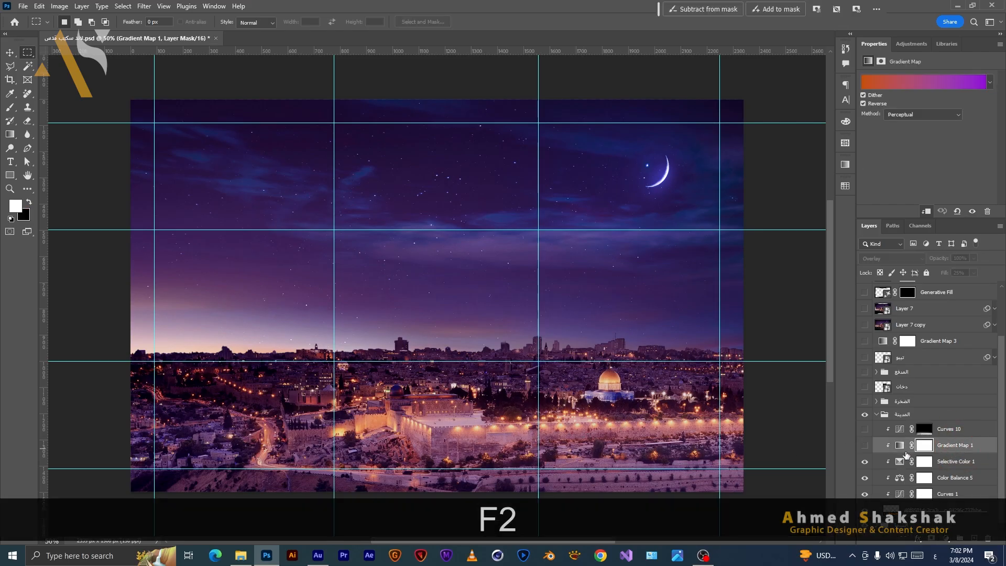
click(864, 446)
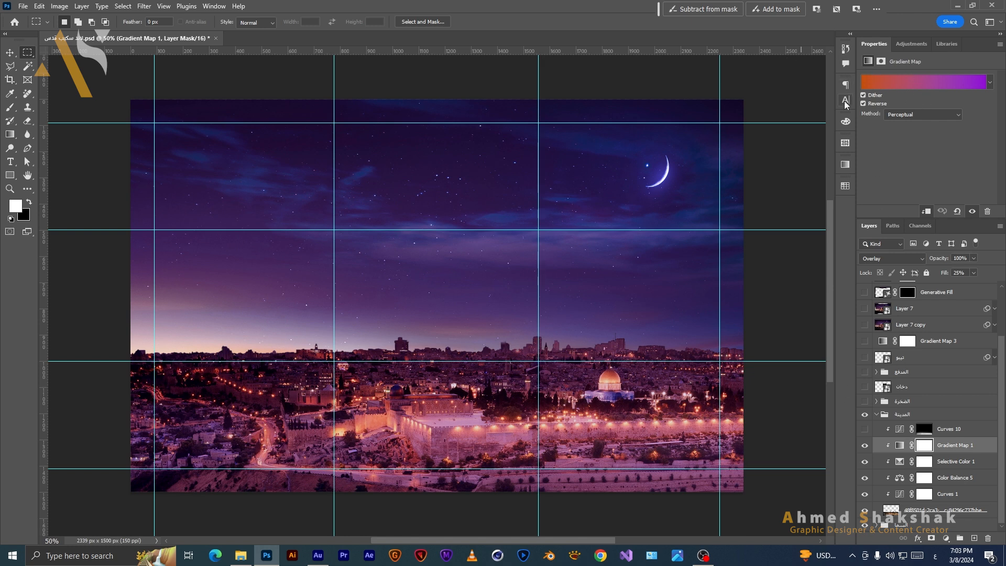
click(917, 77)
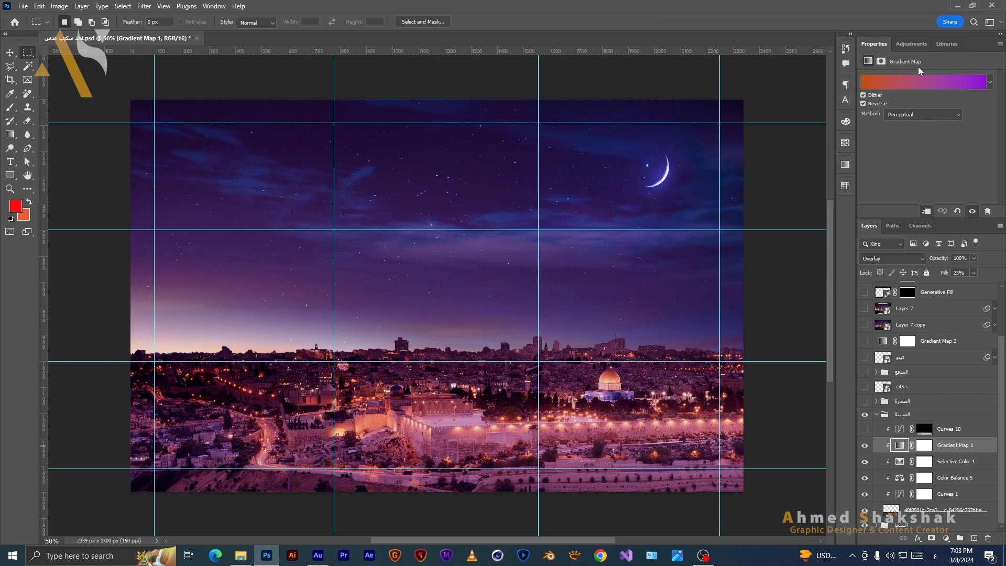
Check the effect of Gradient Map 1's Reverse and Dither options and view its color stops in the Gradient Editor.
click(864, 103)
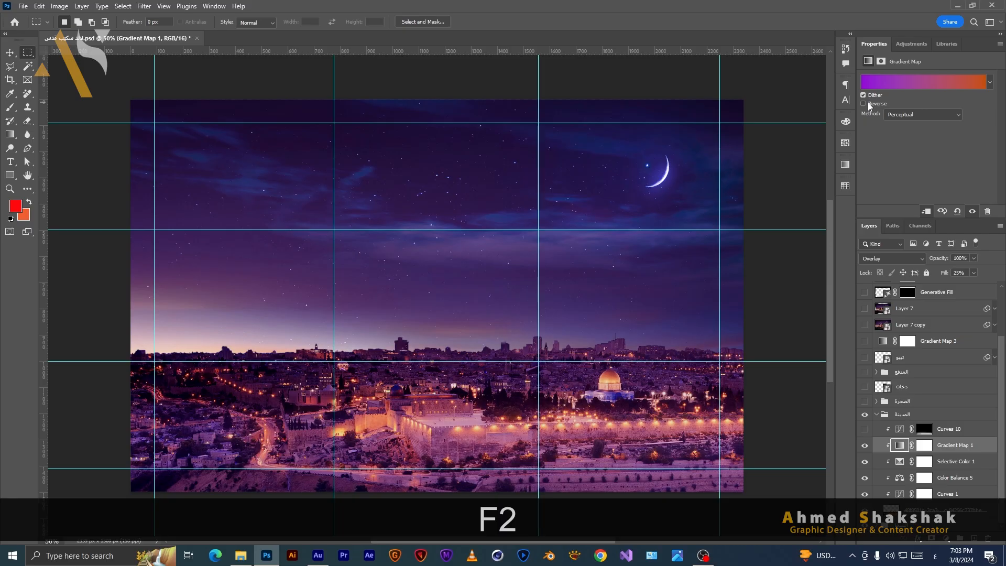
click(867, 105)
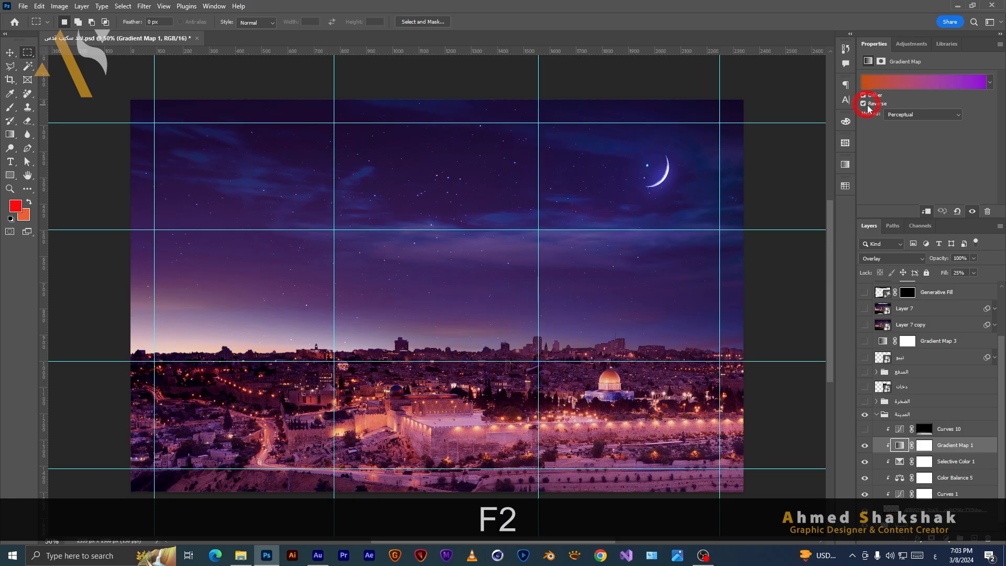
click(871, 97)
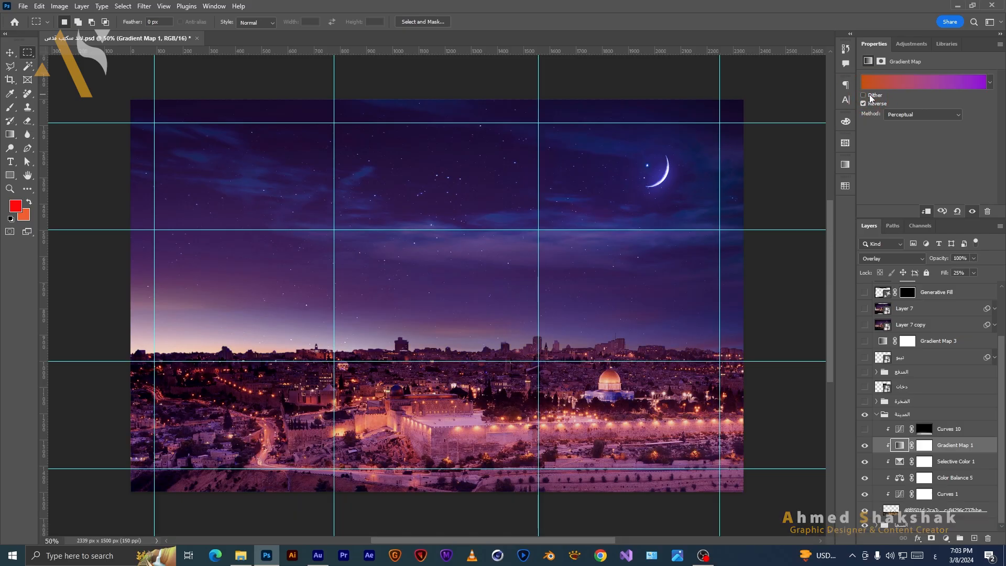
click(896, 84)
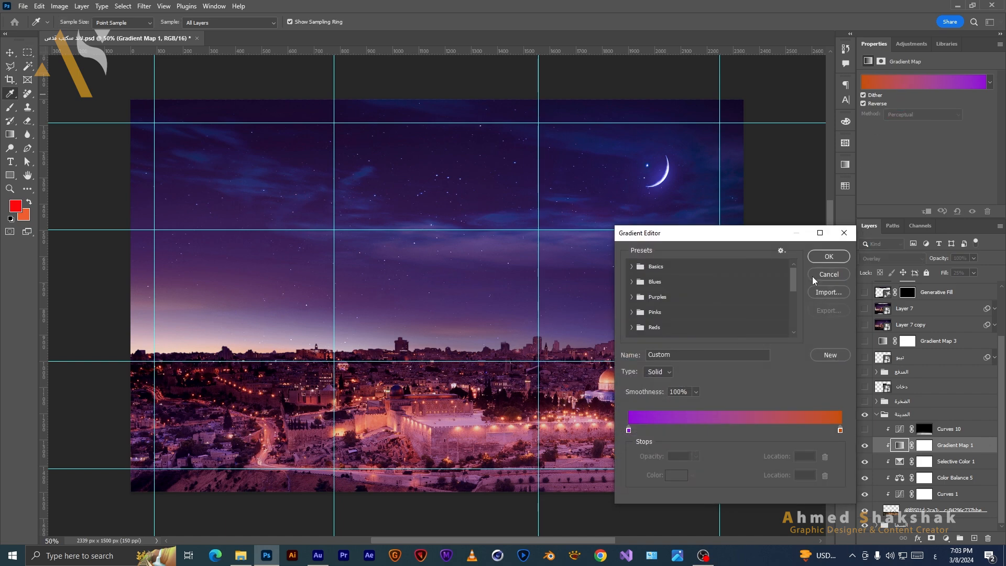
click(844, 233)
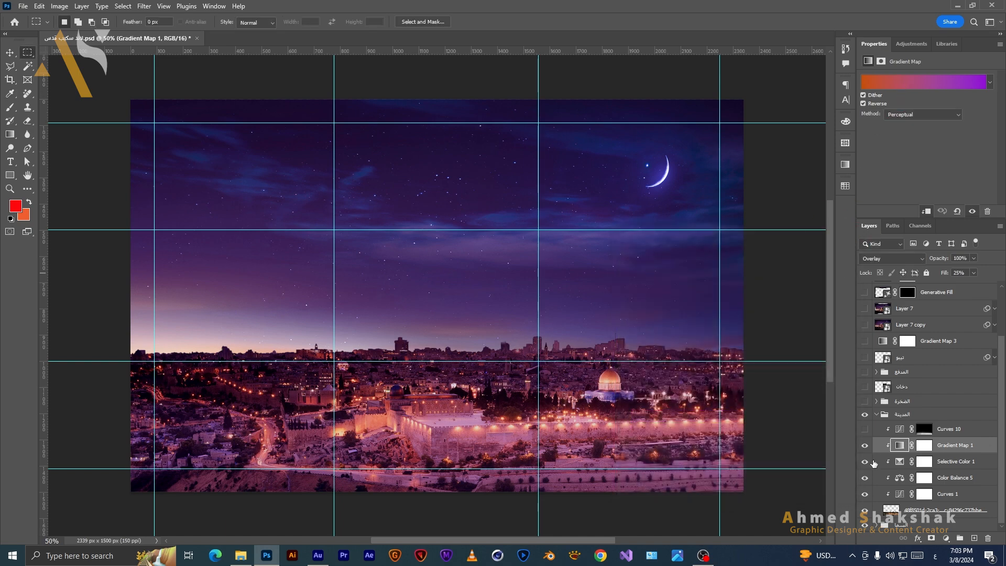
Review Gradient Map 1's fill value and blend modes, keeping Overlay selected.
key(F2)
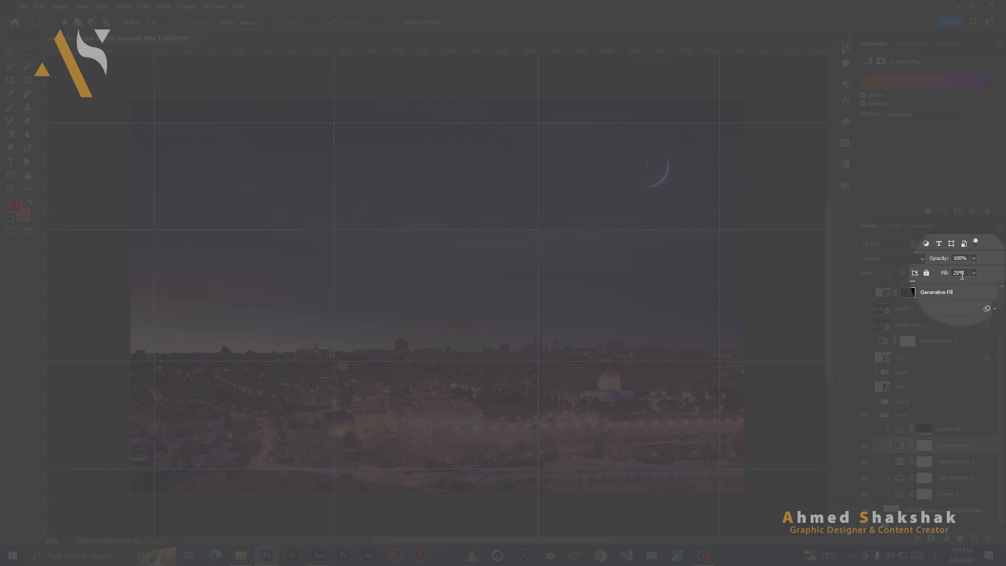
key(F2)
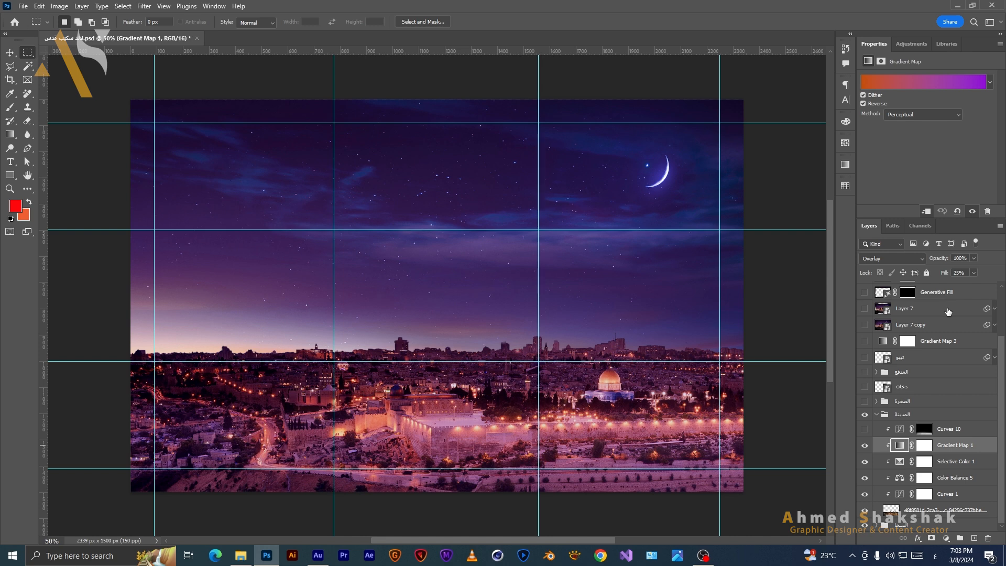
click(886, 259)
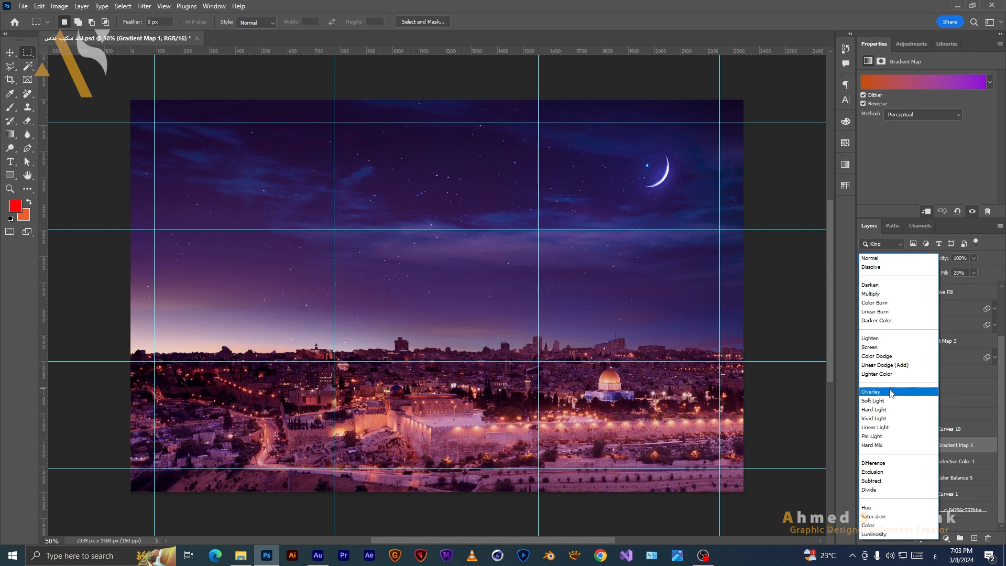
click(893, 394)
Turn on the masked Curves 10 adjustment in the city group and examine the area it affects.
click(959, 430)
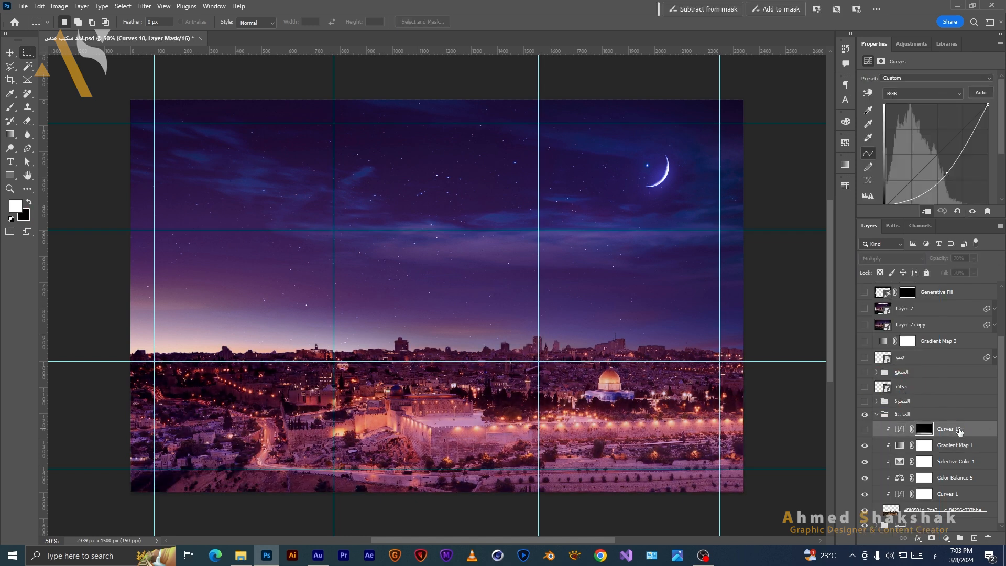
click(866, 429)
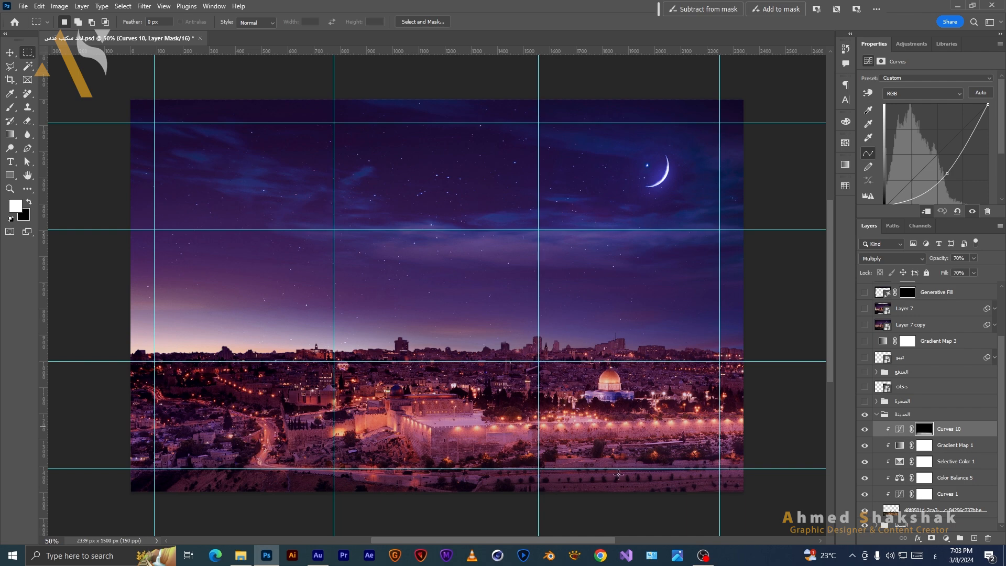
key(F2)
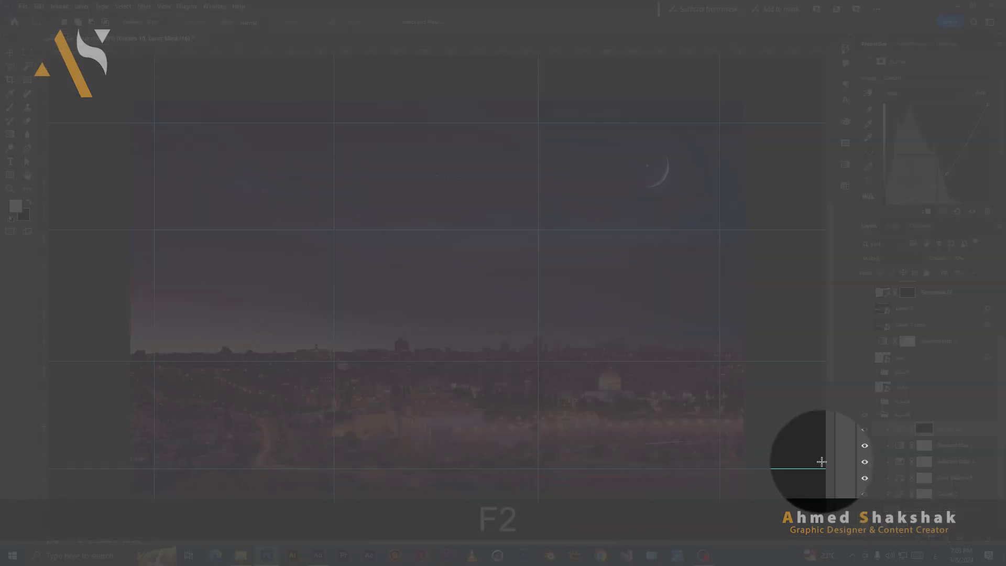
key(F2)
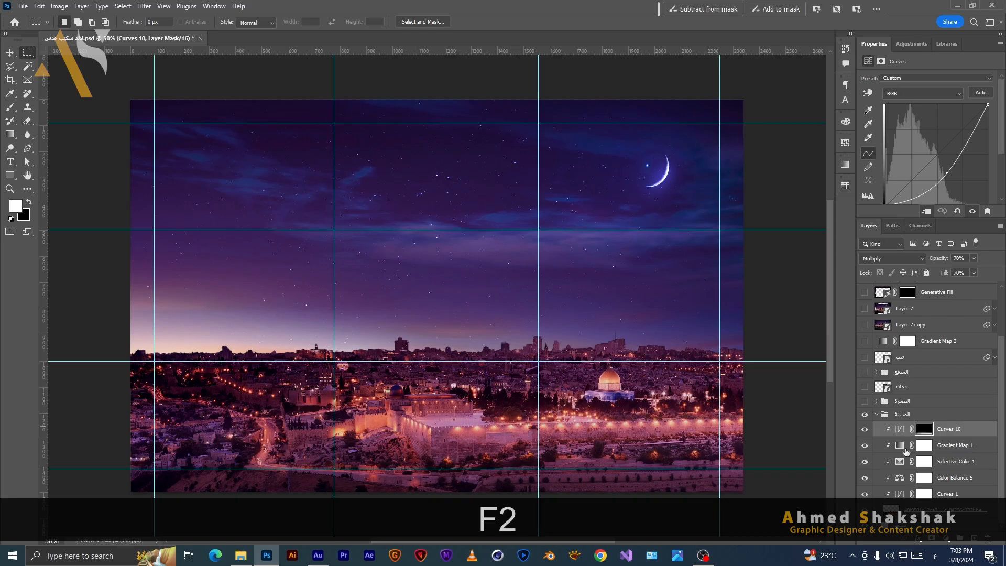
Compare the foreground of the city with Curves 10 hidden and shown.
click(865, 429)
click(865, 430)
click(865, 430)
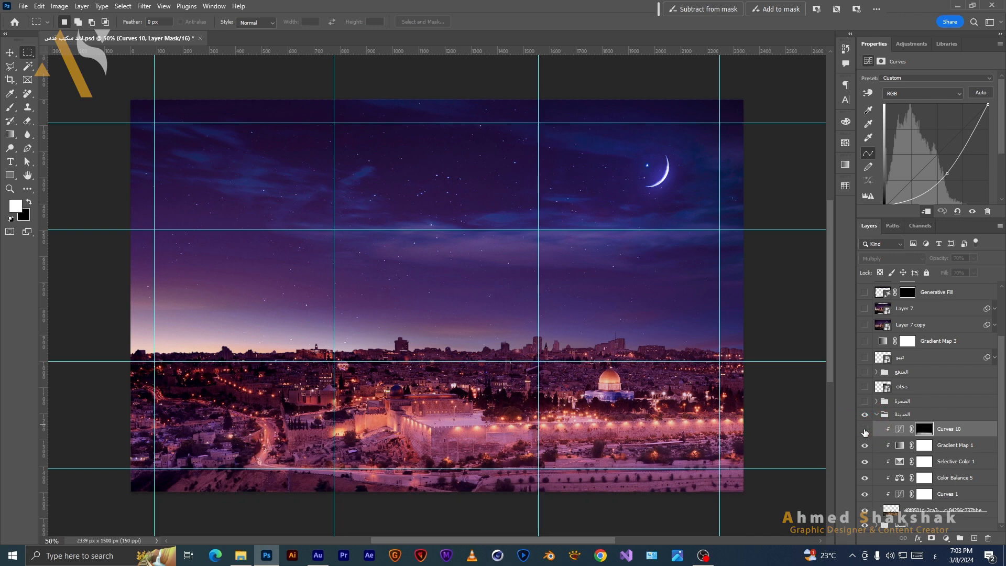
click(865, 430)
click(865, 433)
click(865, 430)
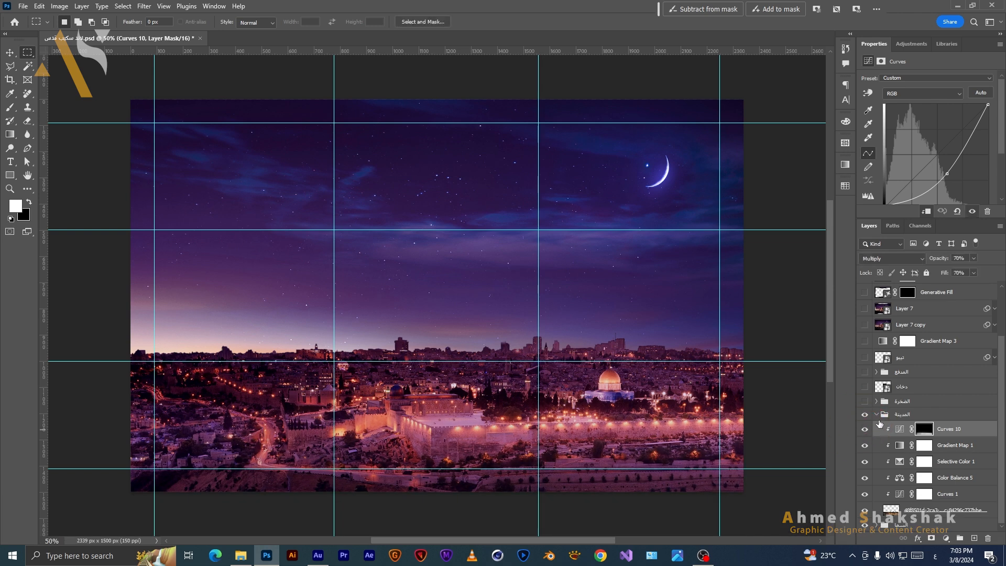
Collapse the city group, make the rock group above it visible, and select Layer 1 inside it.
click(876, 415)
click(880, 504)
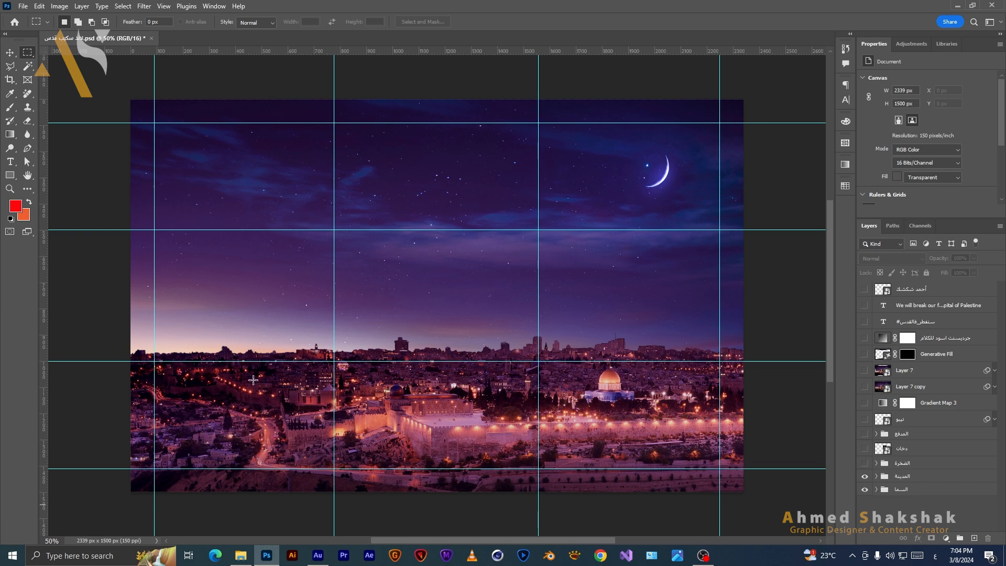
click(865, 463)
click(913, 498)
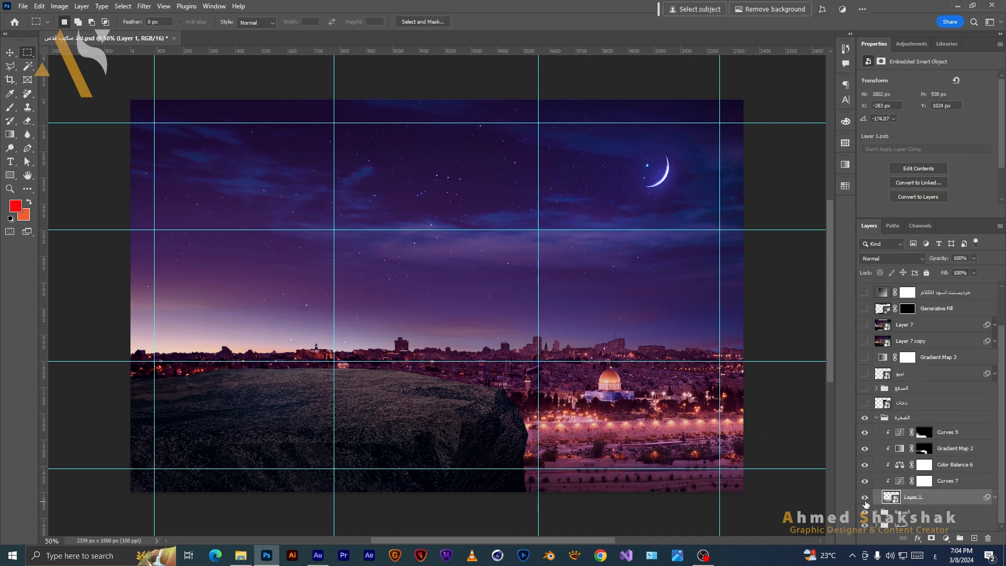
Check the rock layer's visibility, then hide its four adjustment layers from Curves 7 to Curves 9.
click(865, 498)
click(865, 497)
drag(865, 481, 865, 430)
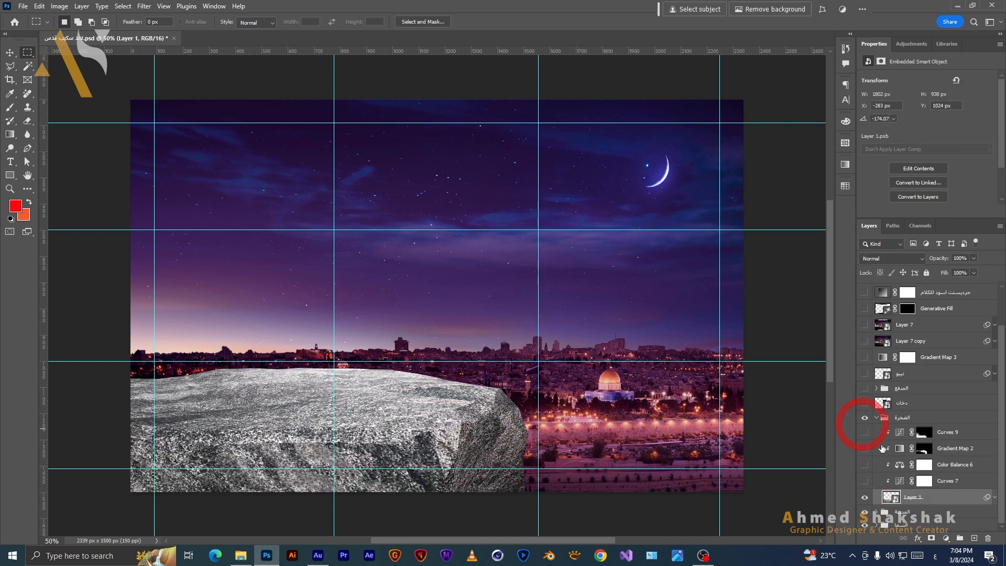
Reveal the rock layer's smart filters and compare the rock with the filters hidden and shown.
click(995, 500)
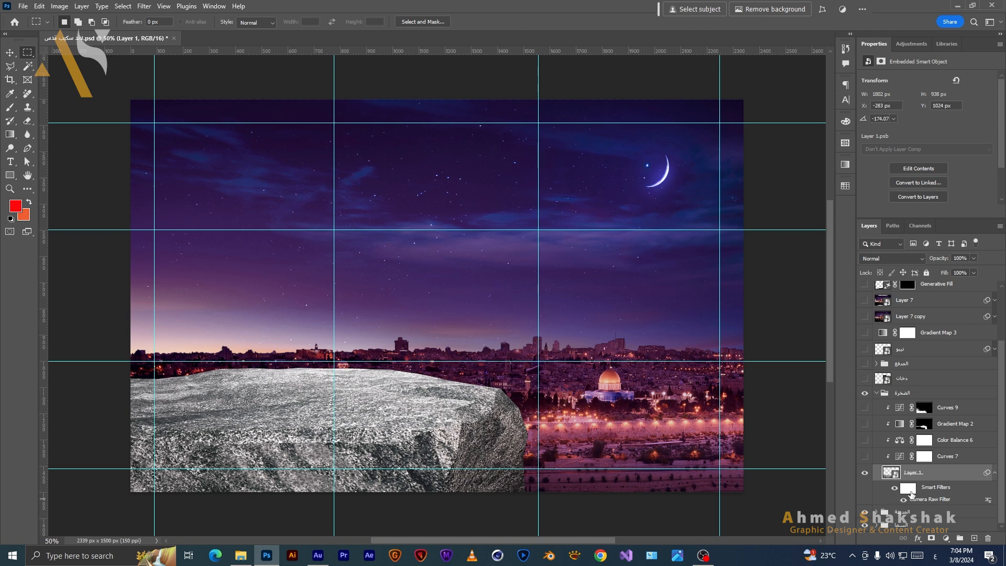
click(896, 488)
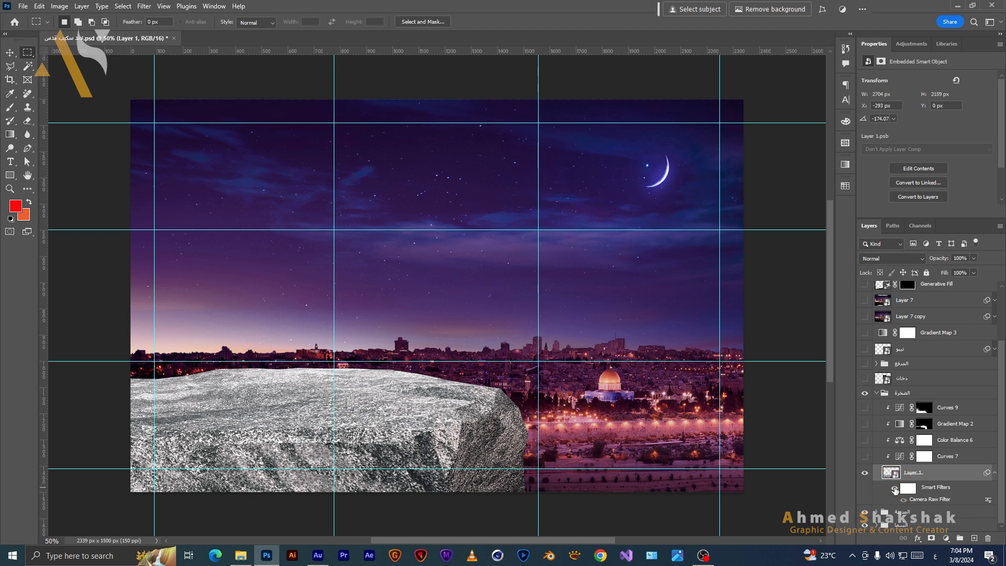
click(895, 488)
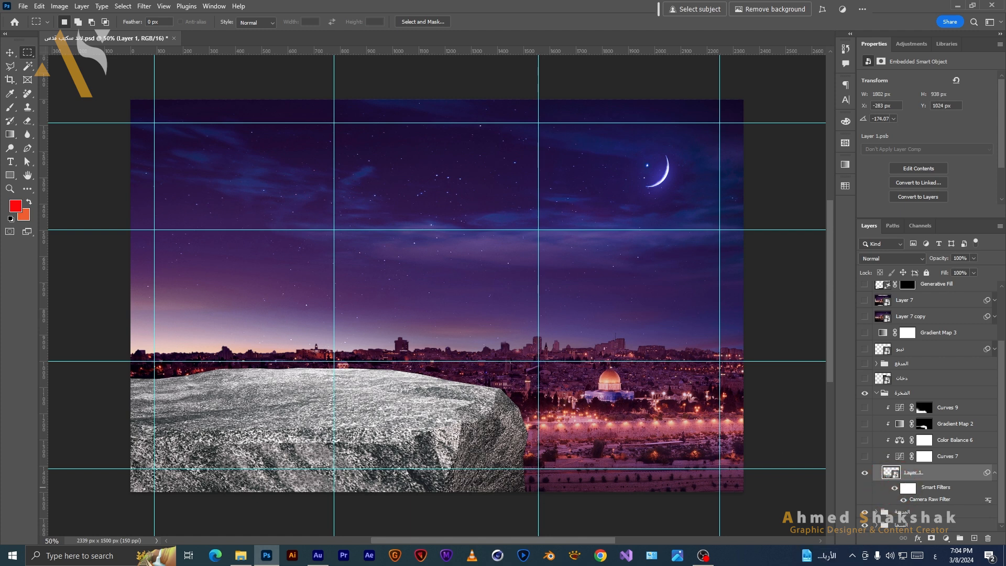
Open the rock's Camera Raw Filter, compare the before and after settings, then close it and collapse the smart filters.
double_click(924, 499)
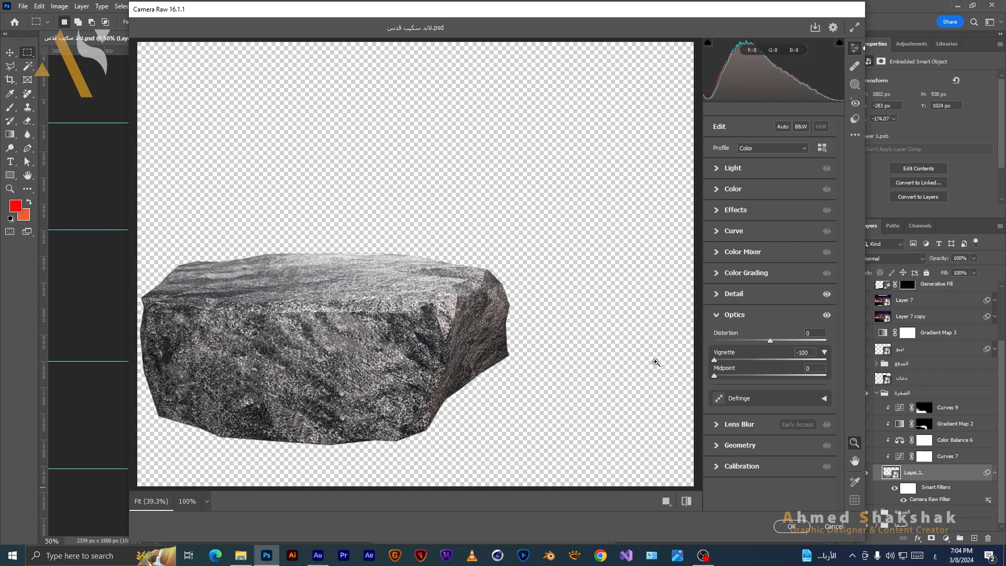
click(687, 502)
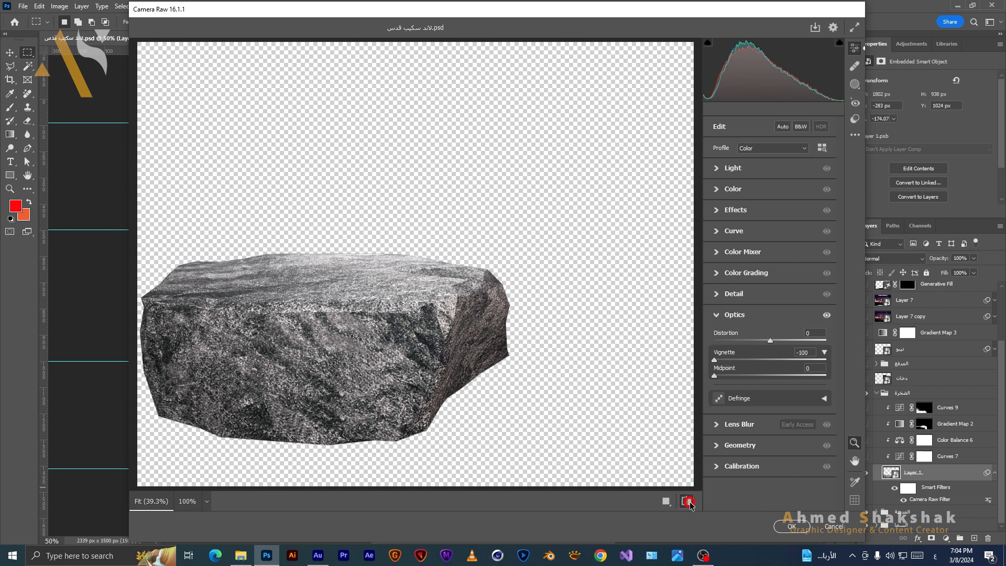
click(688, 503)
click(688, 502)
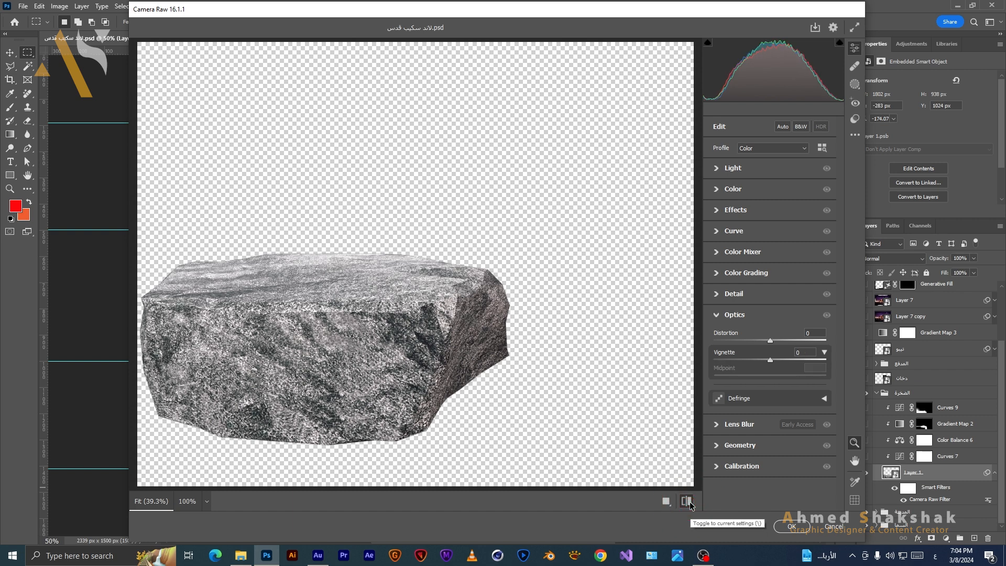
click(688, 502)
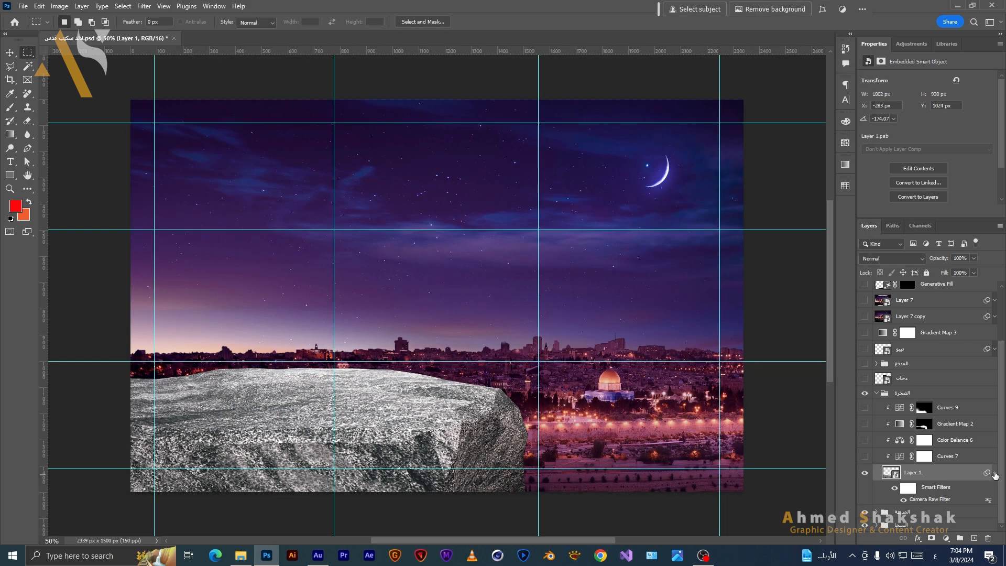
click(995, 473)
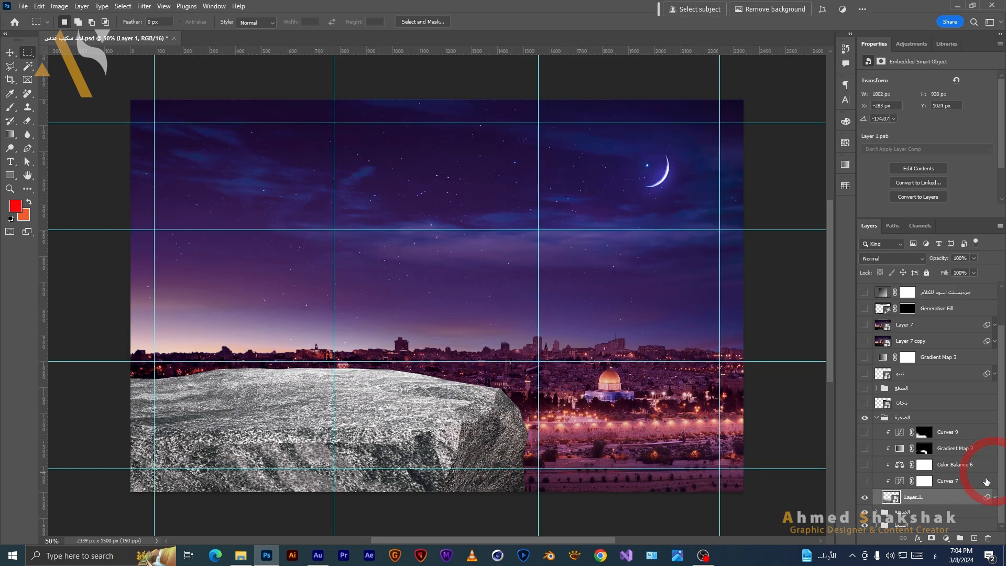
Turn on the Curves 7 adjustment clipped to the rock layer.
click(951, 486)
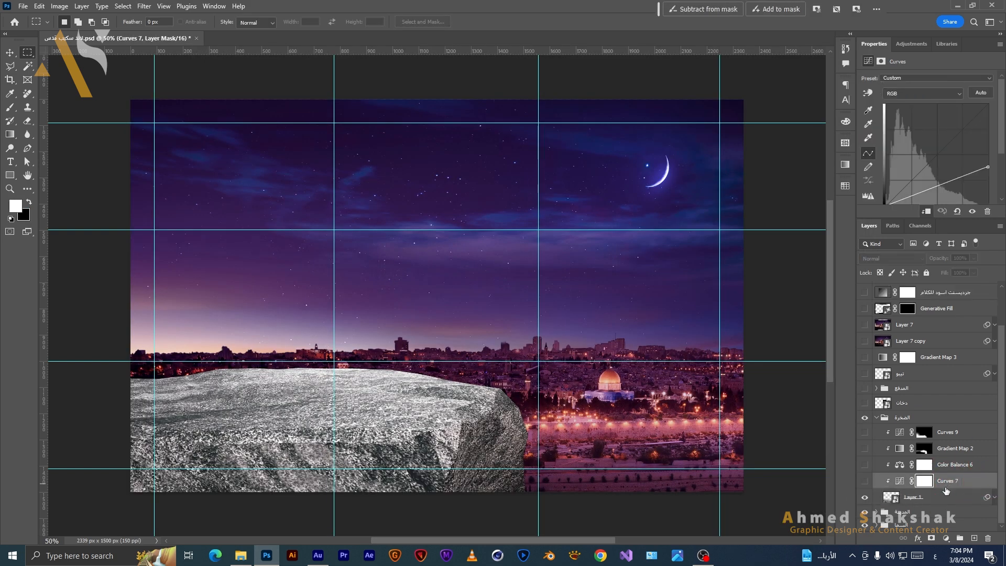
click(901, 482)
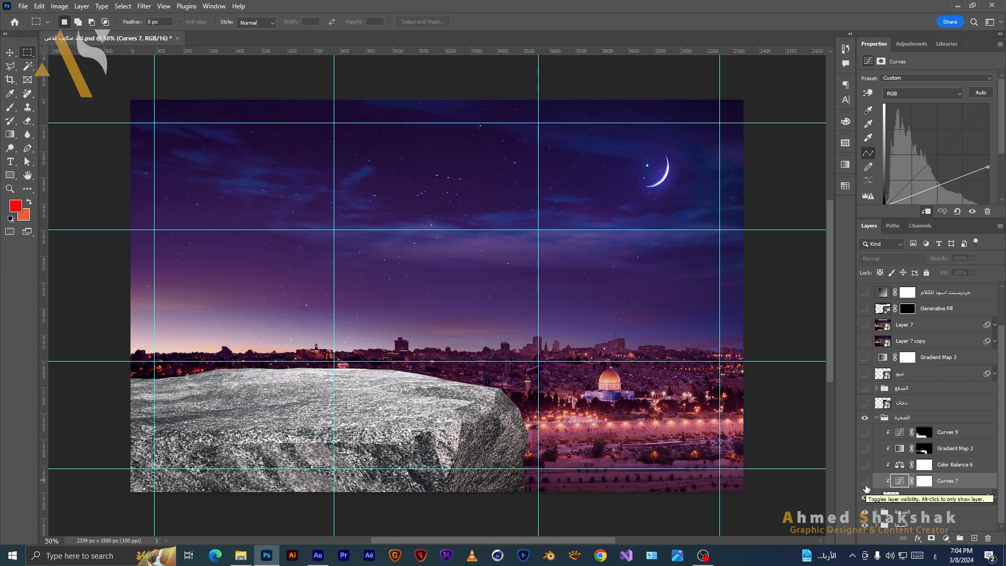
click(865, 482)
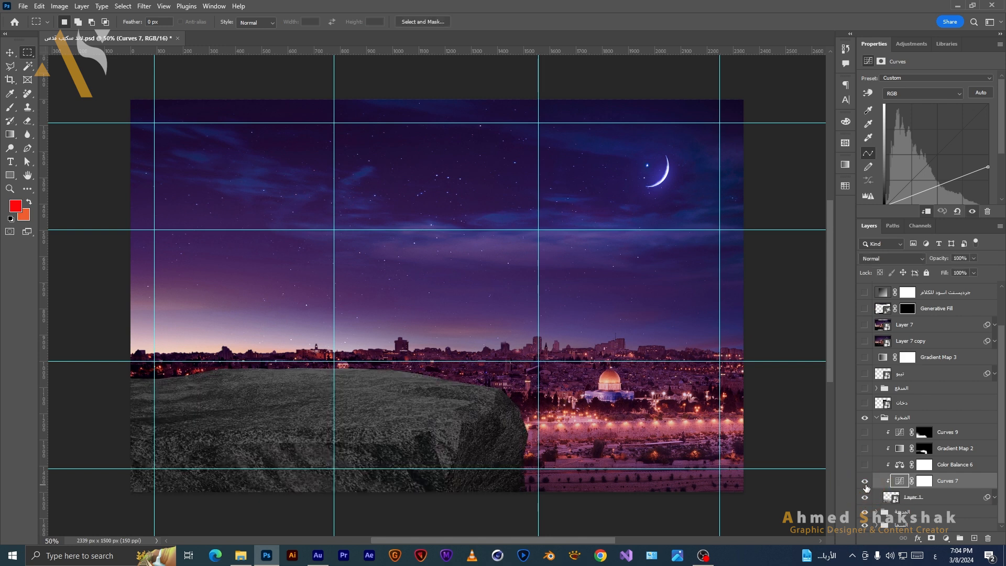
Turn on the rock's Color Balance 6 adjustment and review its settings up to the Highlights tone.
click(970, 466)
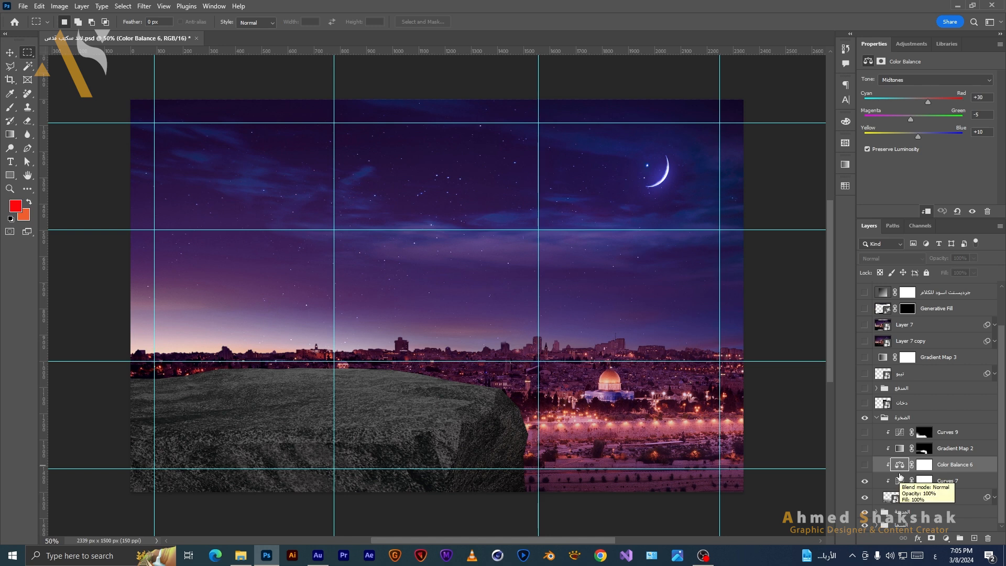
click(865, 465)
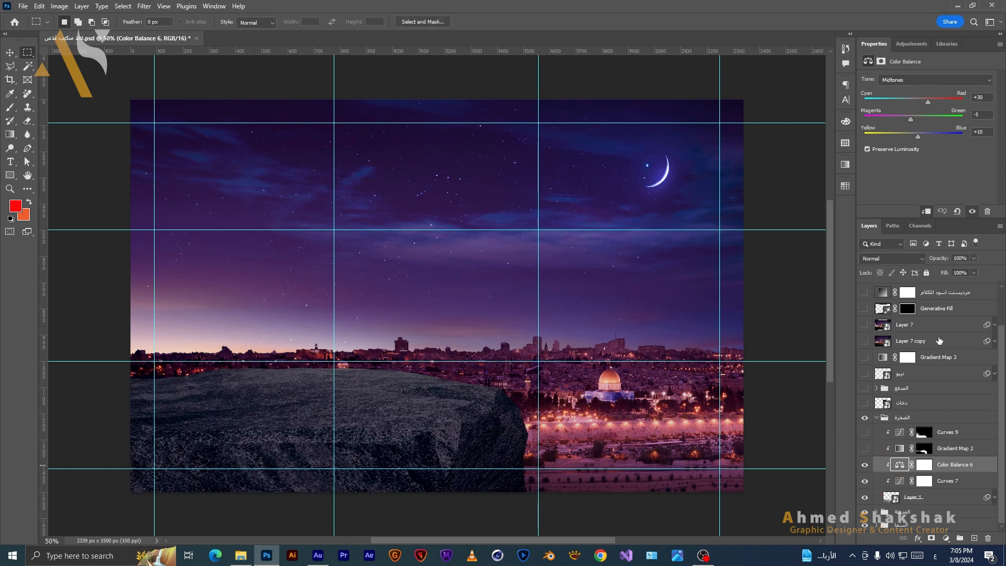
click(968, 78)
click(968, 80)
click(968, 80)
click(936, 106)
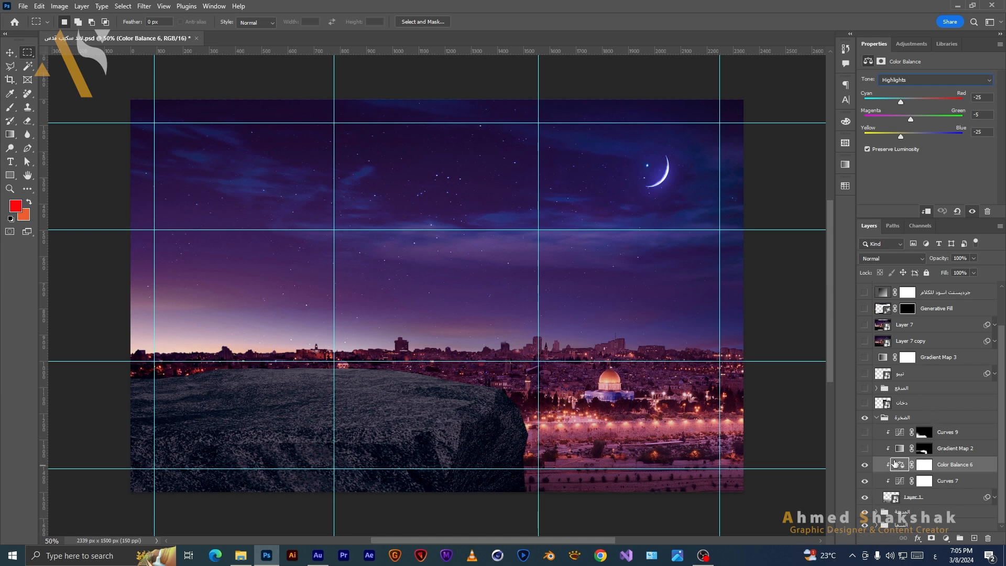
Turn on Gradient Map 2 over the rock and inspect its mask by disabling it, restoring it and viewing it alone.
click(898, 449)
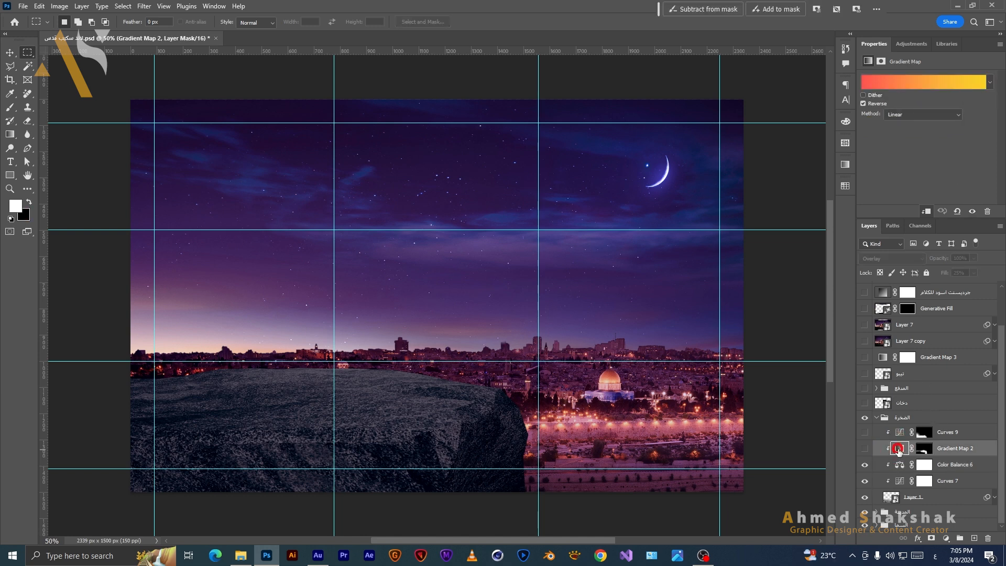
click(866, 449)
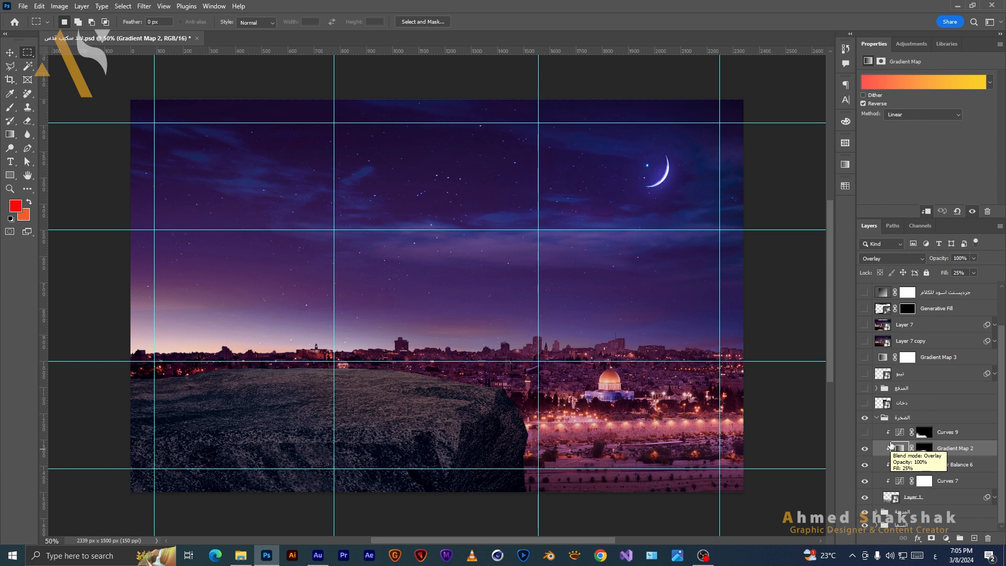
click(929, 452)
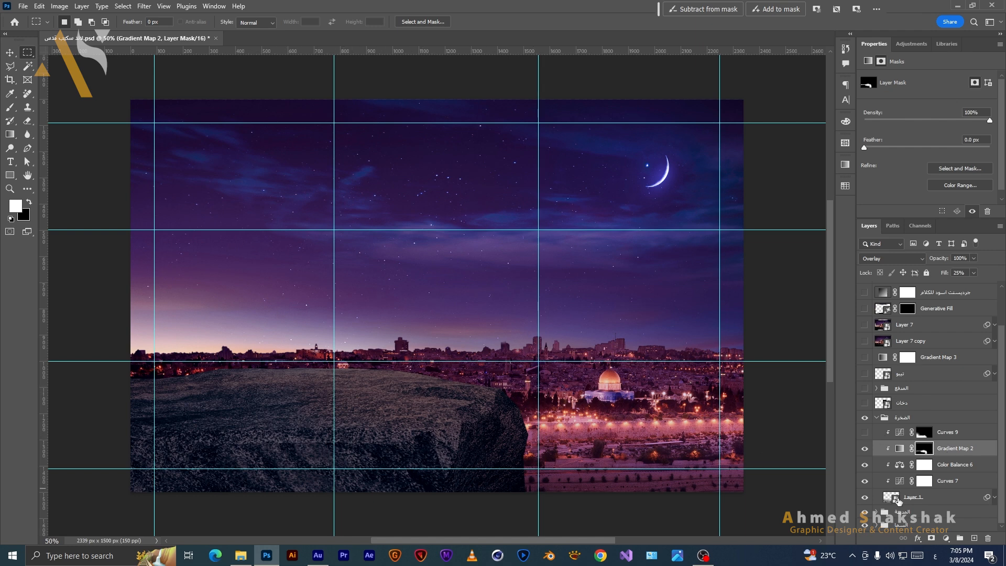
key(shift)
shift+click(922, 449)
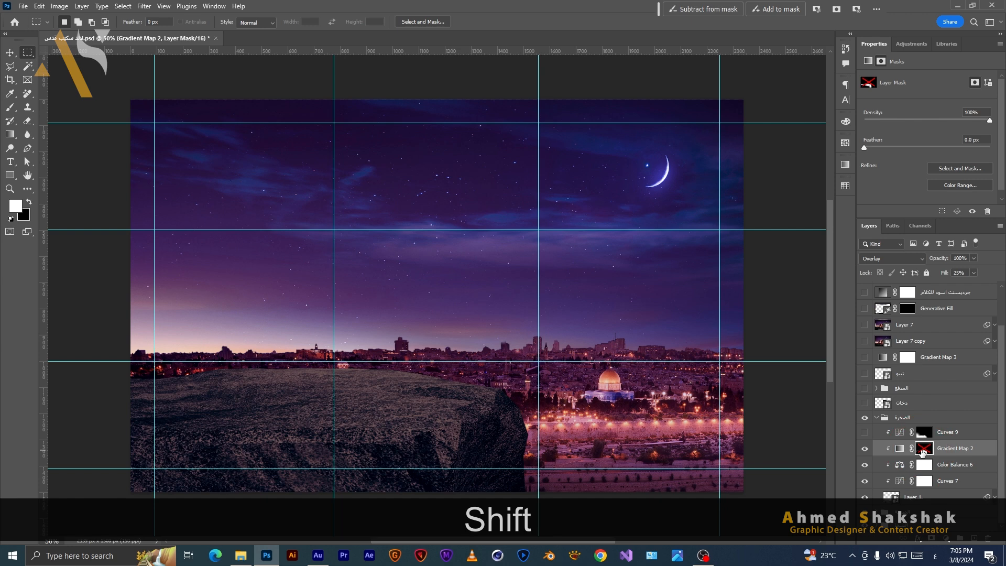
shift+click(924, 449)
alt+click(925, 451)
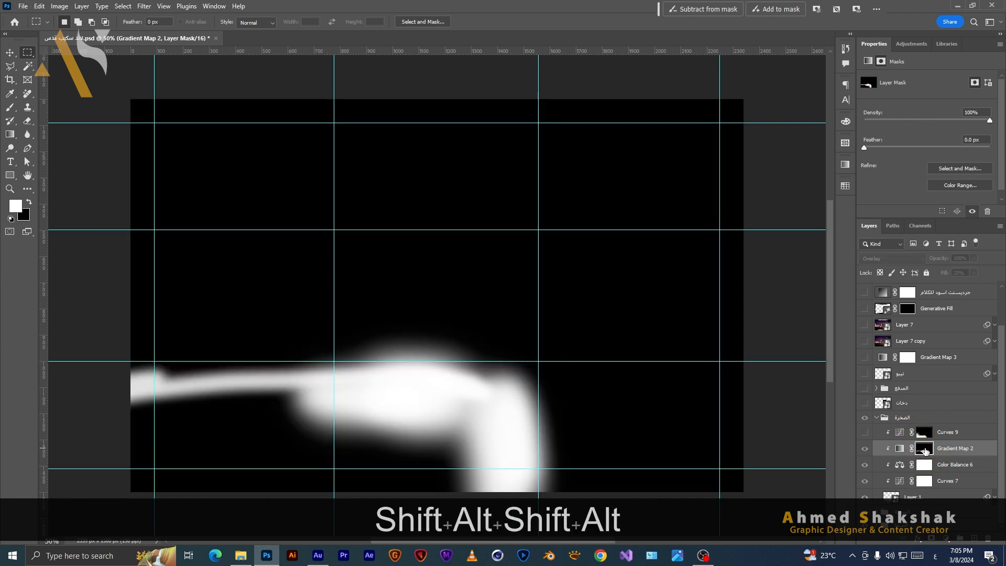
alt+click(925, 450)
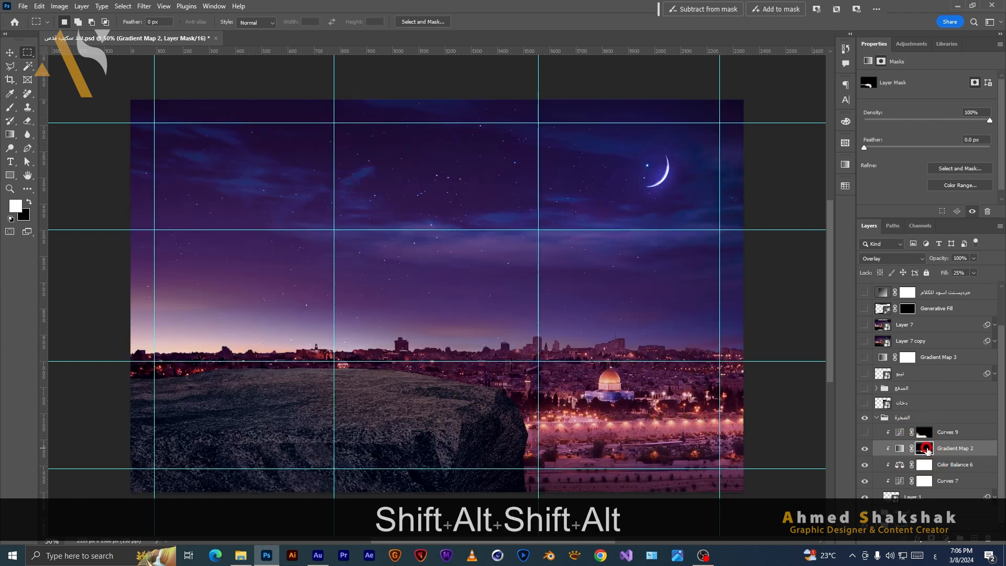
Turn on the rock's Curves 9 adjustment and view its layer mask on its own.
click(953, 432)
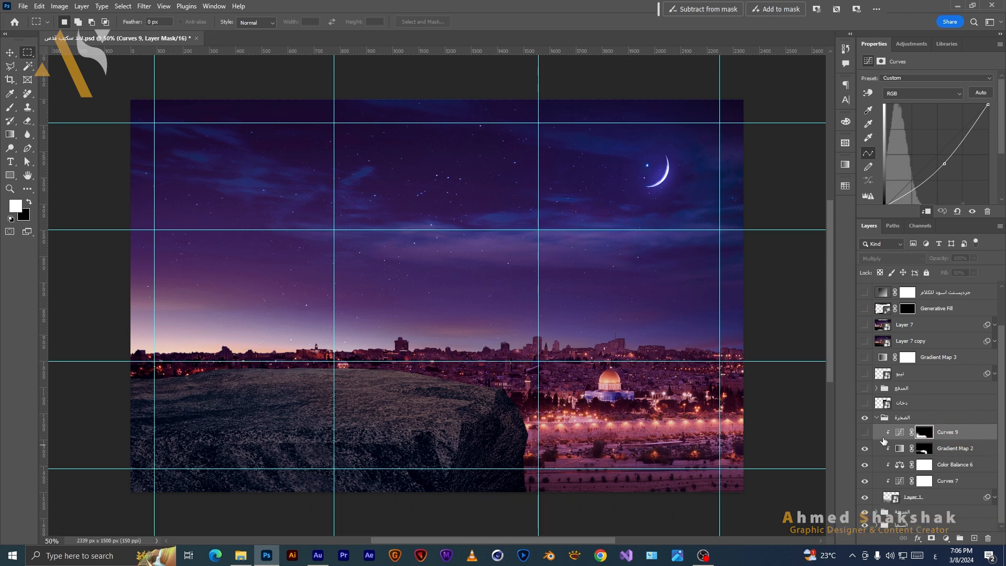
click(865, 433)
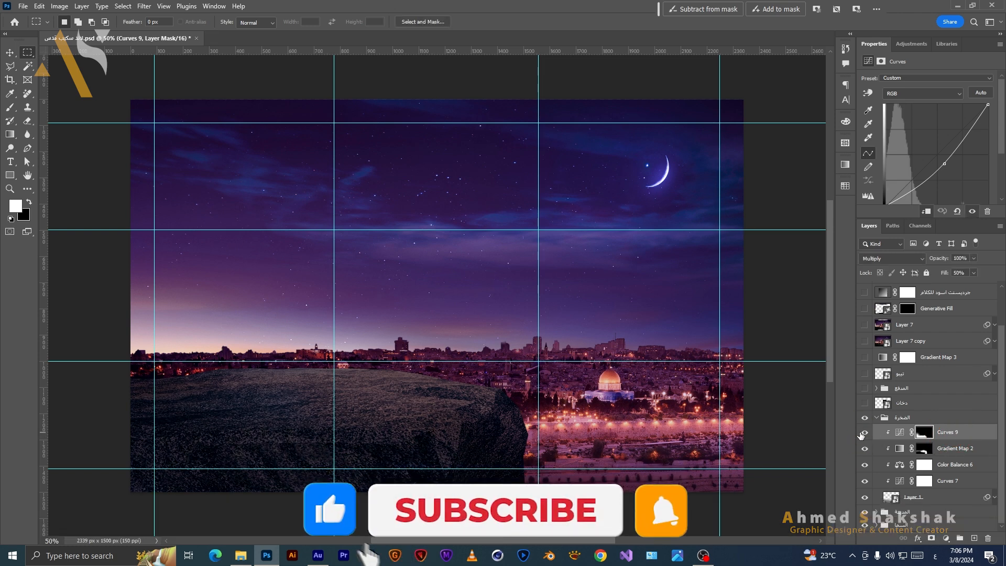
alt+click(926, 436)
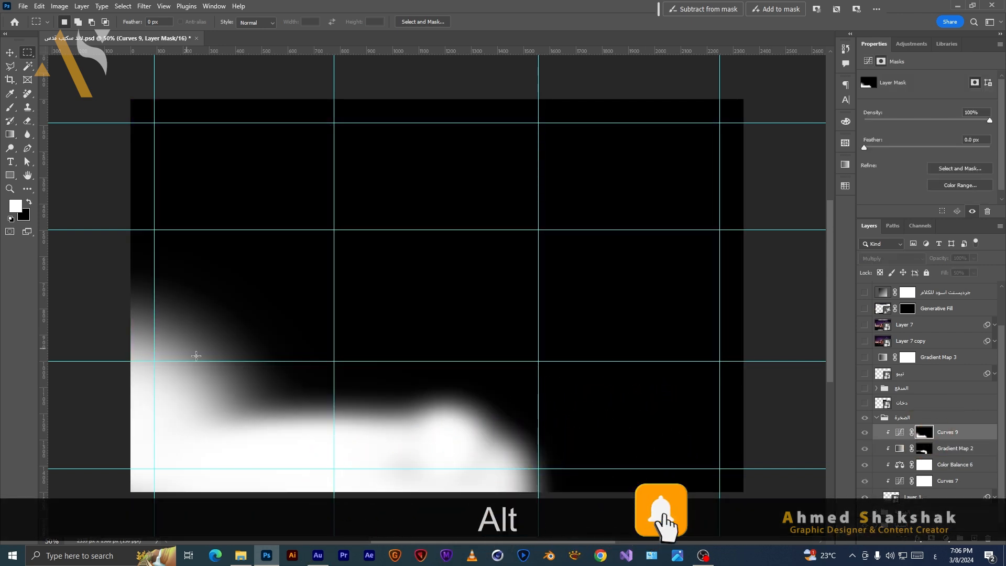
alt+click(926, 437)
Collapse the rock group and make the cannon group visible.
click(898, 418)
click(876, 418)
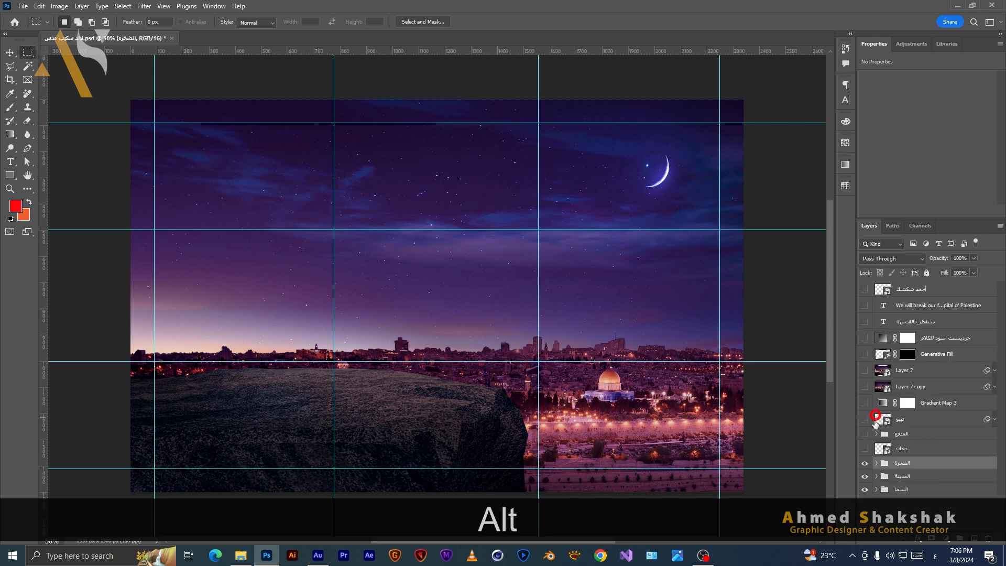
click(923, 438)
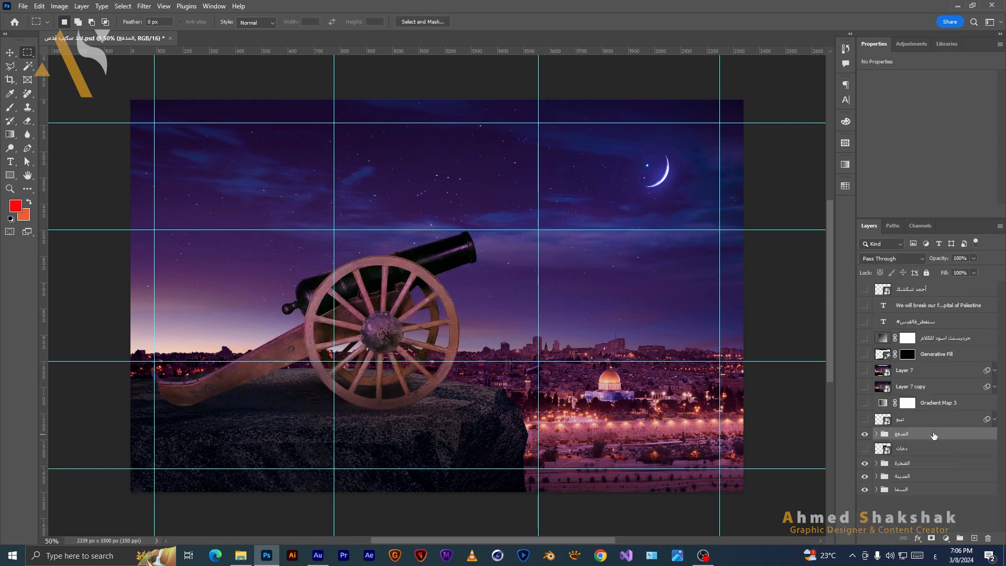
click(865, 434)
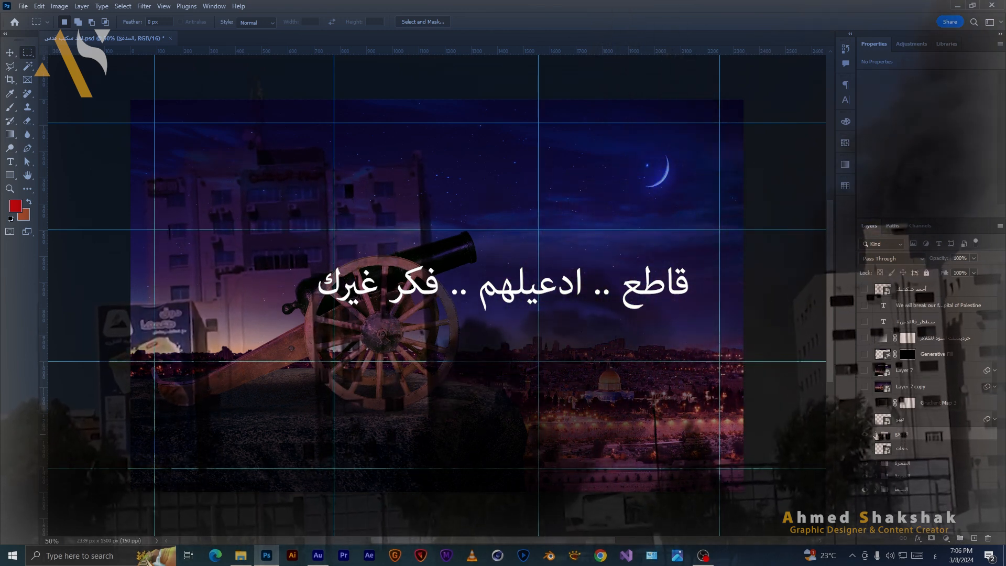
Expand the cannon group, hide the clipped layers from Curves 4 to Curves 8, and select the cannon_PNG13 layer.
click(876, 434)
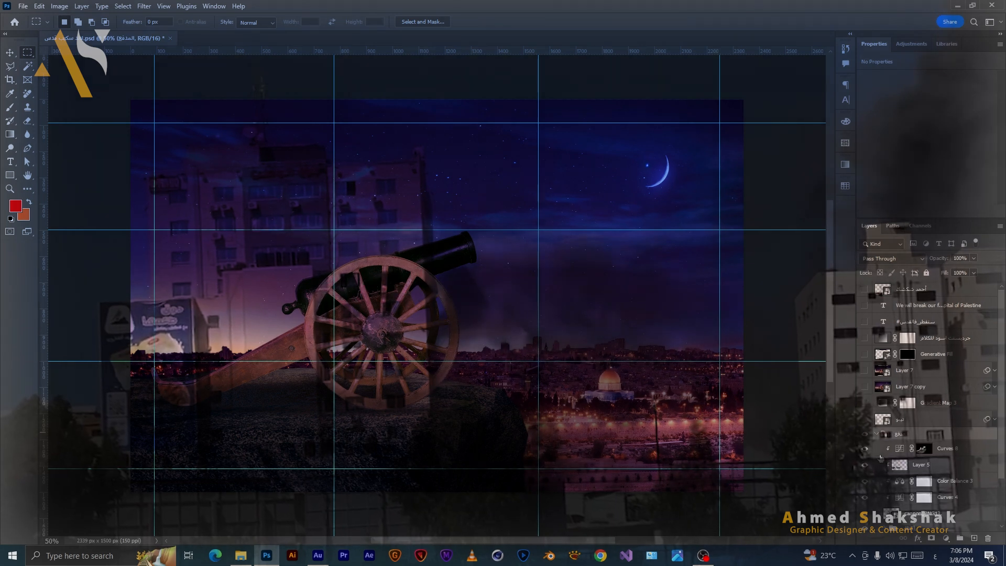
scroll(871, 427, down, 2)
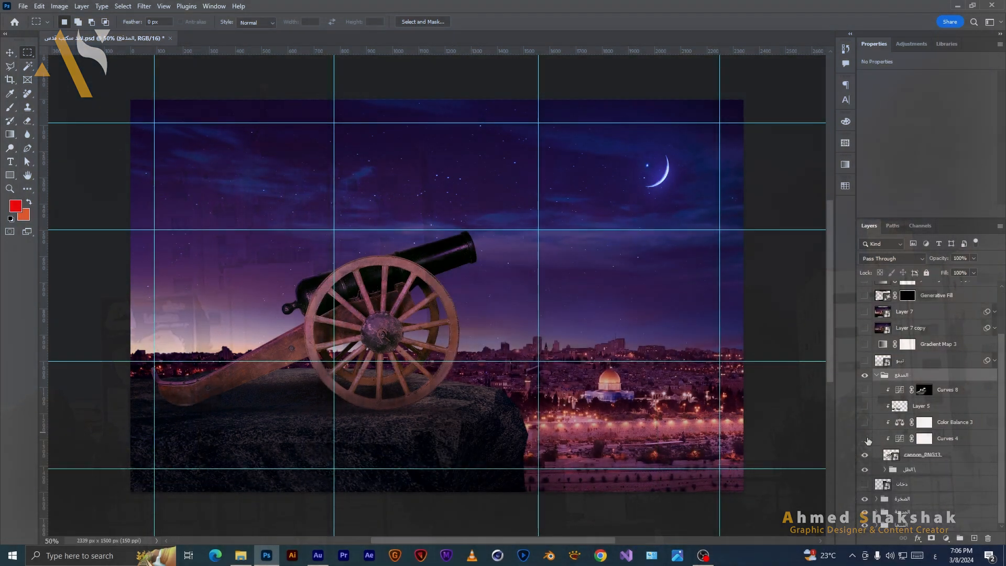
click(866, 439)
click(932, 455)
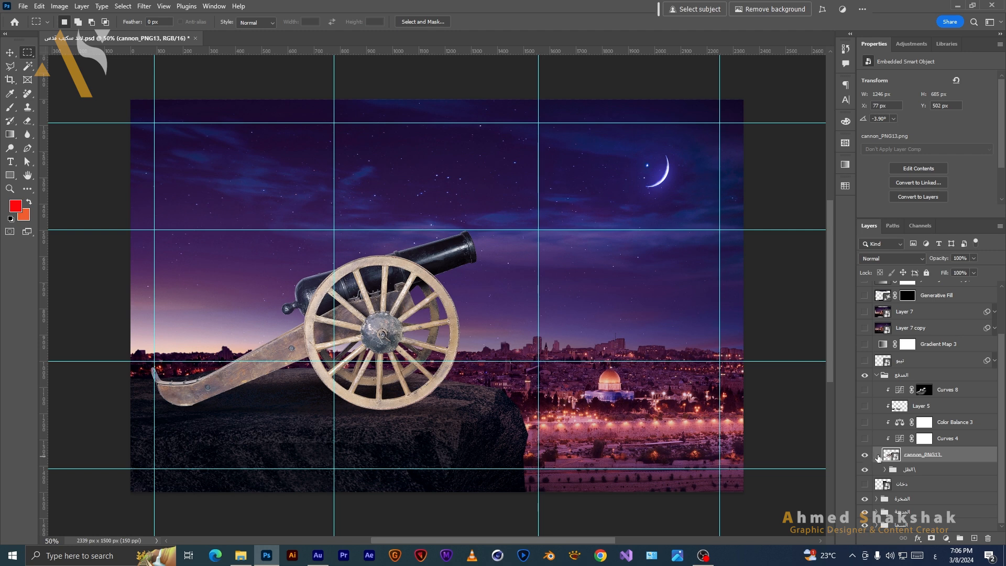
Turn on the Curves 4 and Color Balance 3 adjustments clipped to the cannon.
click(978, 442)
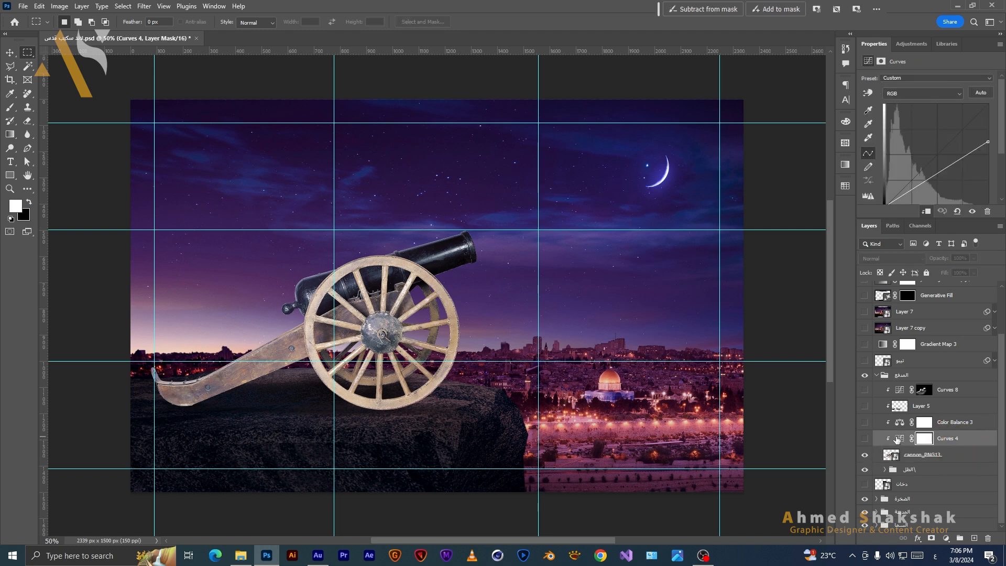
click(866, 439)
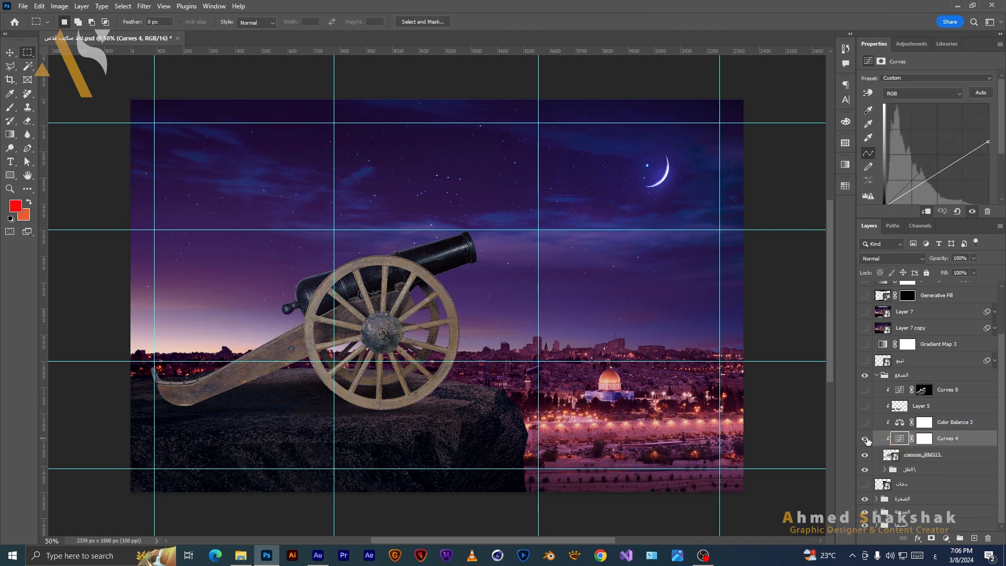
click(897, 426)
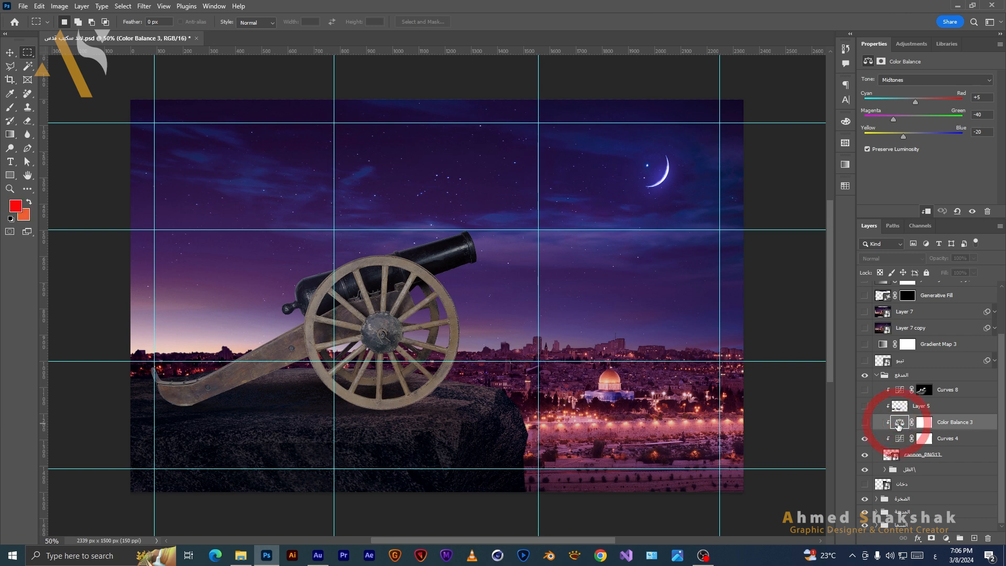
click(865, 423)
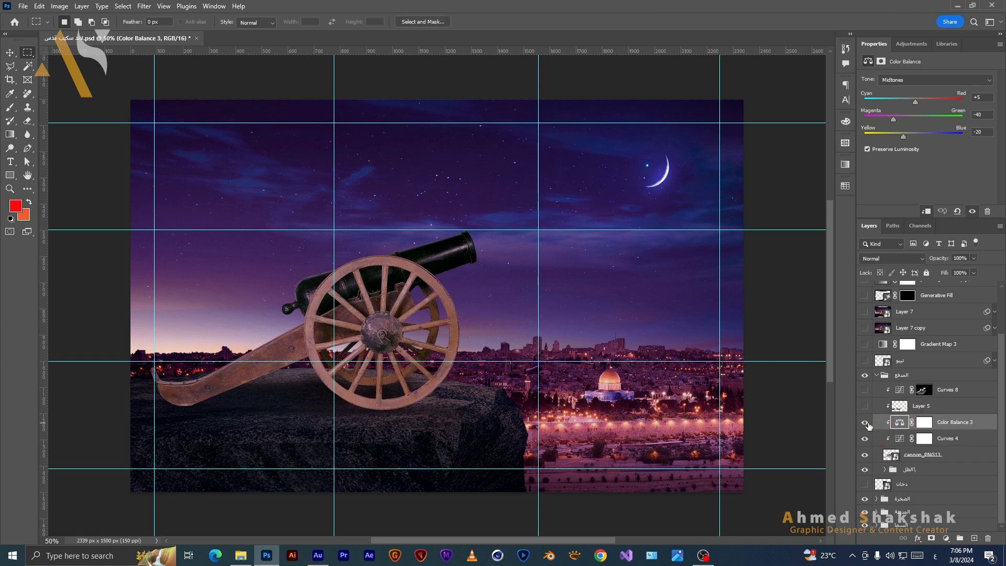
Review the Color Balance 3 settings for the cannon's shadows and highlights.
click(973, 80)
click(973, 87)
click(973, 81)
click(974, 107)
click(981, 80)
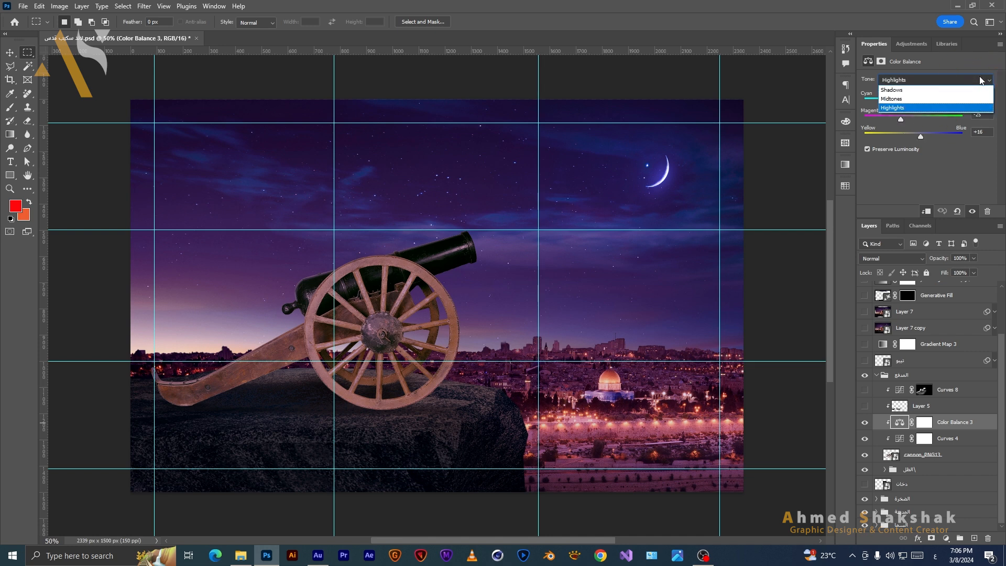
Turn on Layer 5, the Multiply shading layer clipped to the cannon, and compare the cannon with and without it.
click(939, 409)
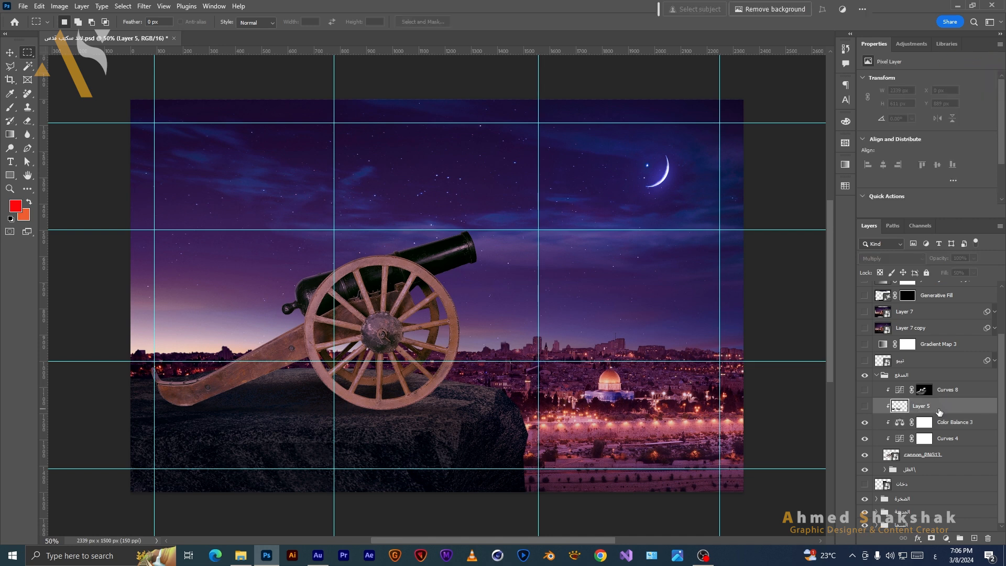
click(865, 408)
click(865, 407)
click(865, 407)
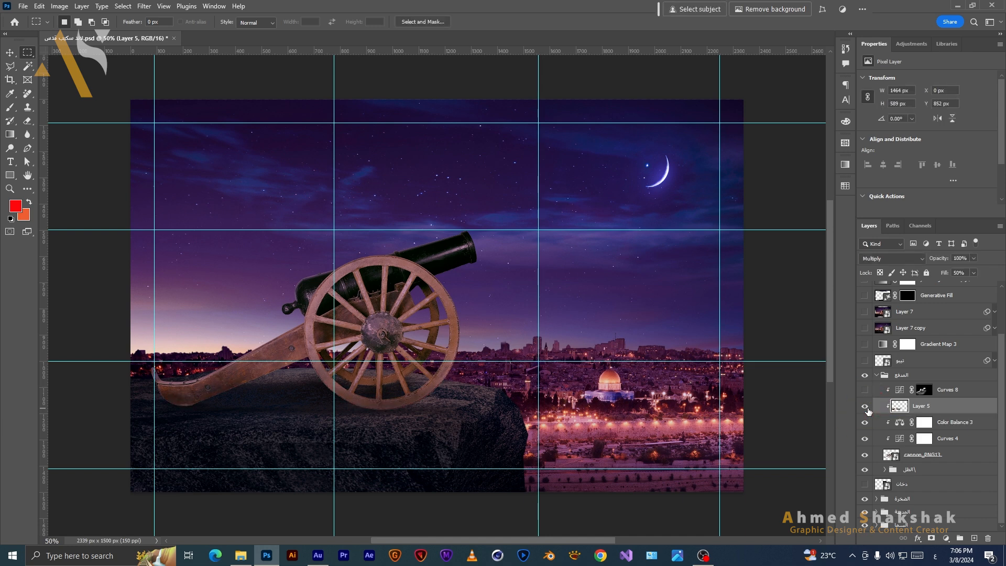
click(866, 407)
click(865, 407)
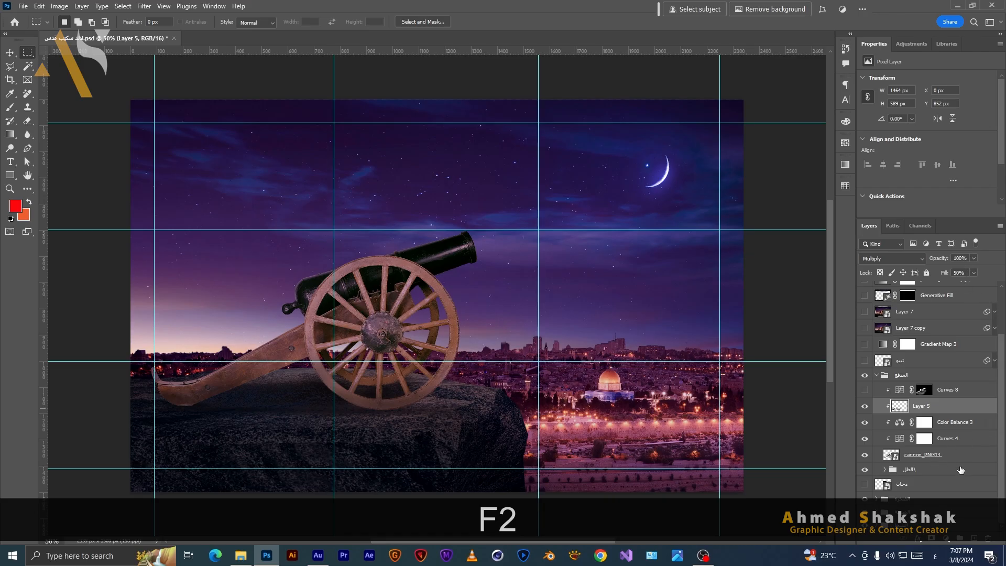
Expand the shadow group beneath the cannon and compare the image with the group hidden and shown.
click(961, 470)
click(886, 470)
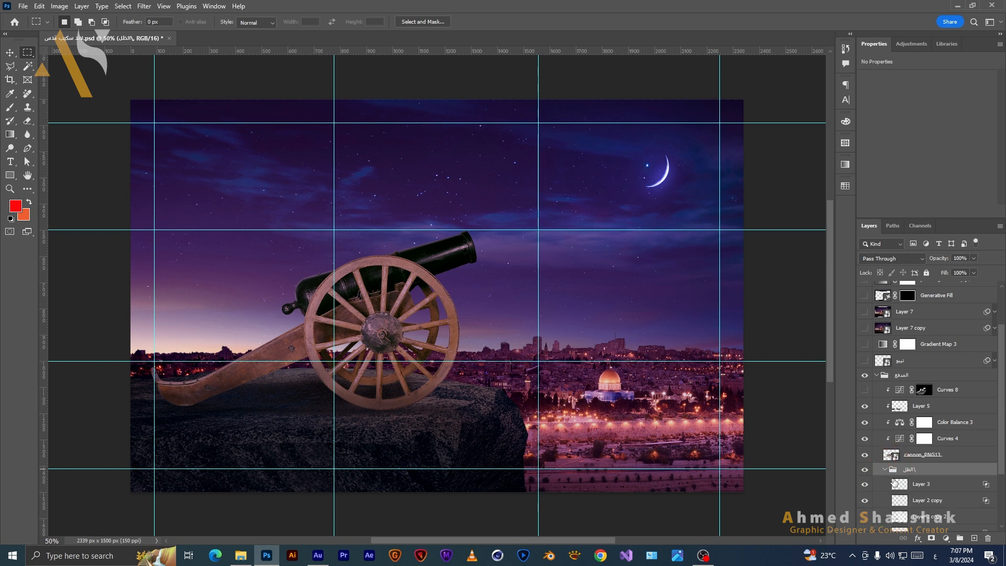
scroll(895, 483, down, 3)
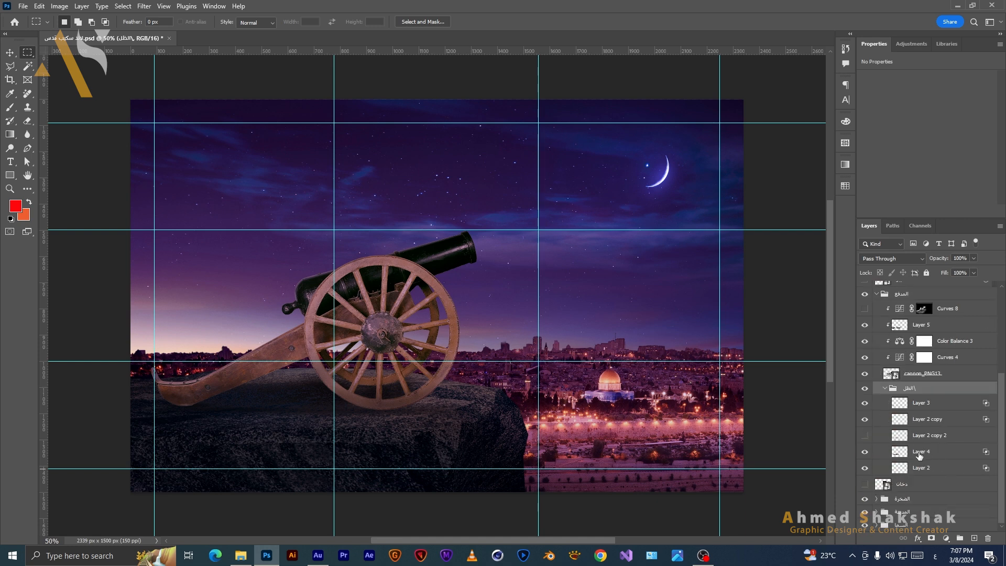
click(865, 389)
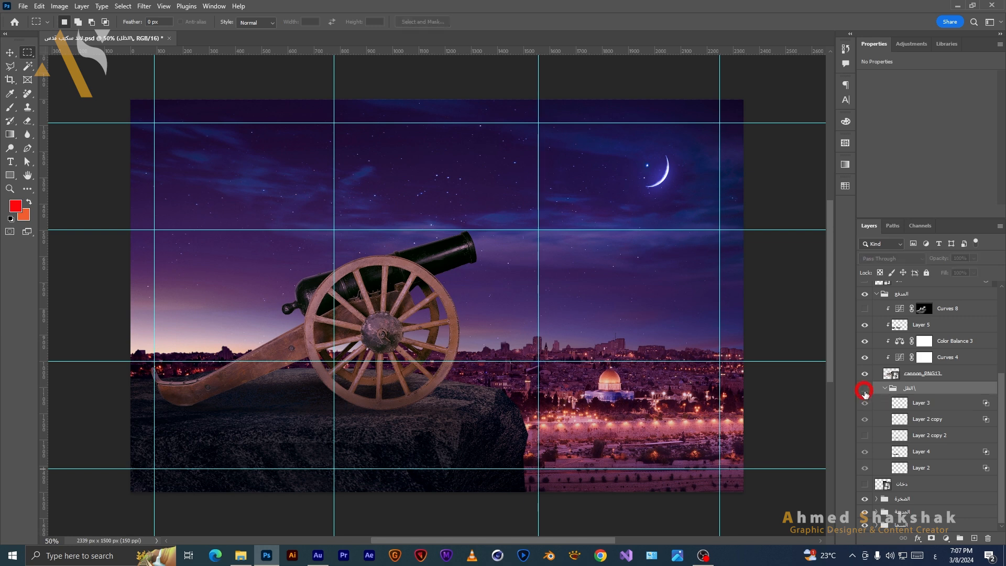
click(864, 389)
click(865, 389)
click(865, 390)
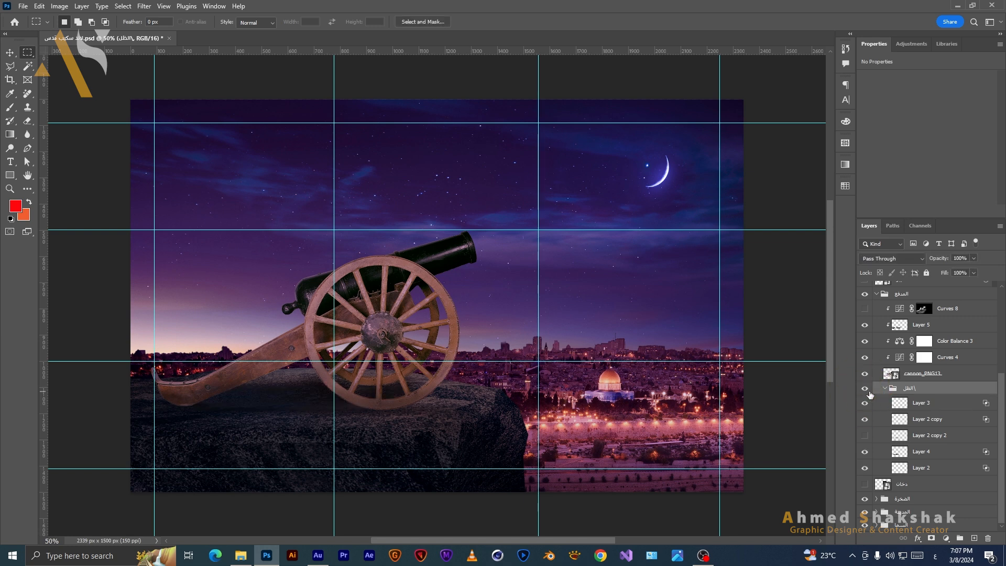
Check the settings of Layer 3, Layer 2 copy and Layer 2 copy 2 in the shadow group, then collapse it.
click(917, 406)
click(949, 423)
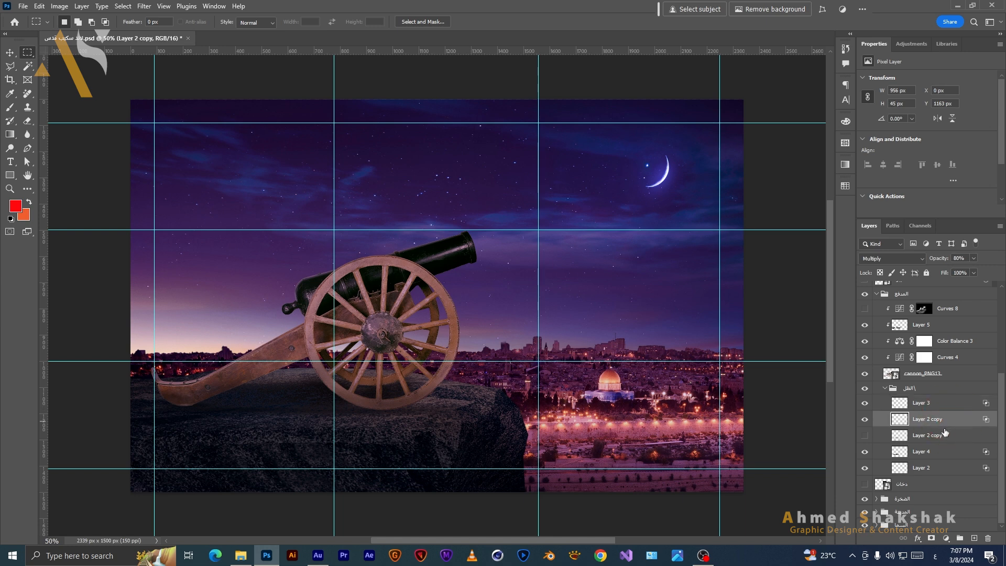
click(941, 439)
click(943, 423)
click(887, 390)
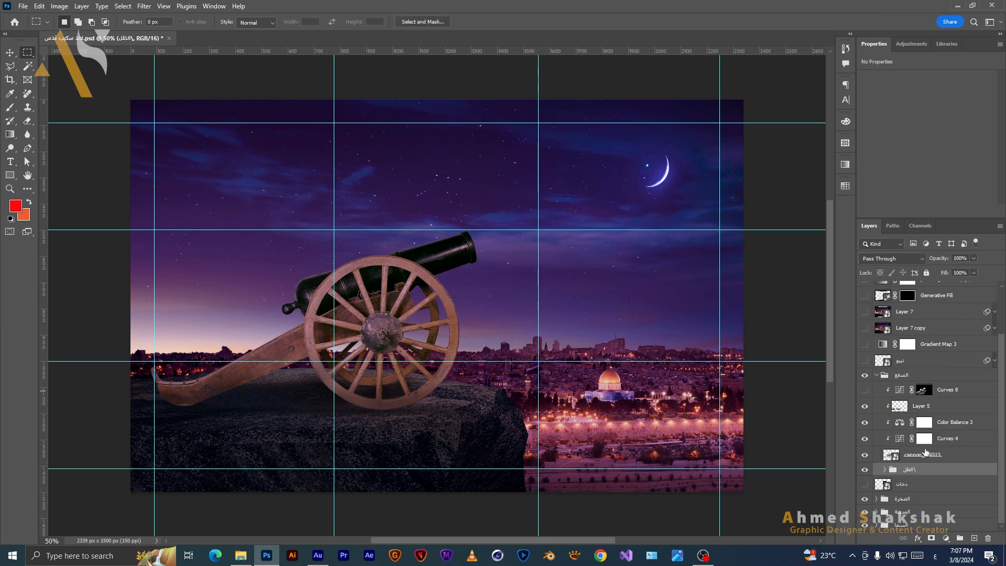
Turn on the Curves 8 adjustment clipped to the cannon and compare the result with and without it.
click(923, 391)
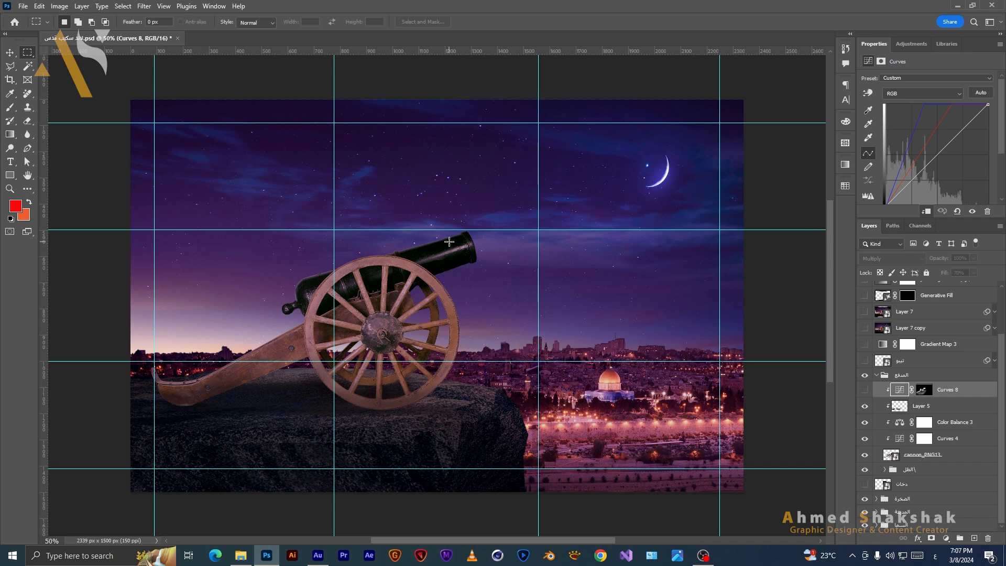
click(865, 392)
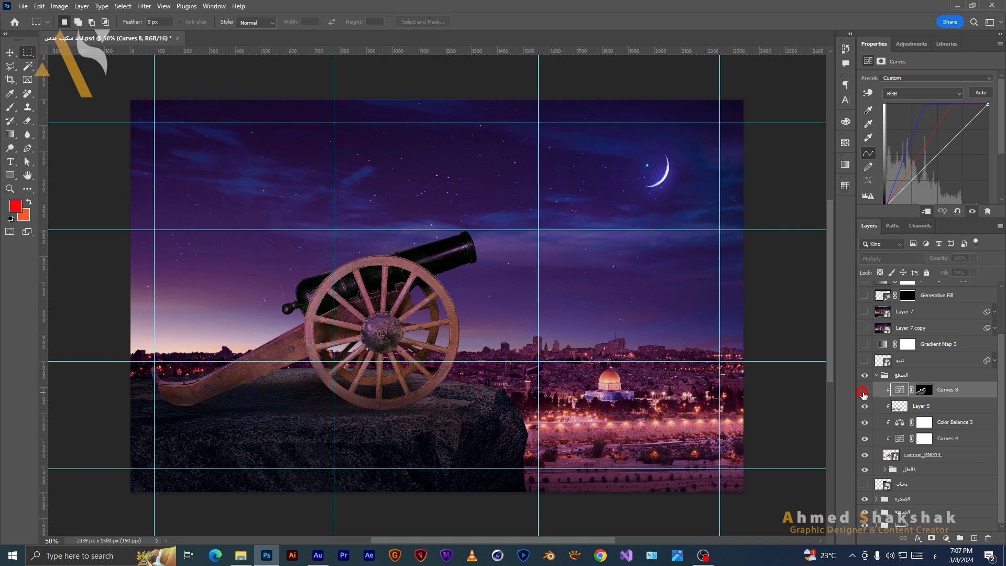
click(865, 392)
click(865, 392)
click(865, 391)
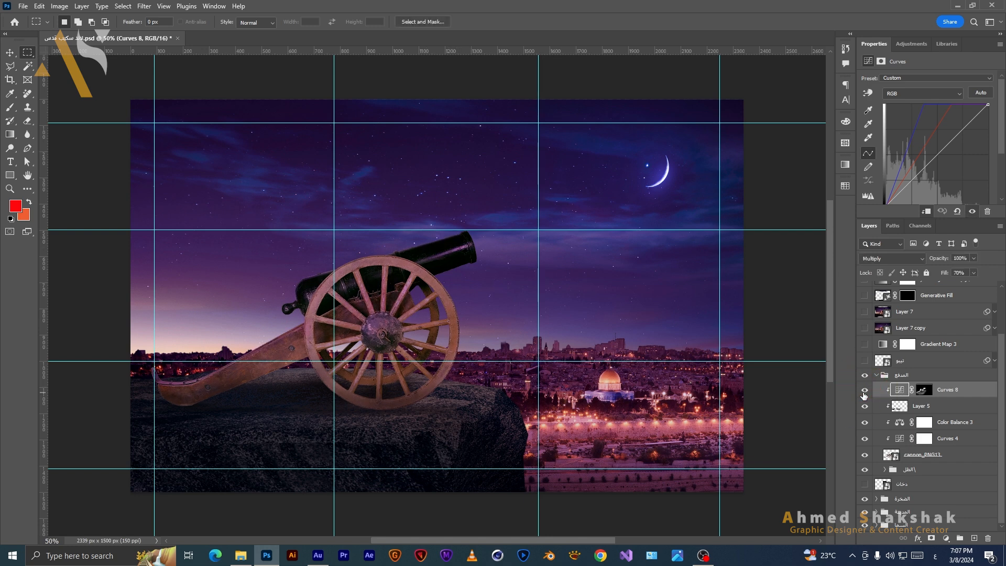
click(865, 391)
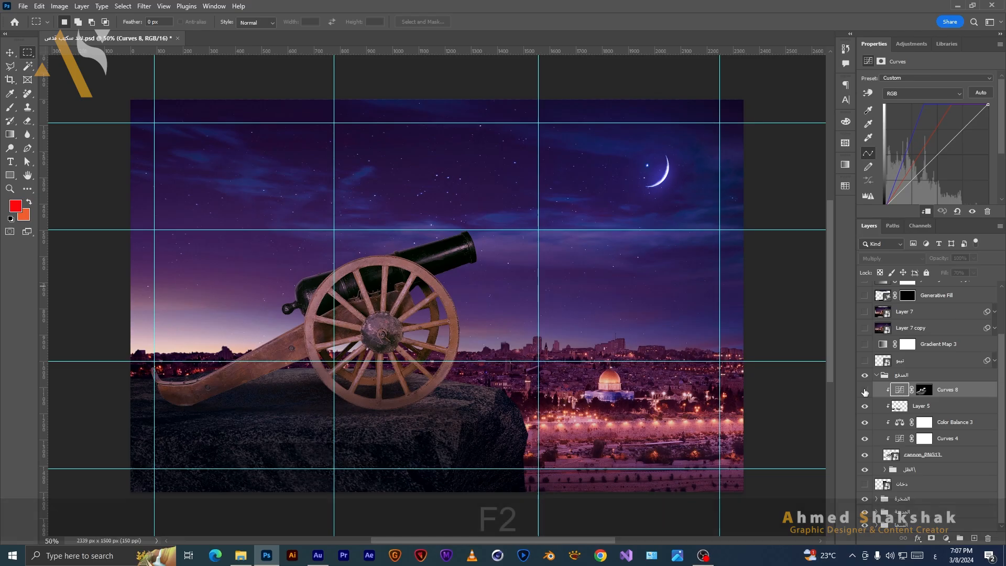
click(865, 391)
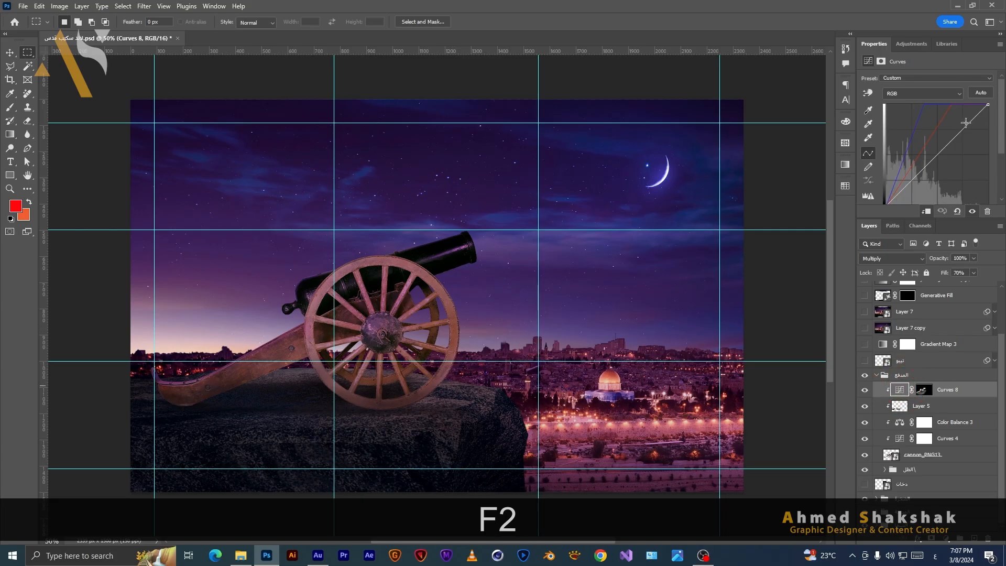
Review the red, green and blue channel curves of Curves 8 and return to the RGB curve.
click(936, 93)
click(944, 104)
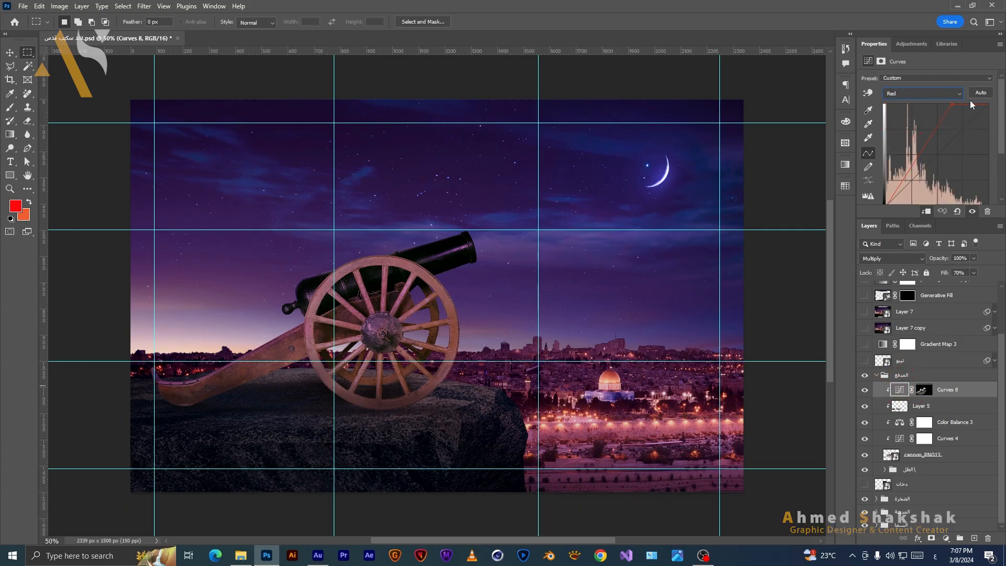
click(932, 92)
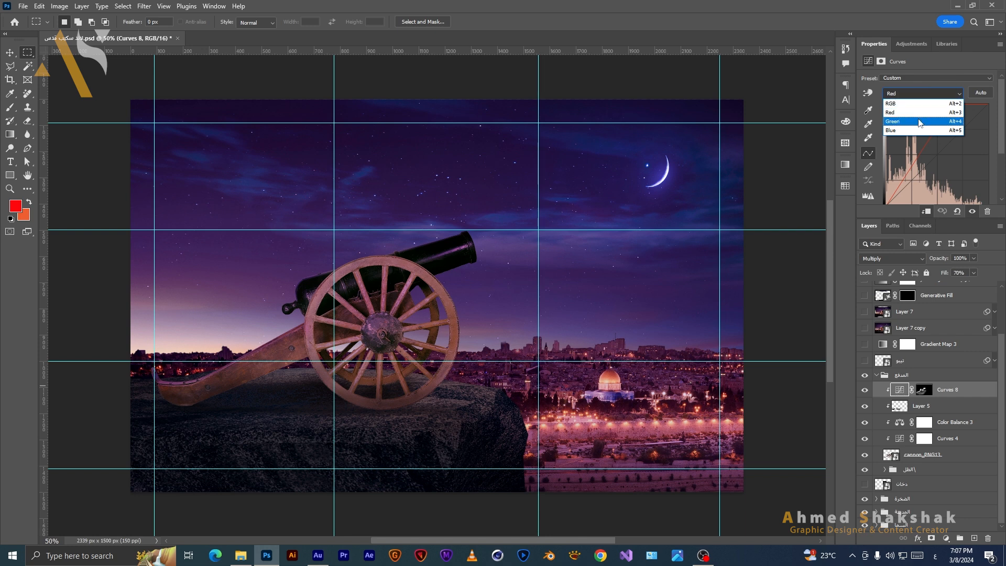
click(920, 103)
click(919, 94)
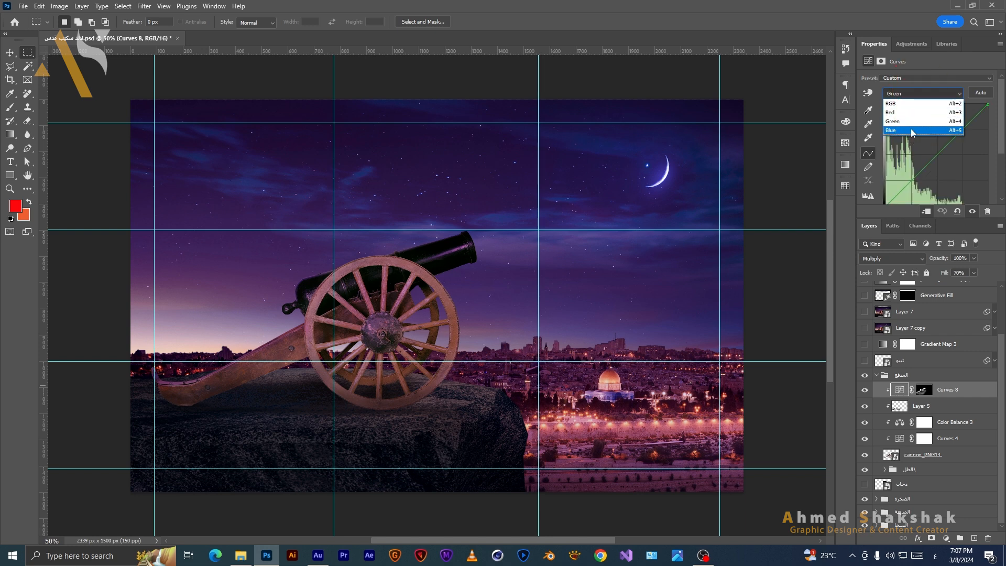
click(911, 128)
click(942, 97)
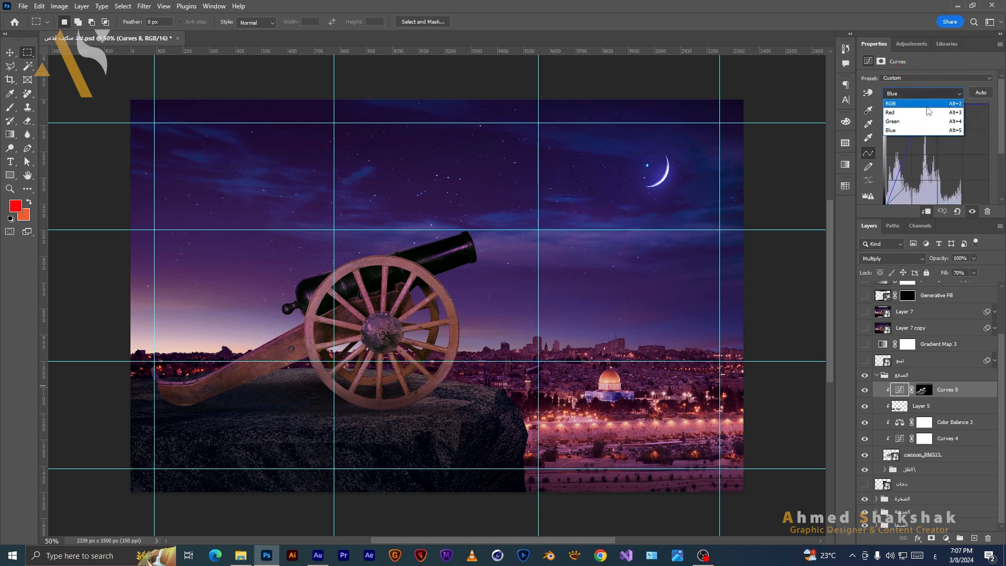
click(923, 102)
Examine the Curves 8 layer mask by disabling and re-enabling it and viewing it alone on the canvas.
click(924, 391)
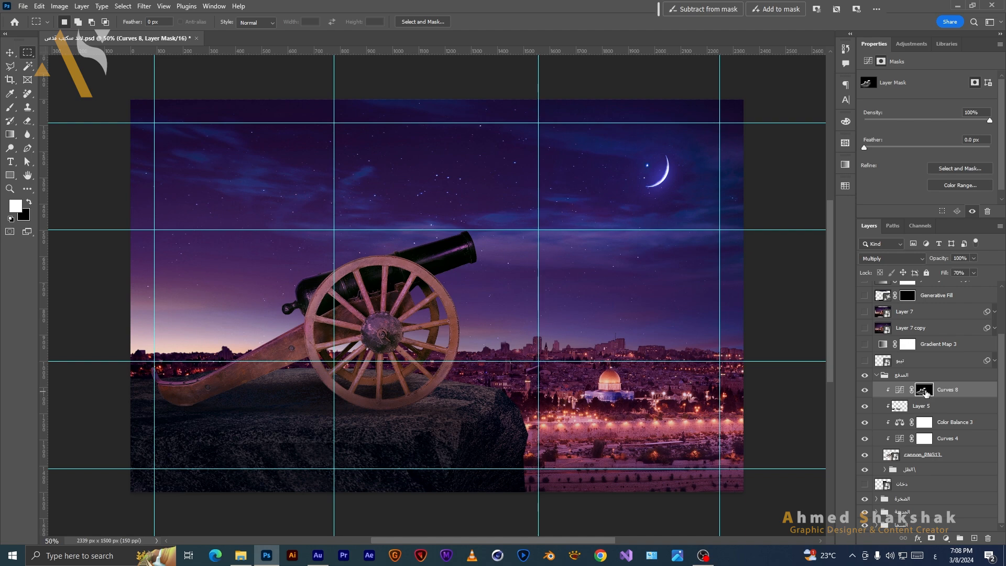
shift+click(926, 391)
shift+click(926, 391)
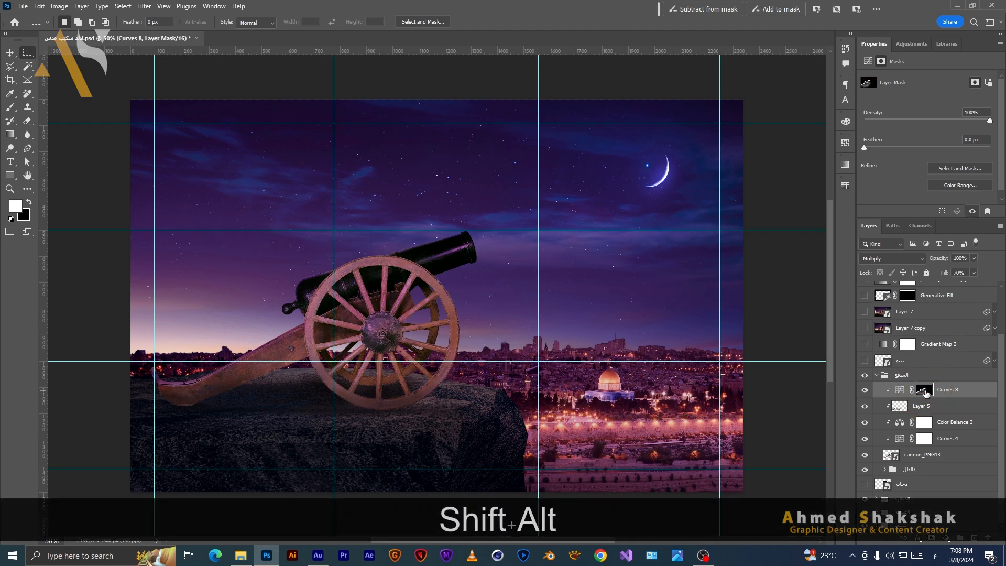
alt+click(925, 394)
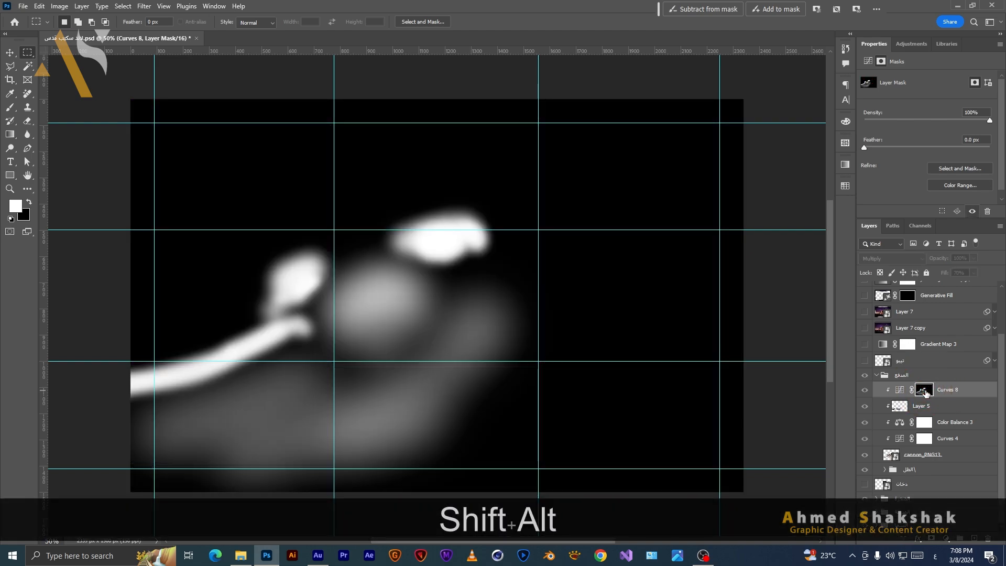
alt+click(926, 393)
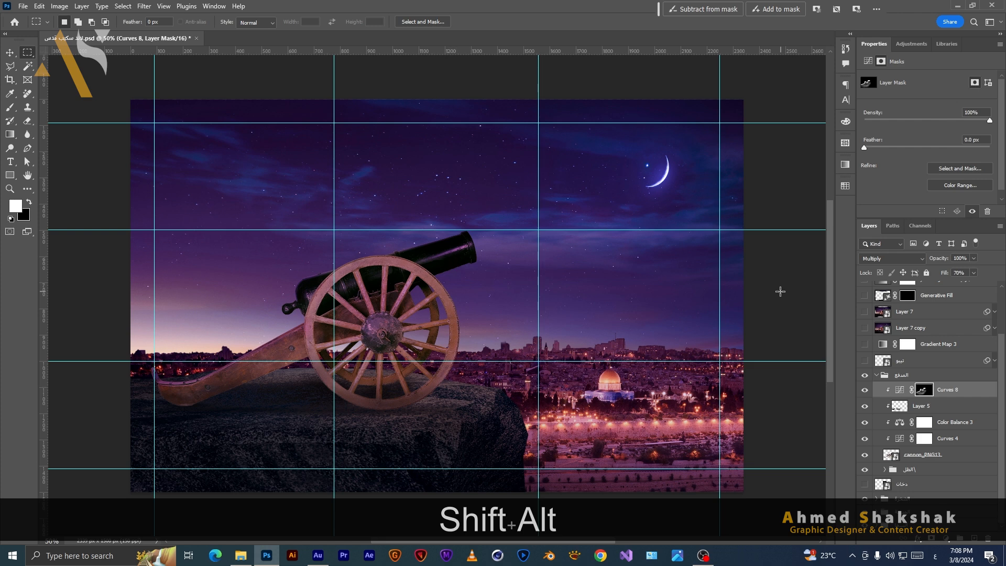
Compare the cannon's lighting with the masked Curves 8 adjustment hidden and shown.
click(865, 391)
click(865, 392)
click(865, 391)
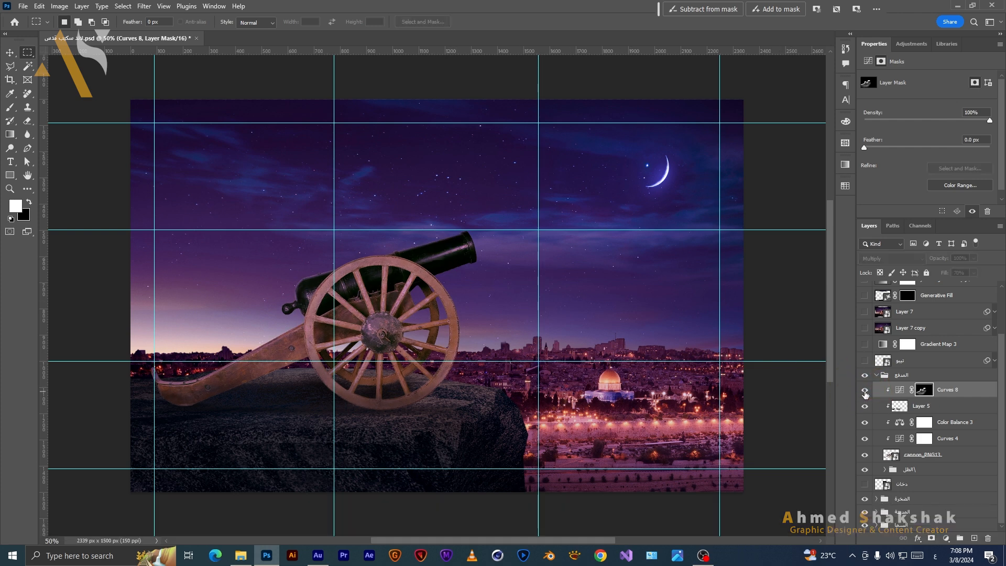
click(865, 391)
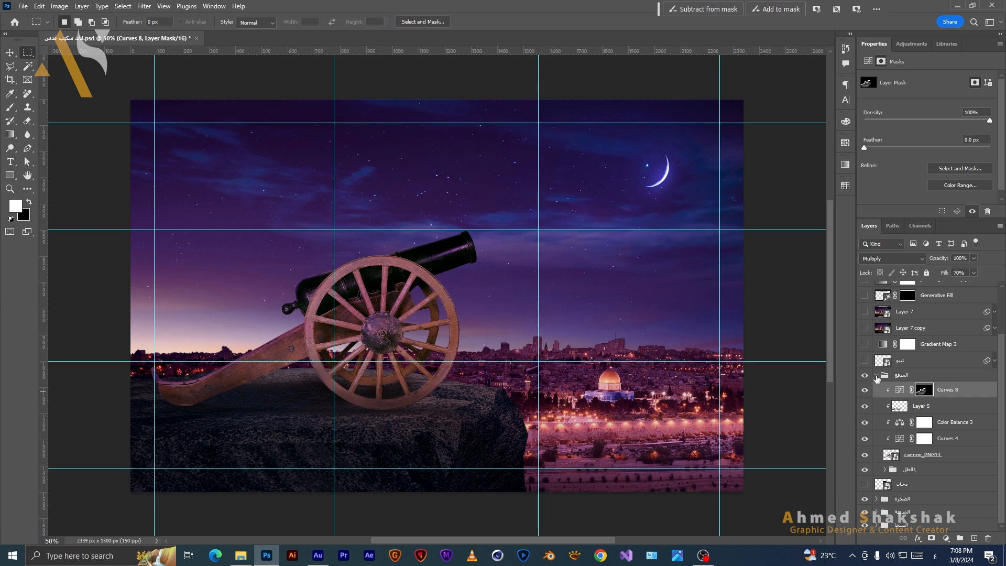
Collapse the cannon group and make the smoke layer below it visible.
click(877, 375)
click(899, 433)
click(907, 450)
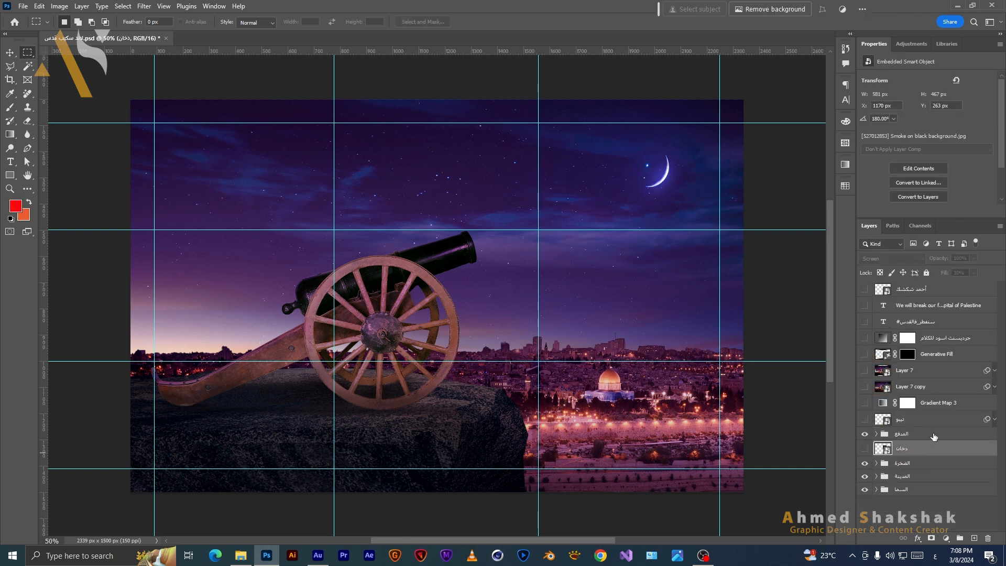
click(865, 450)
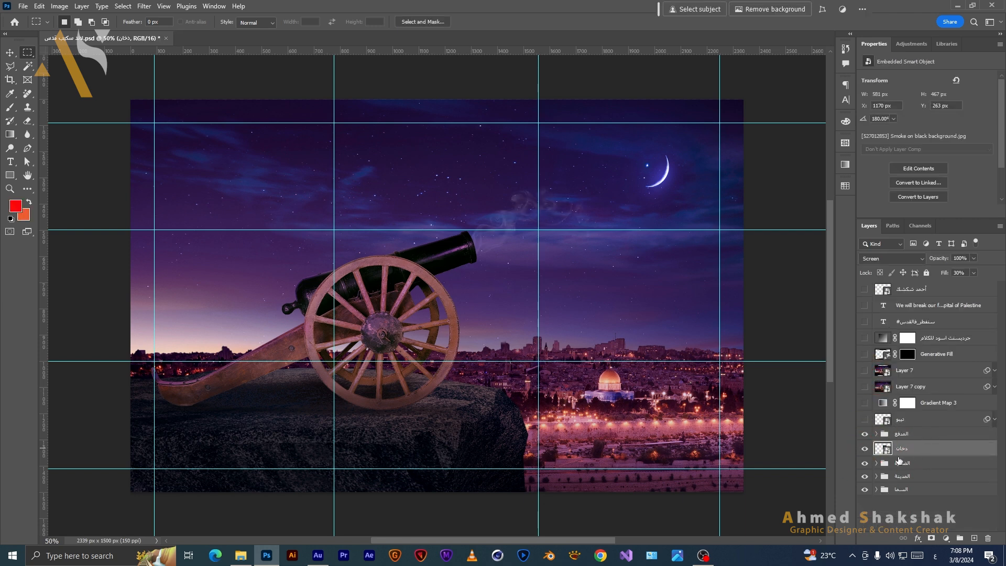
Try the Normal blend mode on the smoke layer and set it back to Screen.
click(891, 259)
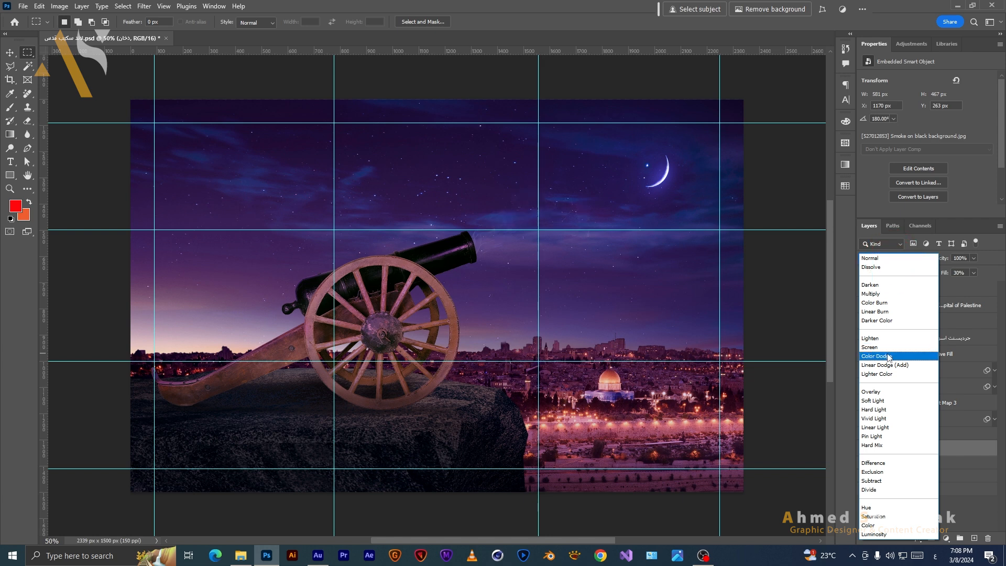
click(881, 261)
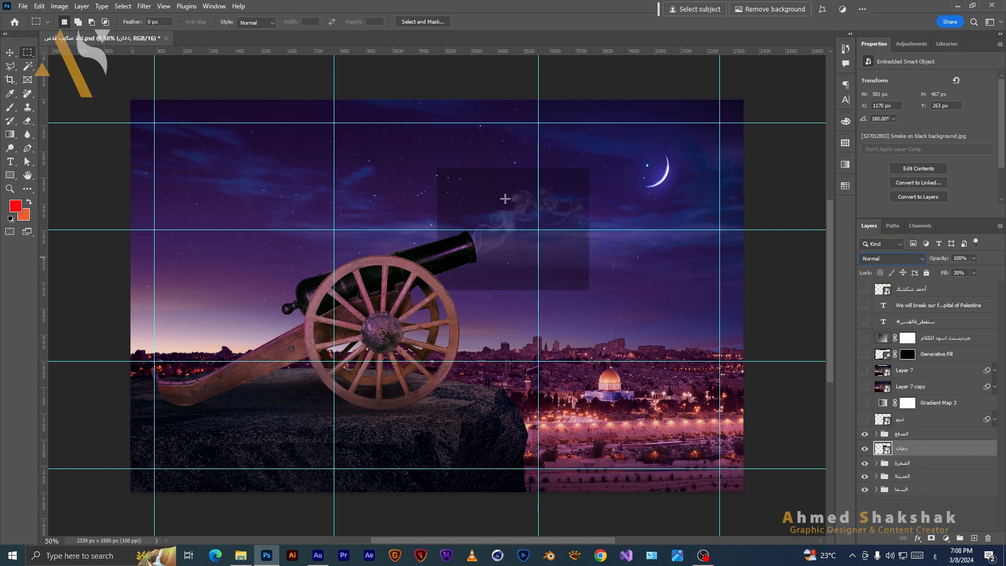
click(891, 259)
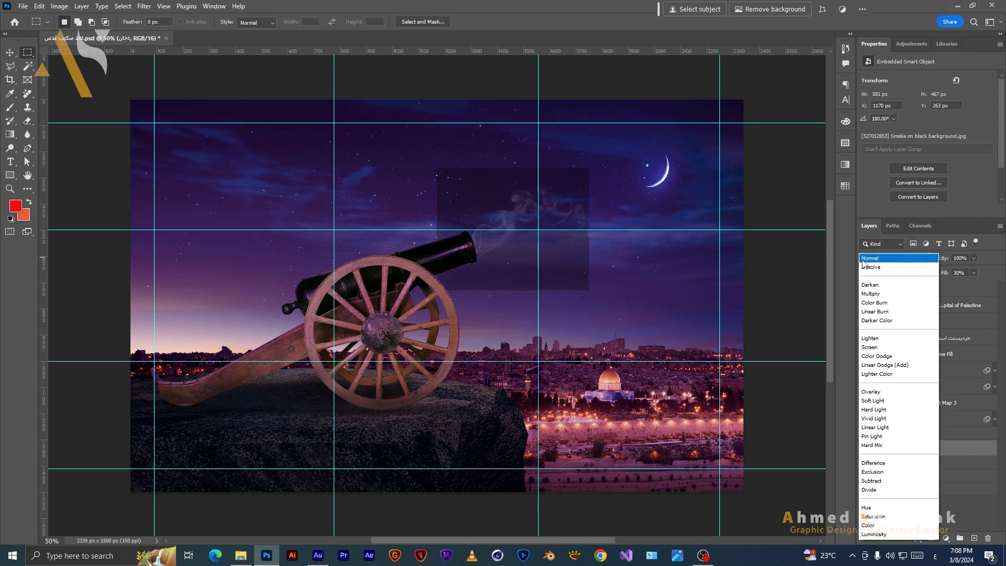
click(886, 349)
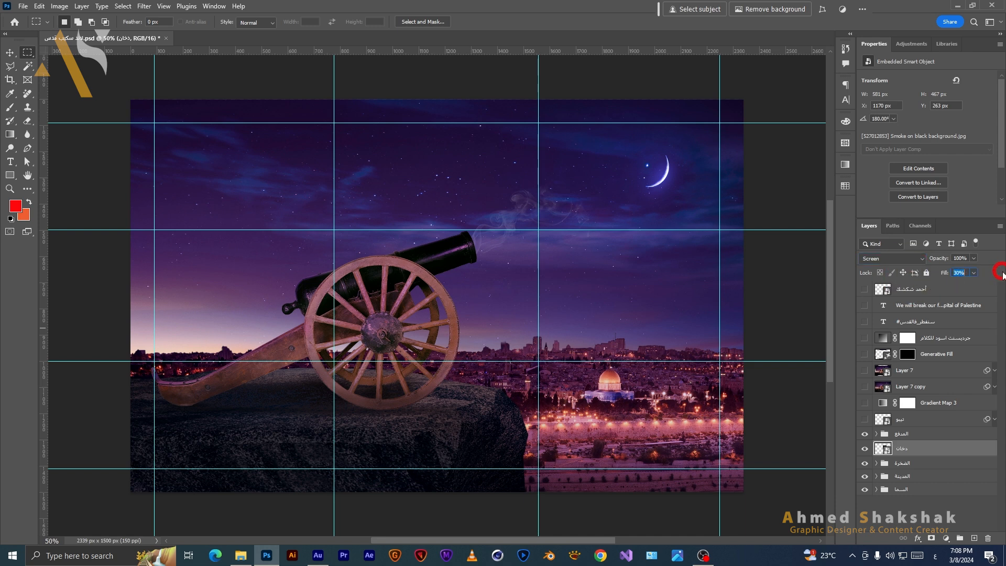
Preview the smoke layer at 100% fill, then set its fill to 35%.
text(100)
key(Return)
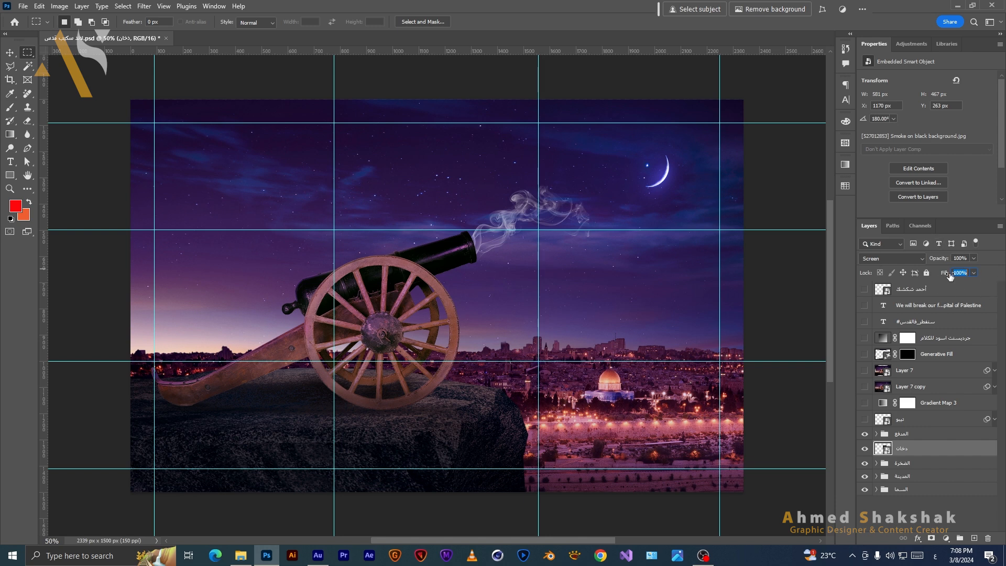
text(35)
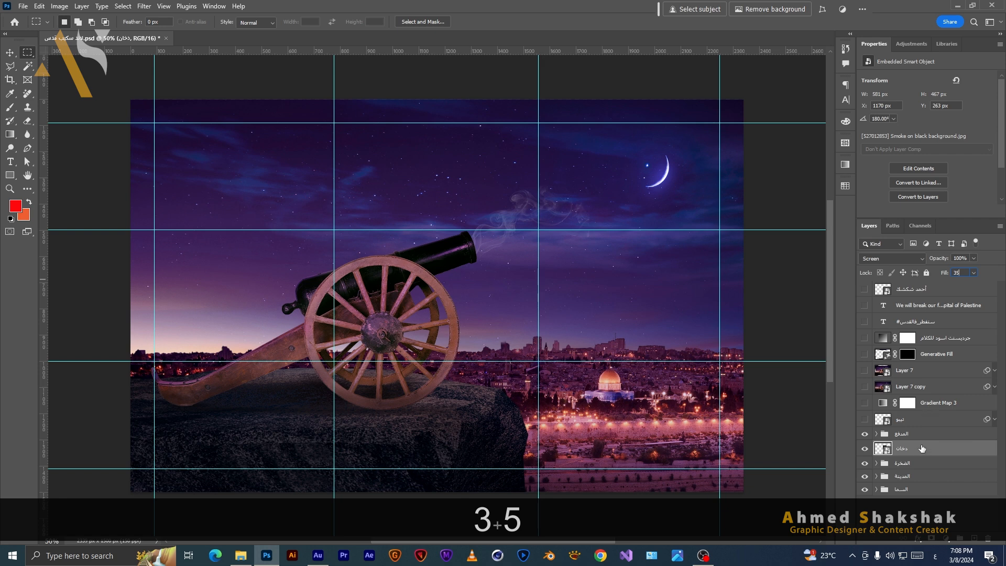
key(Return)
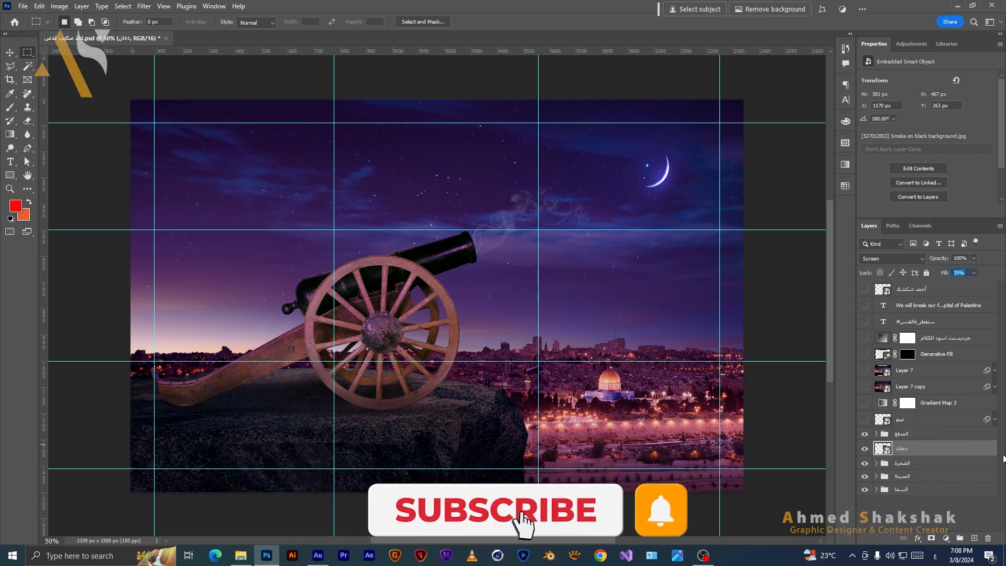
Try the smoke layer above the cannon group and move it back beneath the group.
drag(951, 452, 950, 430)
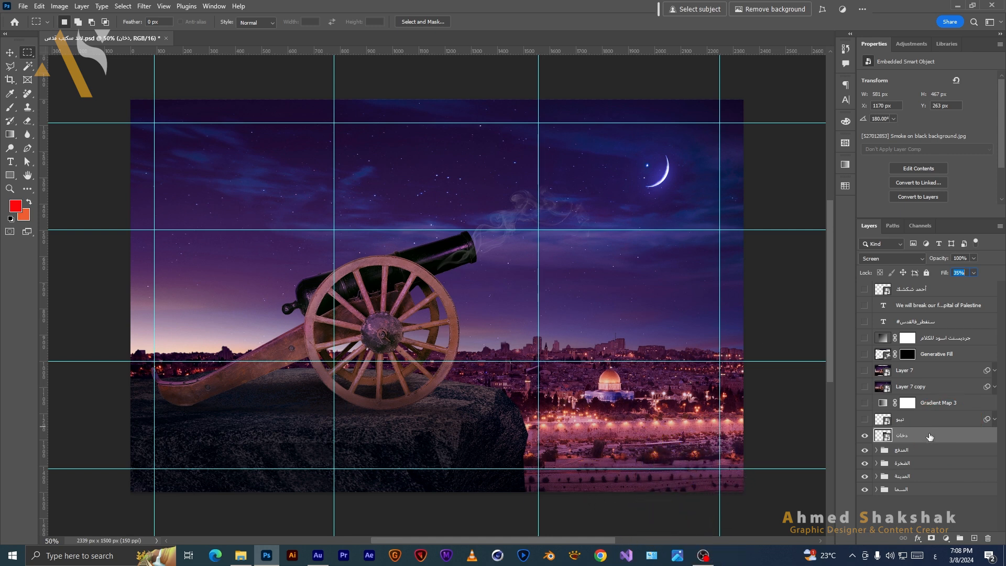
drag(930, 436, 926, 463)
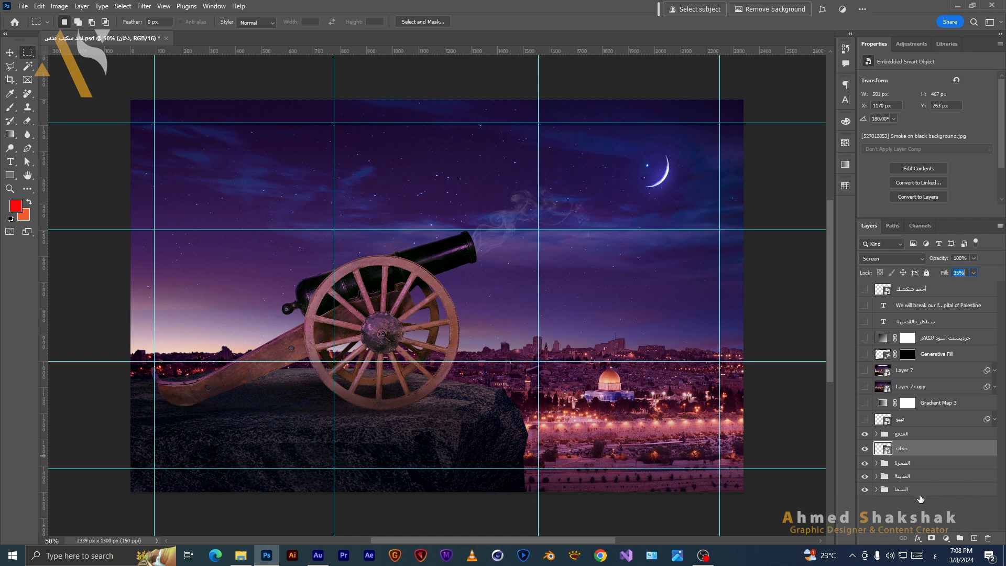
Make the calligraphy layer above the cannon group visible, expand its smart filters and switch all of them off.
click(900, 421)
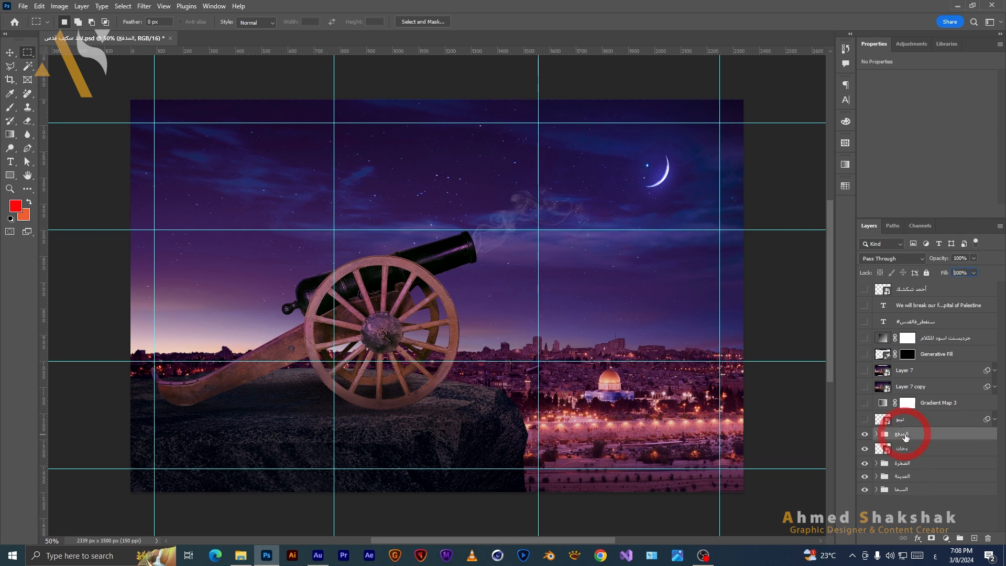
click(865, 420)
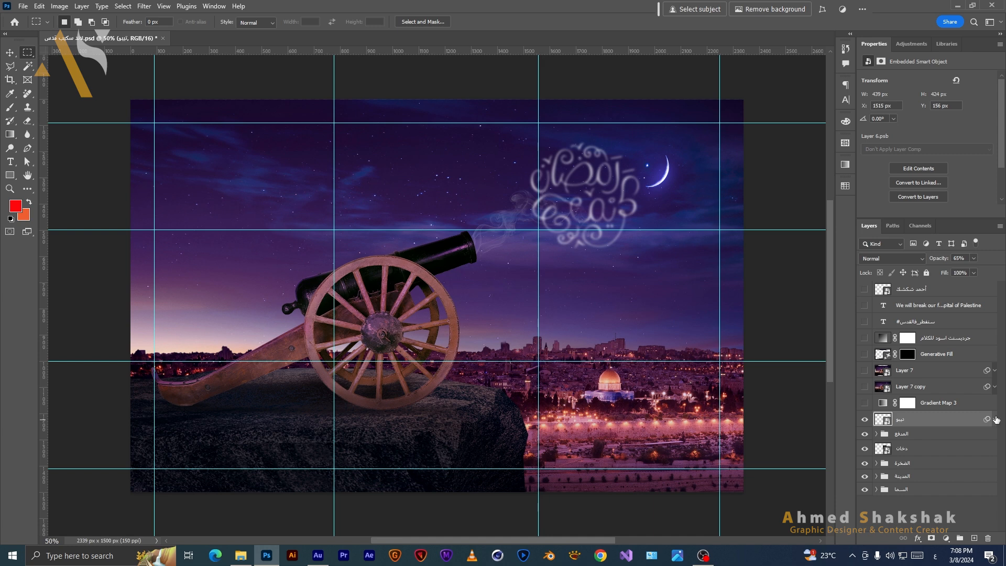
click(995, 420)
click(886, 437)
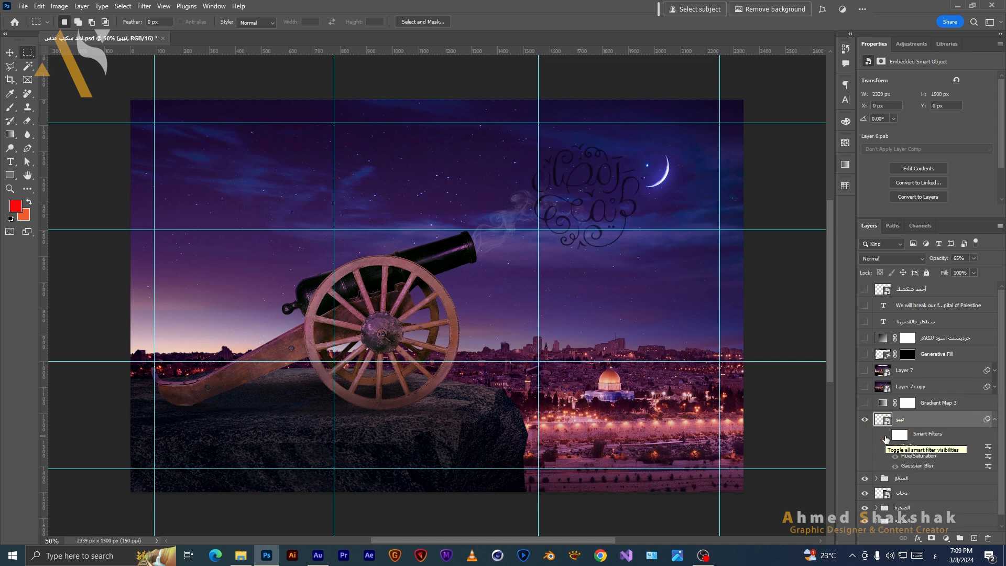
Review the calligraphy's Hue/Saturation and Gaussian Blur smart filter settings, accepting both dialogs.
double_click(928, 457)
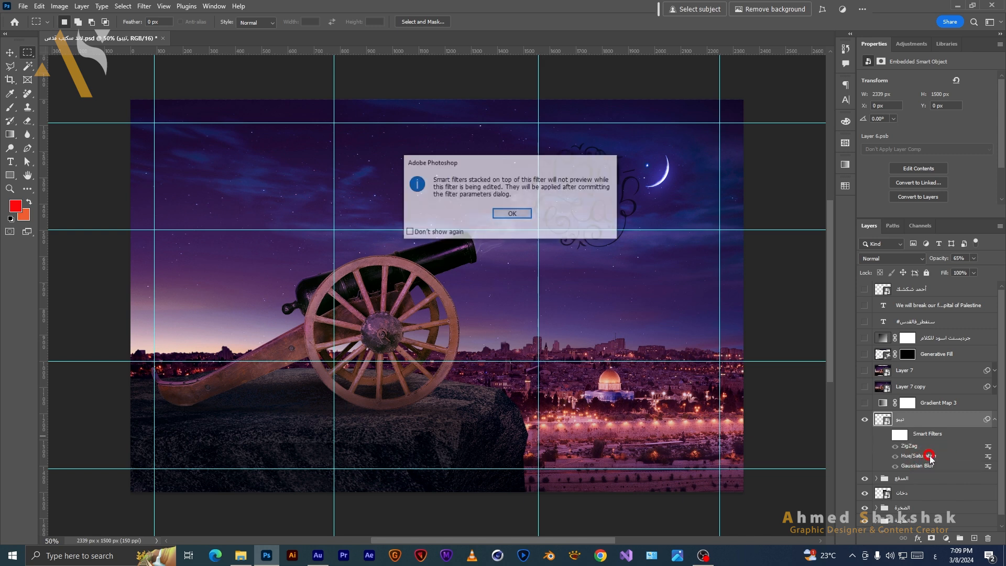
click(512, 213)
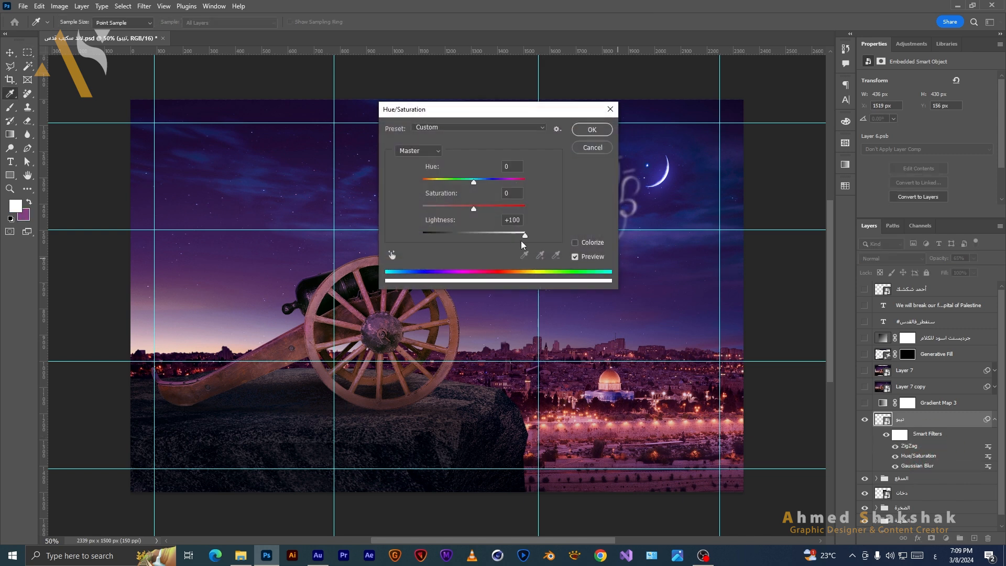
click(592, 129)
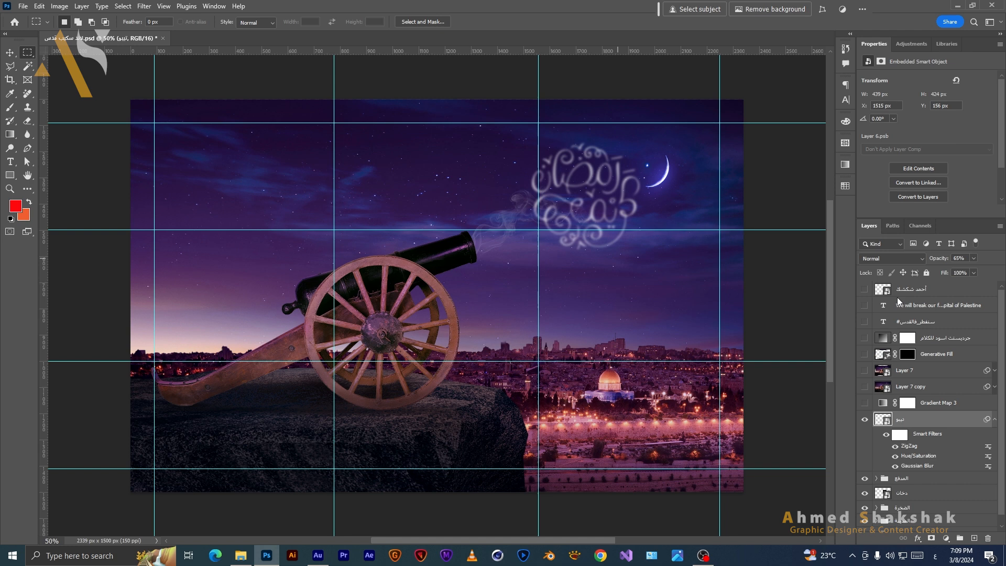
double_click(917, 468)
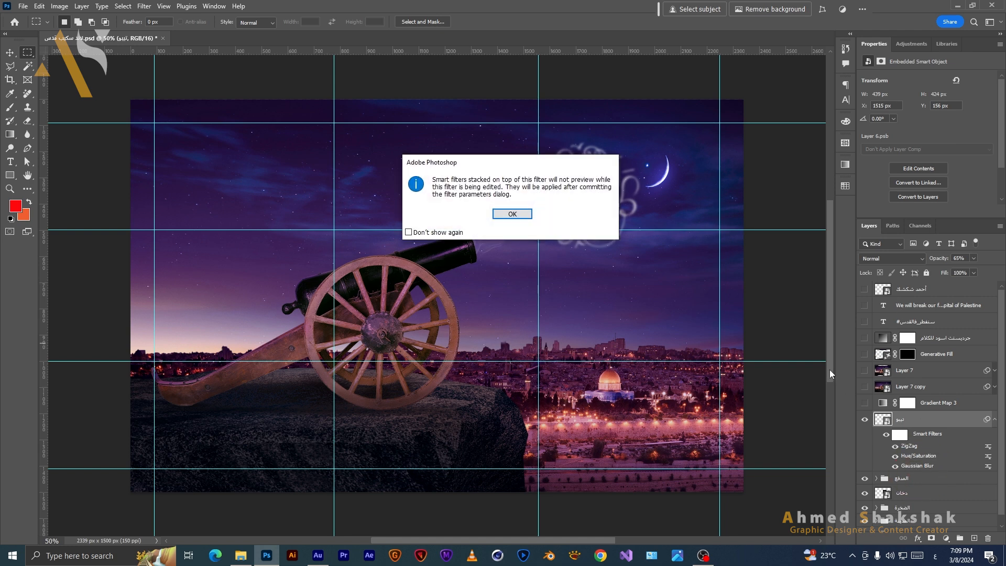
click(495, 214)
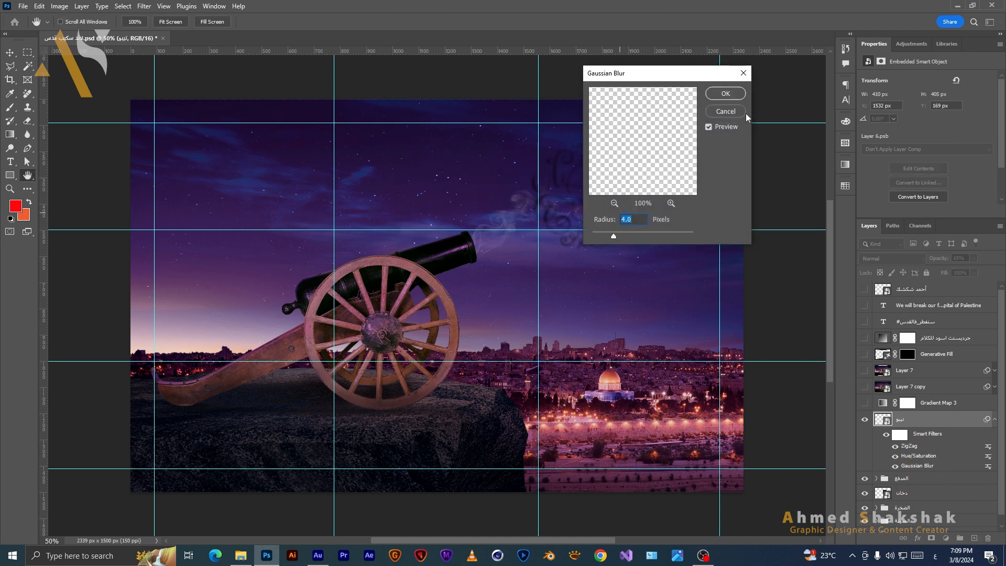
click(735, 98)
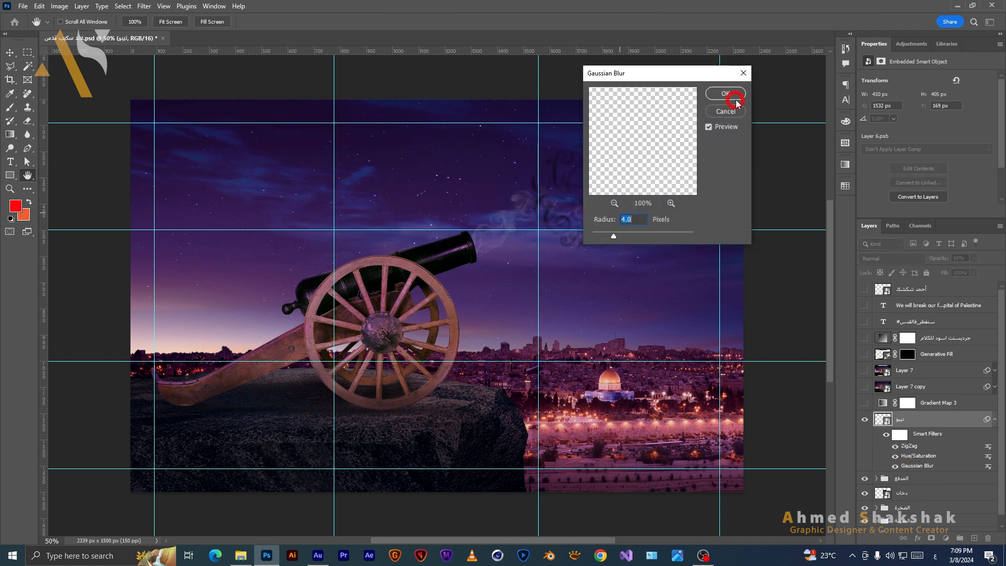
Check the calligraphy's ZigZag filter settings, find where it sits among the Distort filters and collapse the layer's smart filters.
double_click(910, 446)
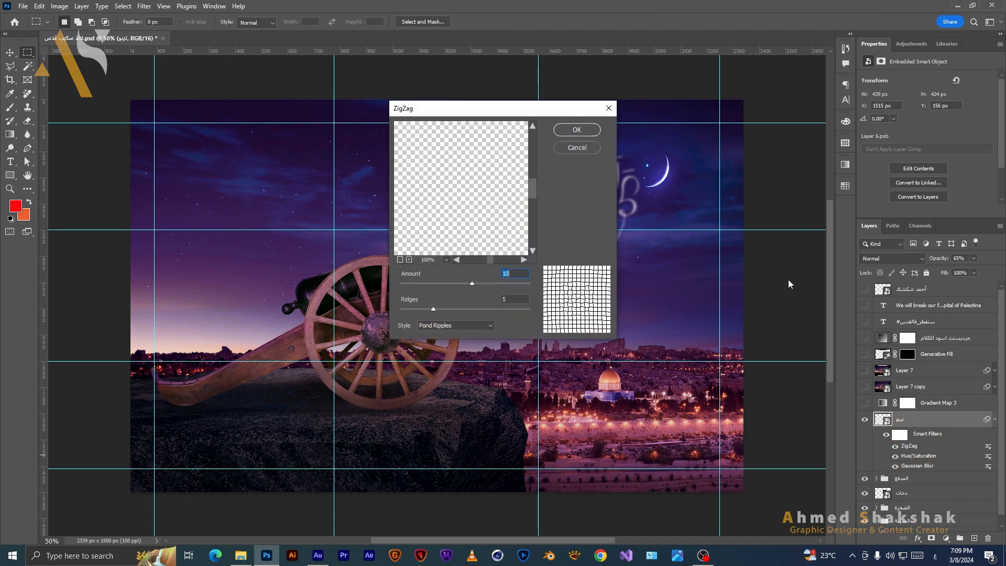
click(579, 149)
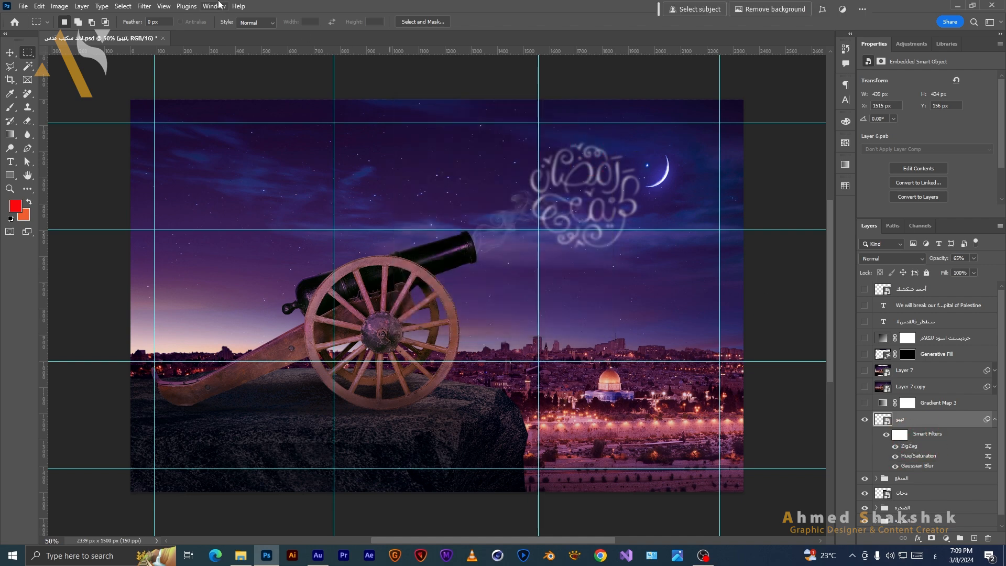
click(141, 6)
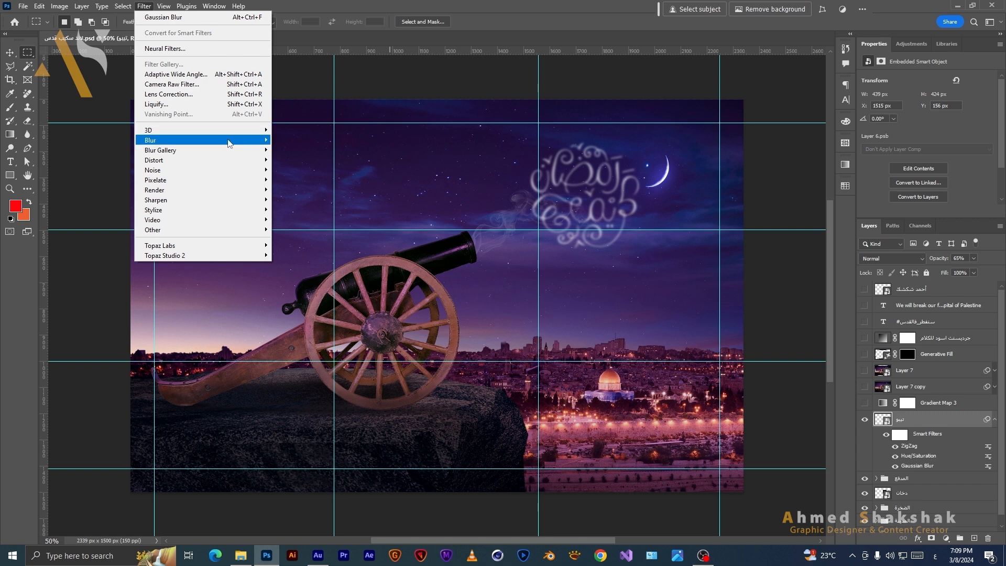
mouse_move(231, 140)
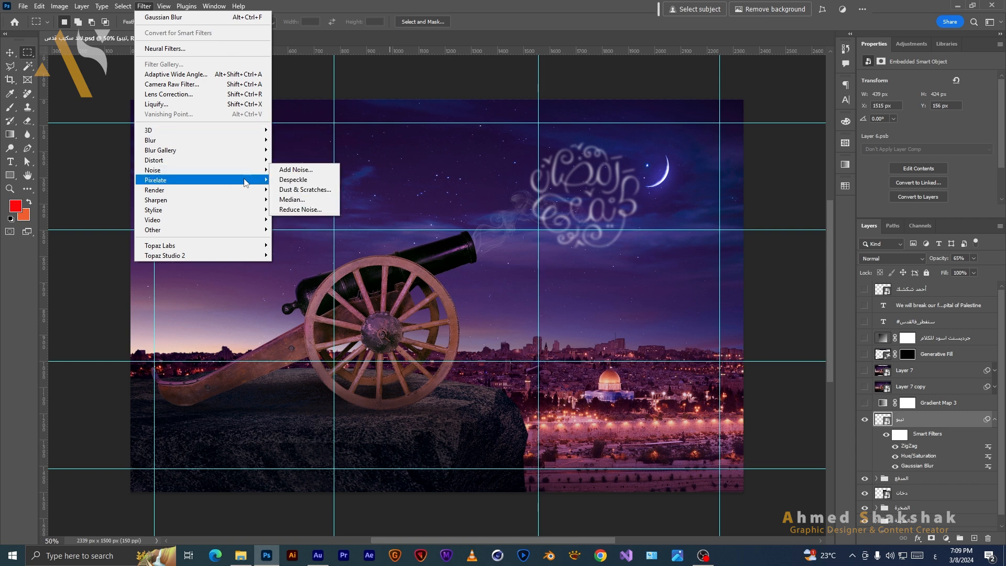
mouse_move(252, 182)
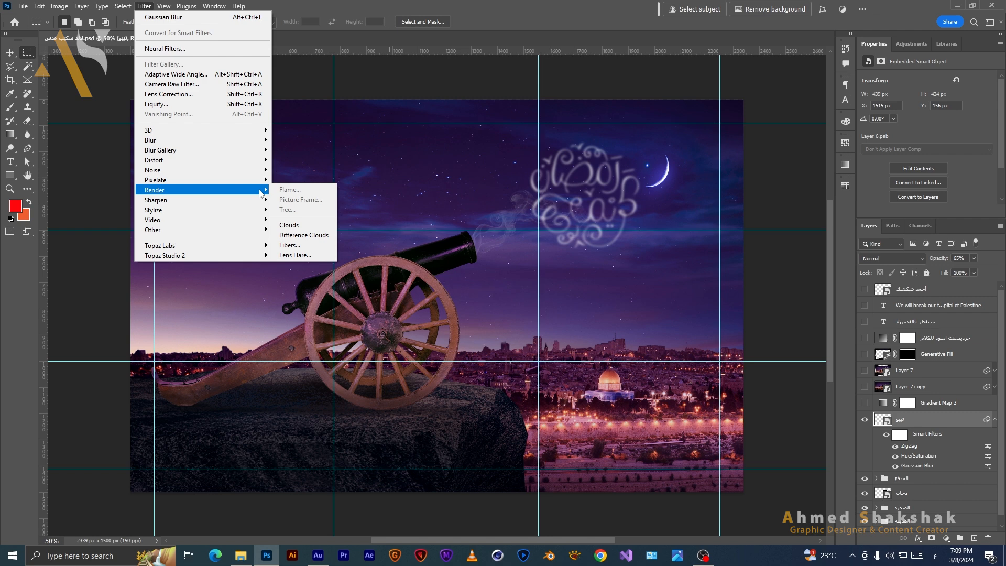
mouse_move(260, 160)
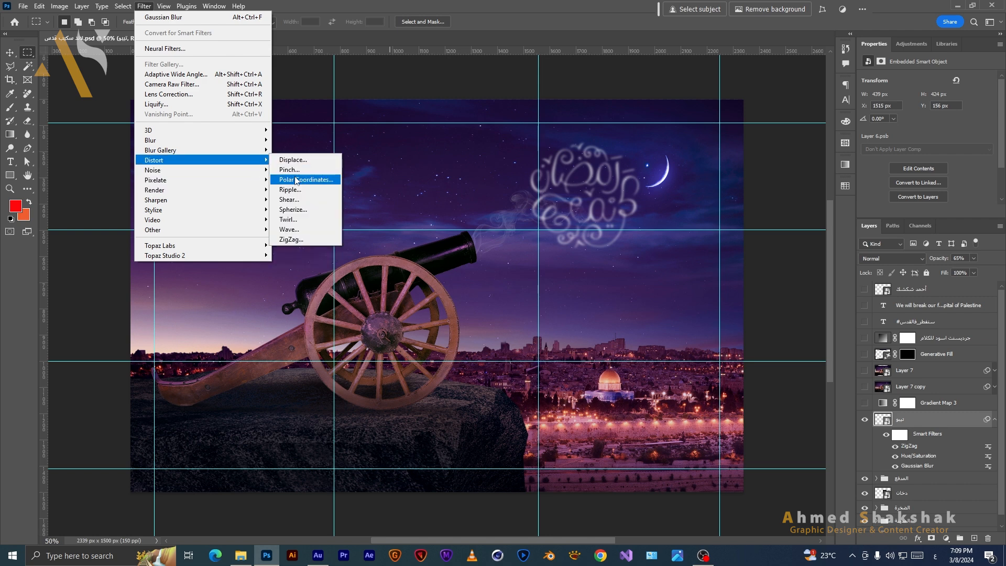
click(458, 4)
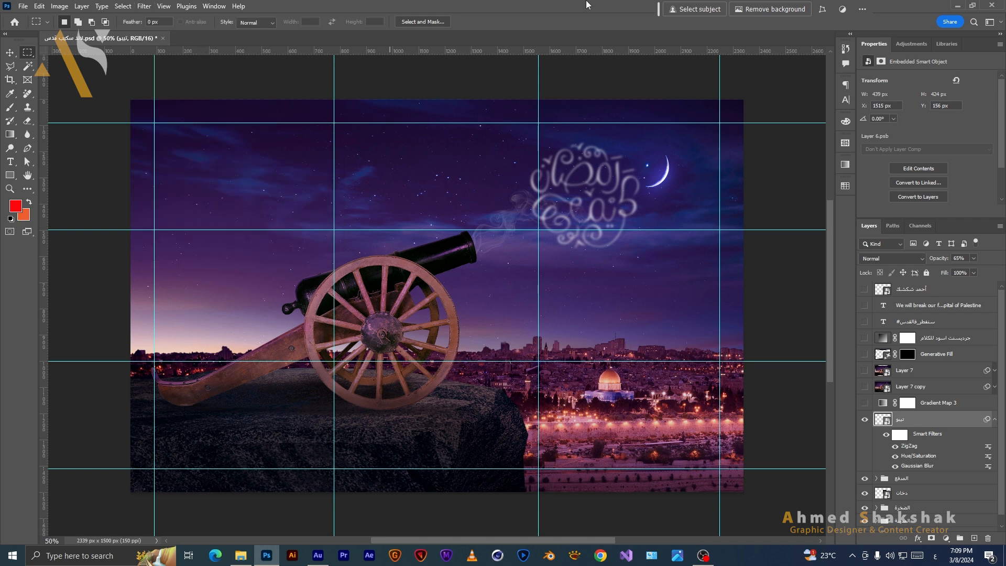
click(995, 422)
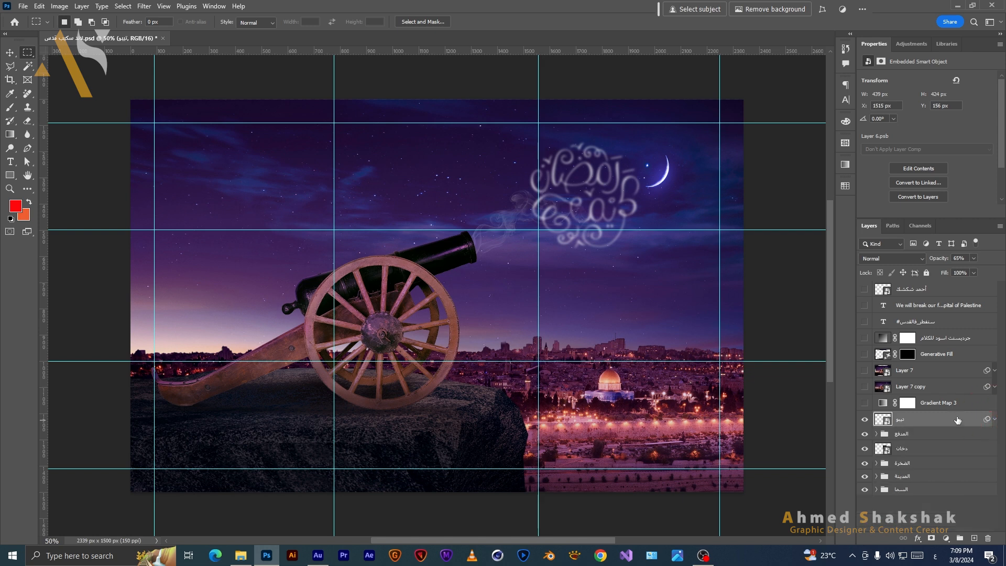
Make the Gradient Map 3 adjustment and the Layer 7 copy above it visible.
click(958, 403)
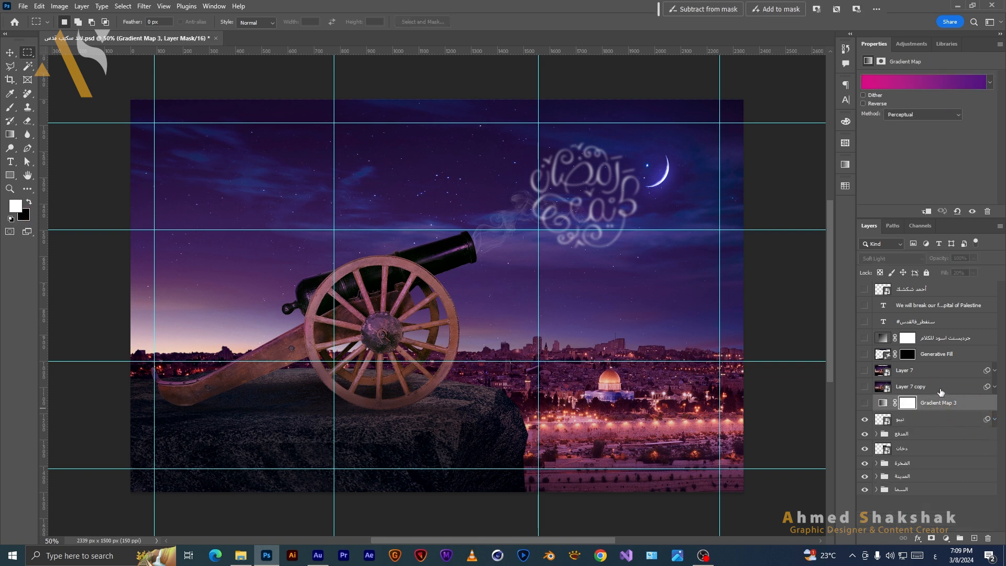
click(866, 403)
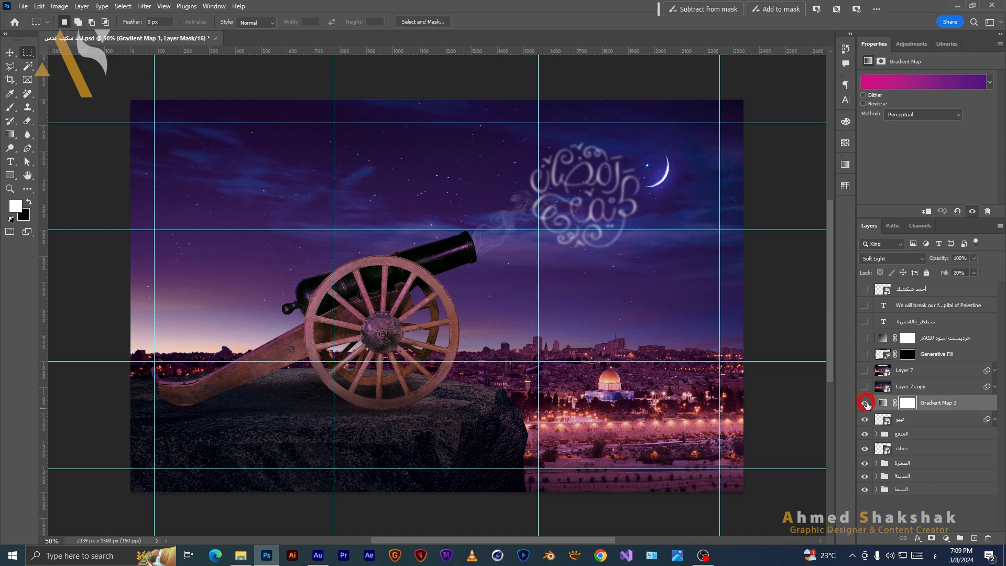
click(917, 392)
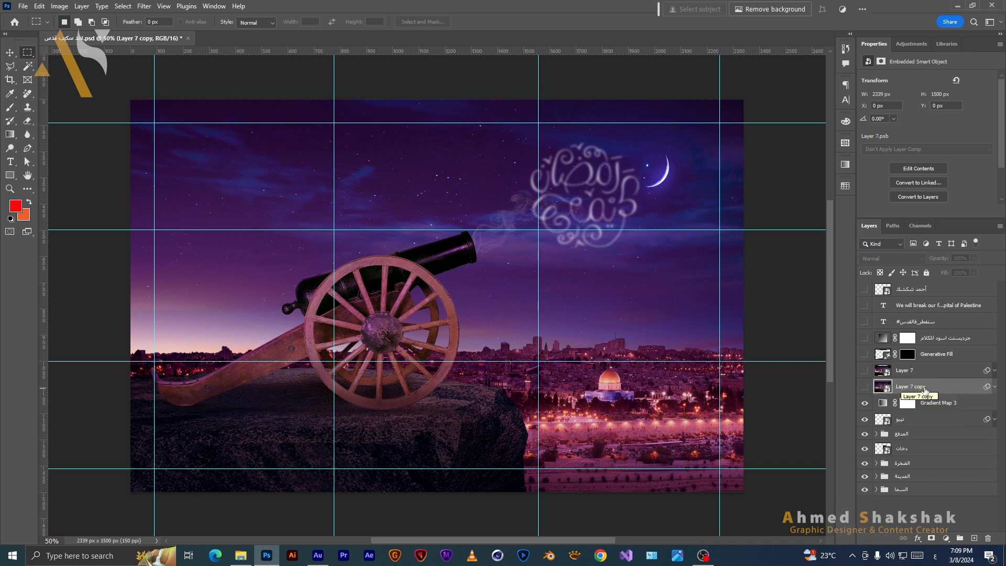
click(864, 388)
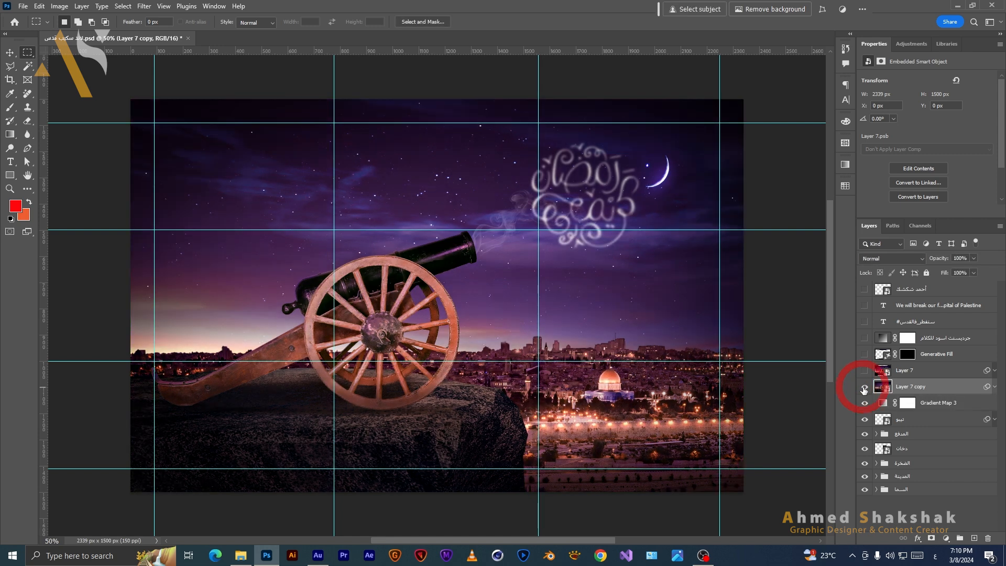
Open the Camera Raw smart filter of Layer 7 copy and examine its Light settings.
click(995, 388)
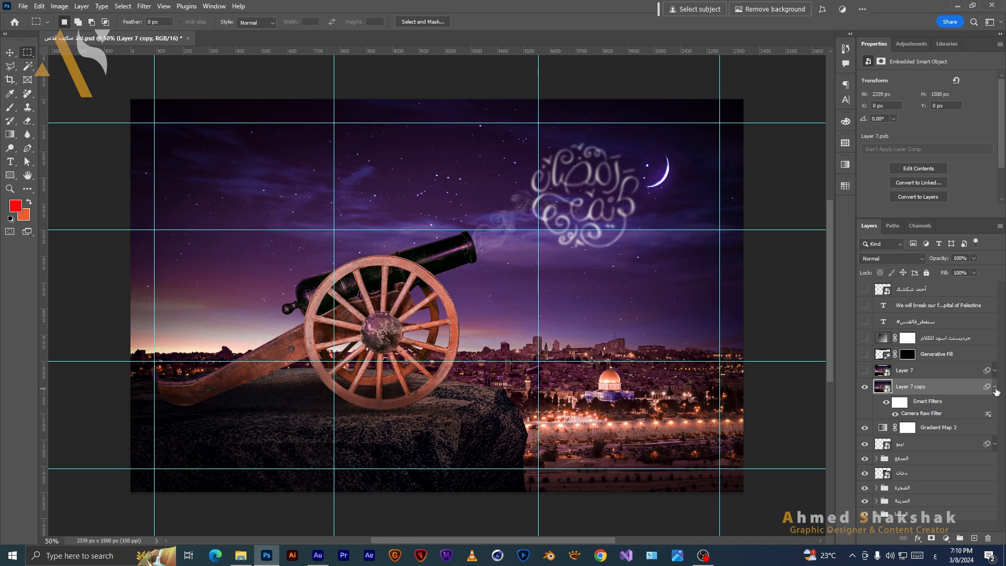
click(995, 389)
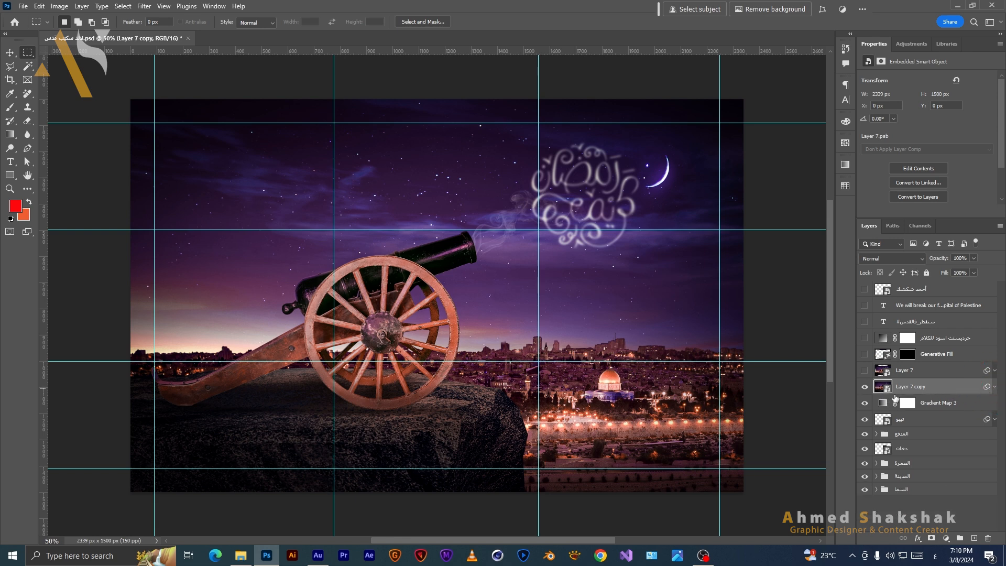
click(995, 388)
double_click(936, 414)
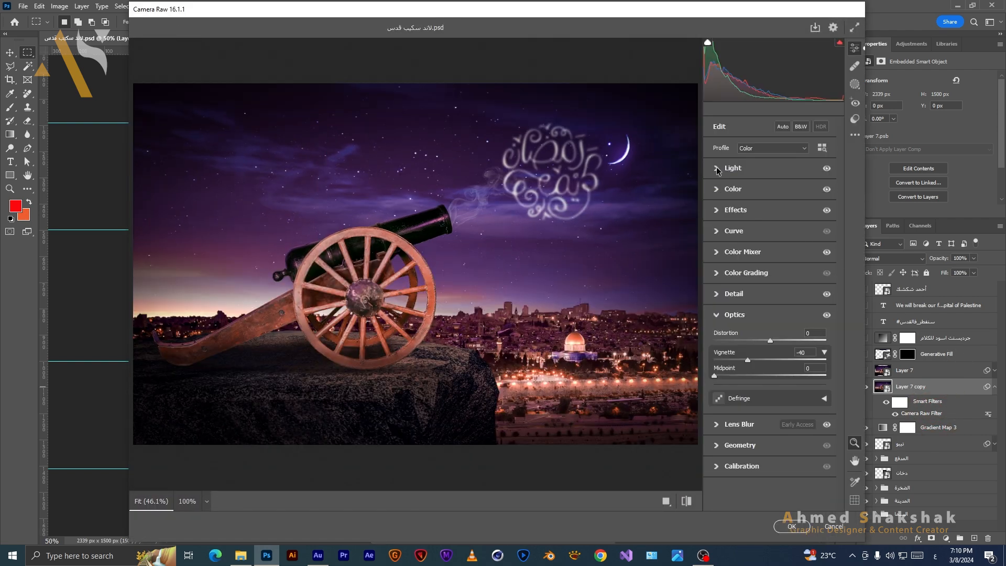
click(718, 168)
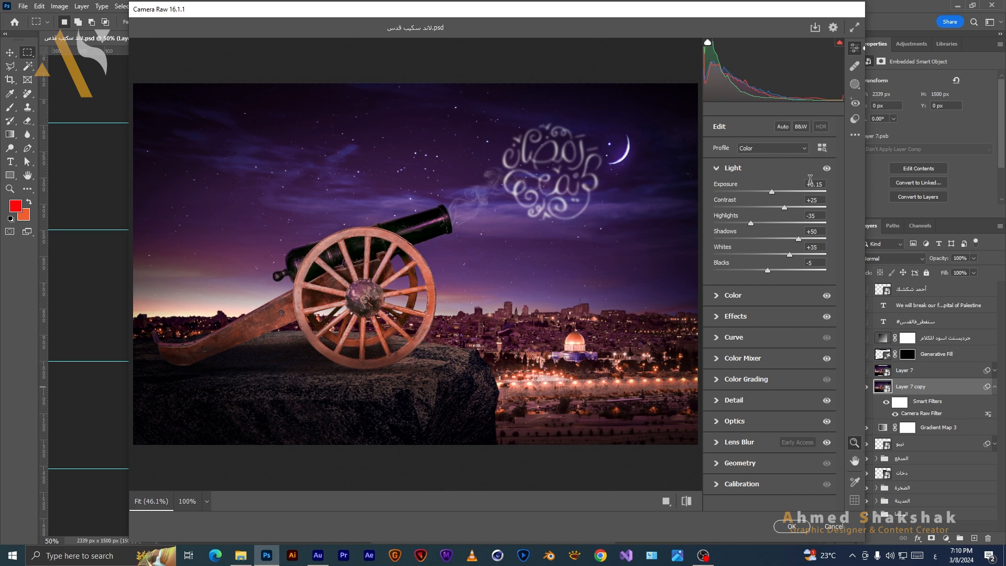
key(F2)
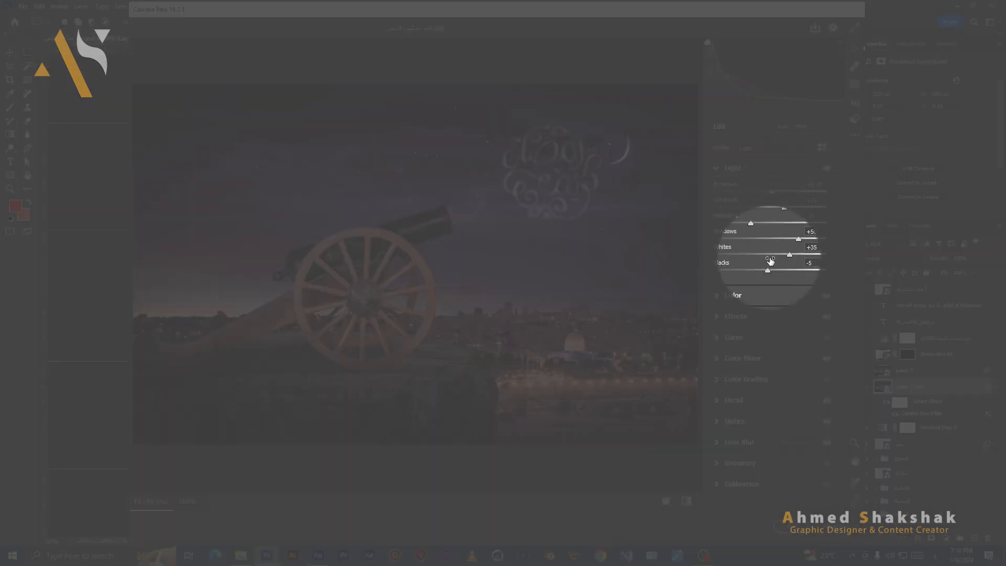
key(F2)
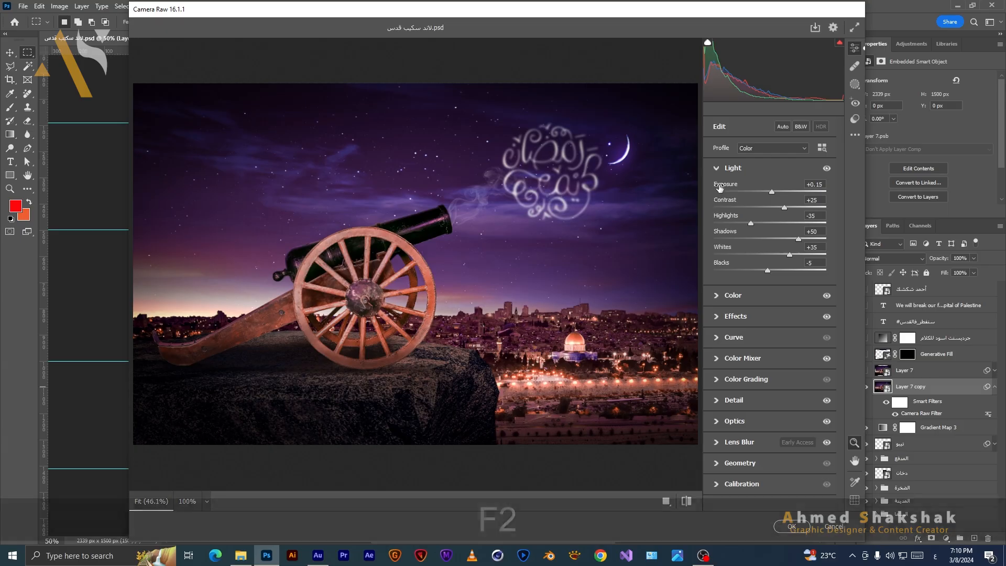
key(F2)
key(F2)
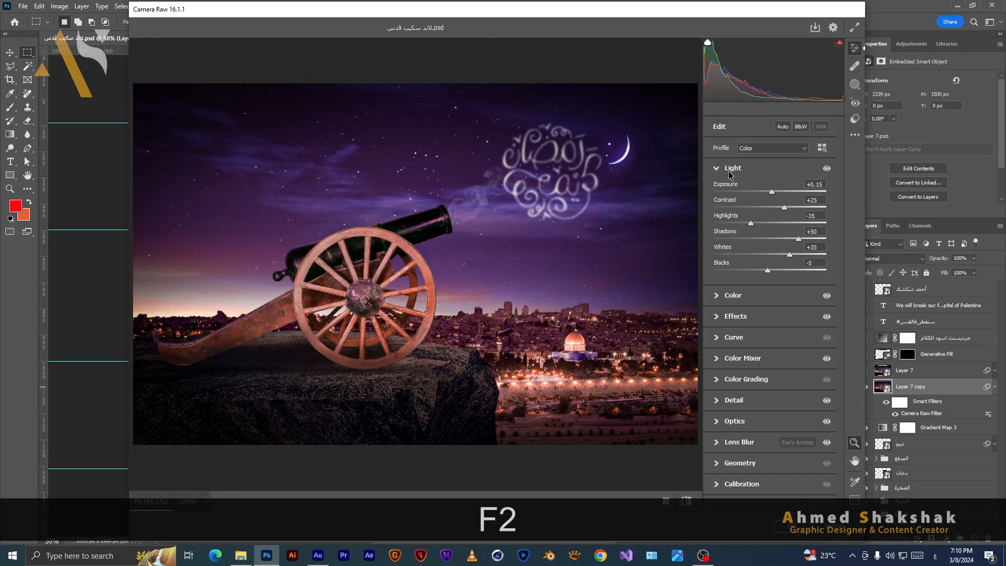
click(718, 168)
Examine the Camera Raw filter's Color settings, including white balance, vibrance and saturation.
click(718, 190)
key(F2)
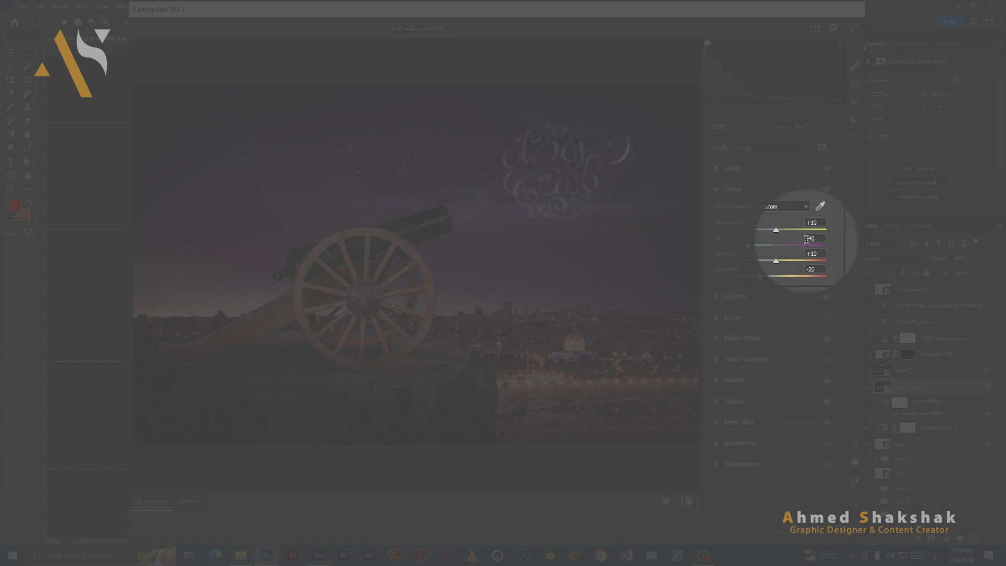
key(F2)
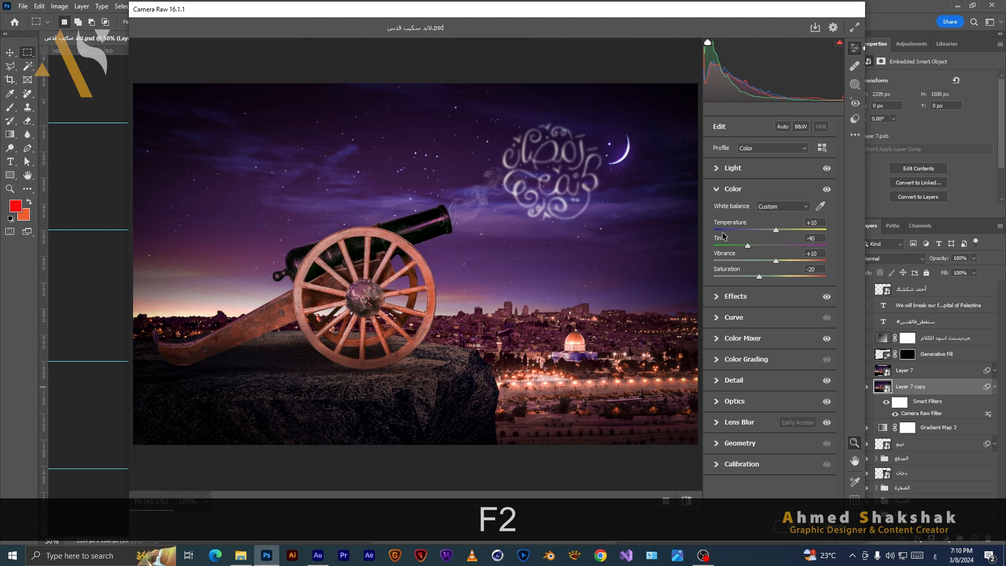
click(717, 190)
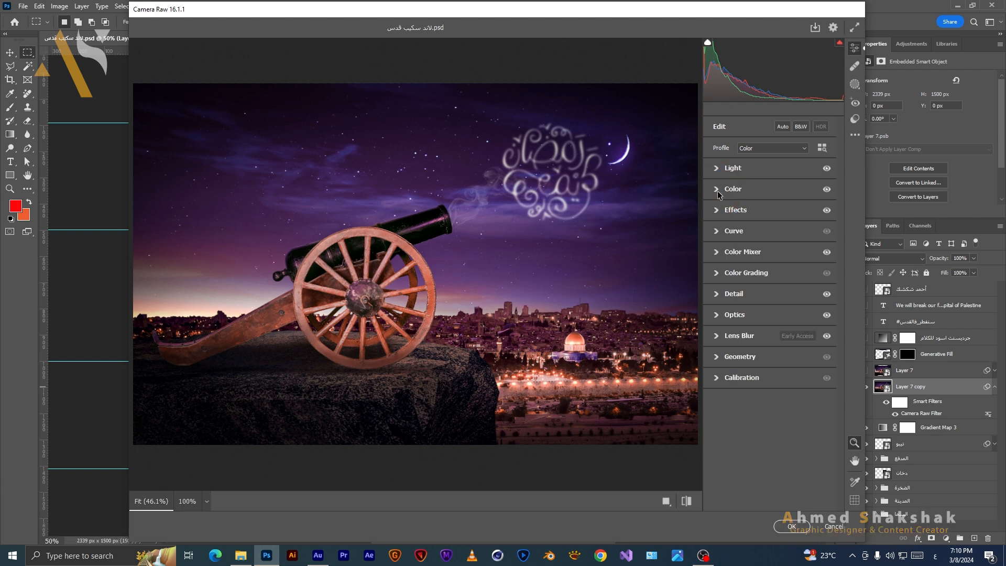
Examine the Camera Raw filter's Effects settings for texture, clarity, dehaze, vignette and grain.
click(718, 211)
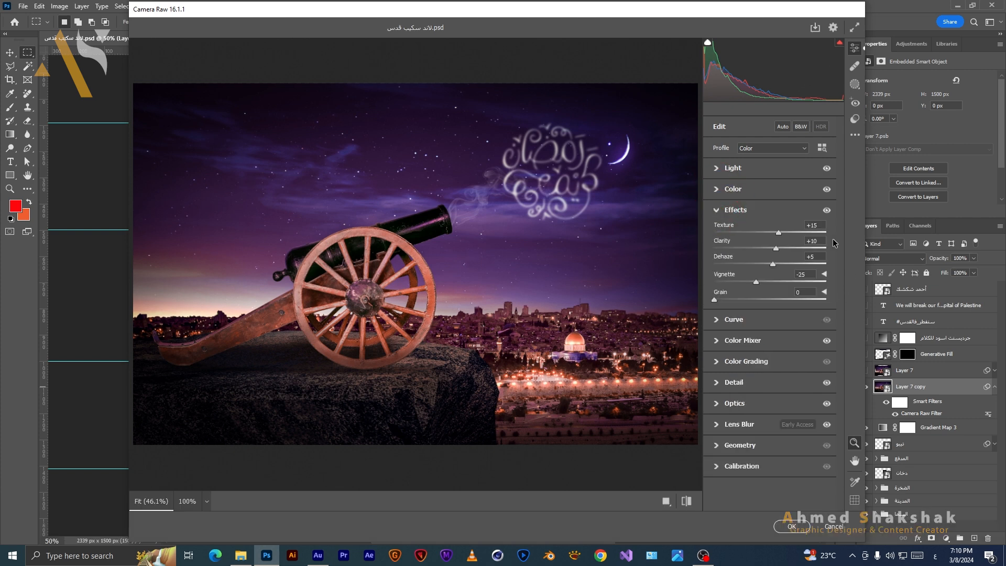
key(F2)
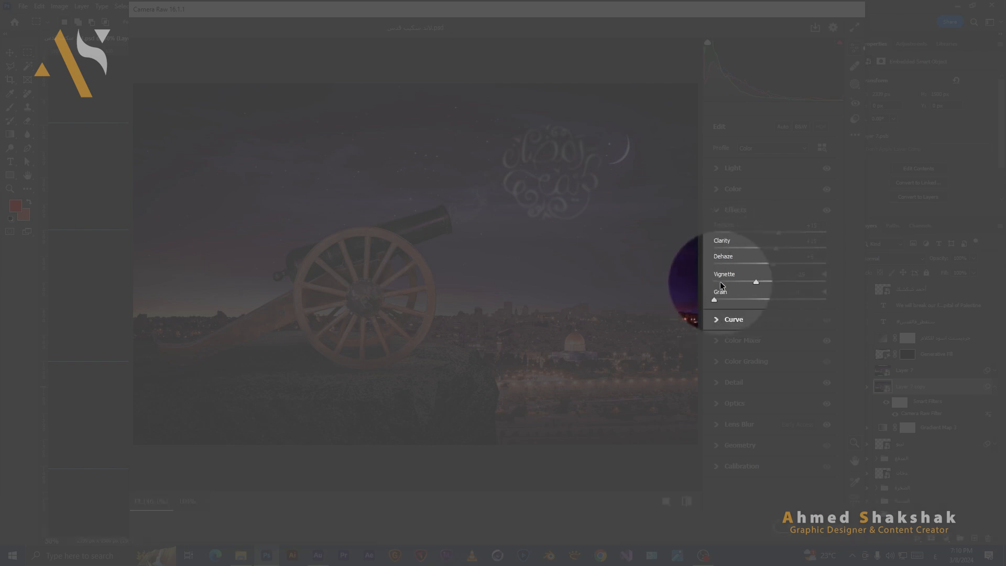
key(F2)
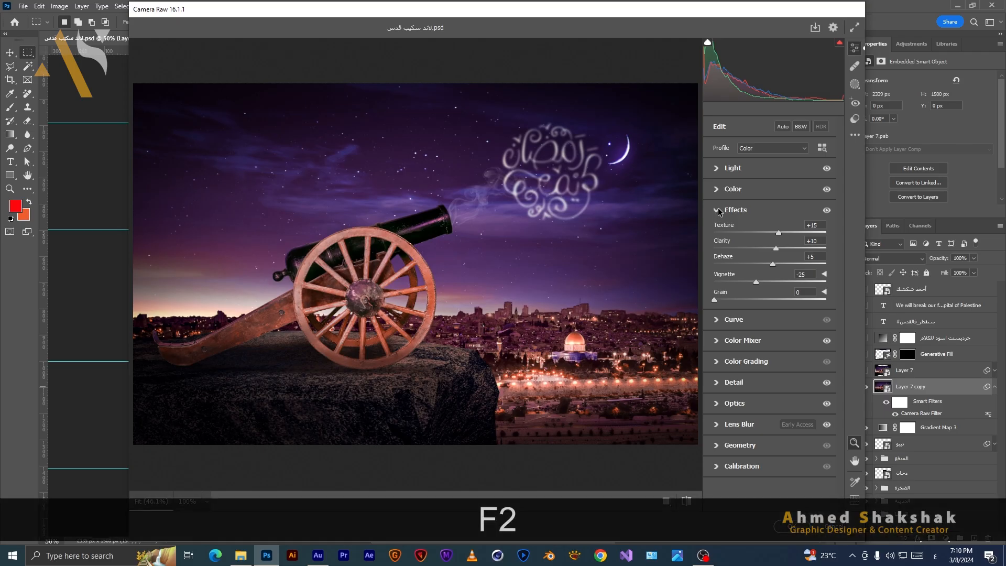
click(718, 211)
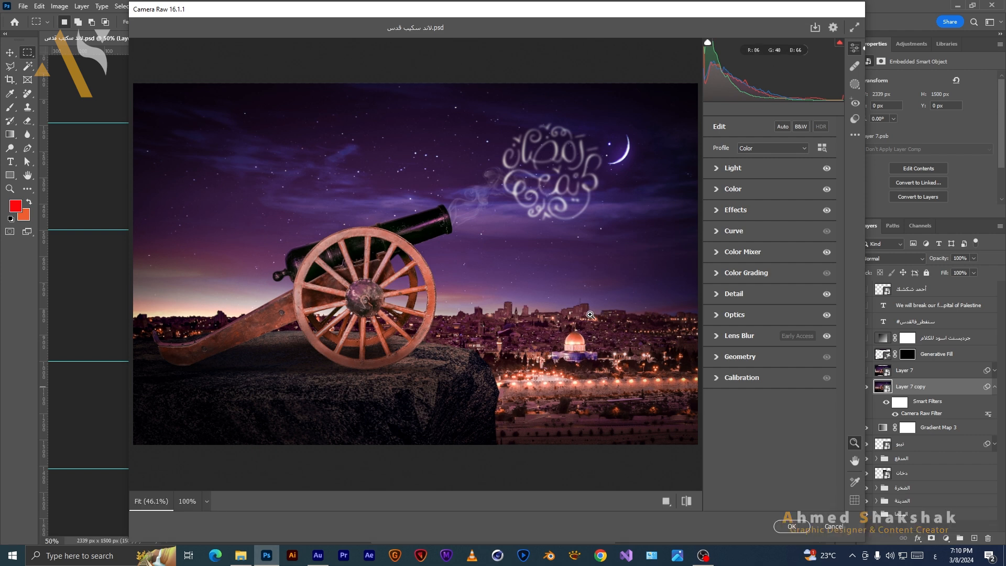
Examine the Camera Raw filter's Color Mixer settings, focusing on the saturation of the individual colours.
click(714, 253)
key(F2)
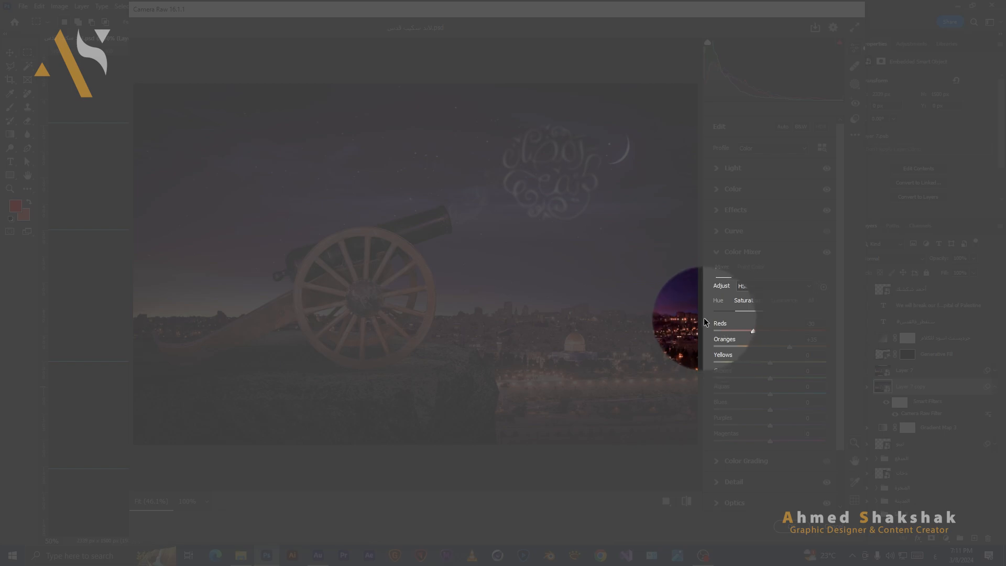
click(716, 254)
key(F2)
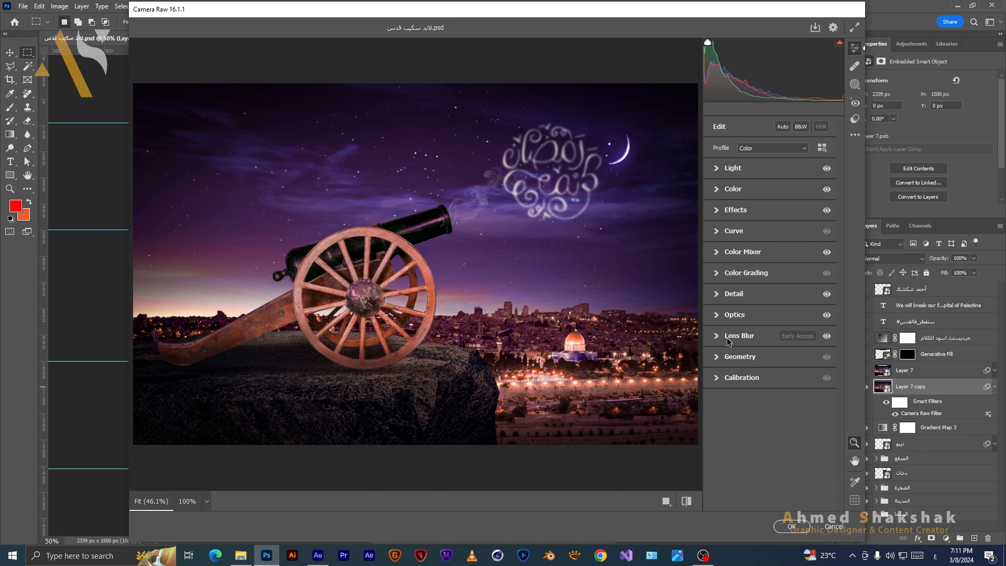
Examine the Lens Blur amount, bokeh and focal range settings, and leave the Camera Raw filter without applying changes.
click(759, 336)
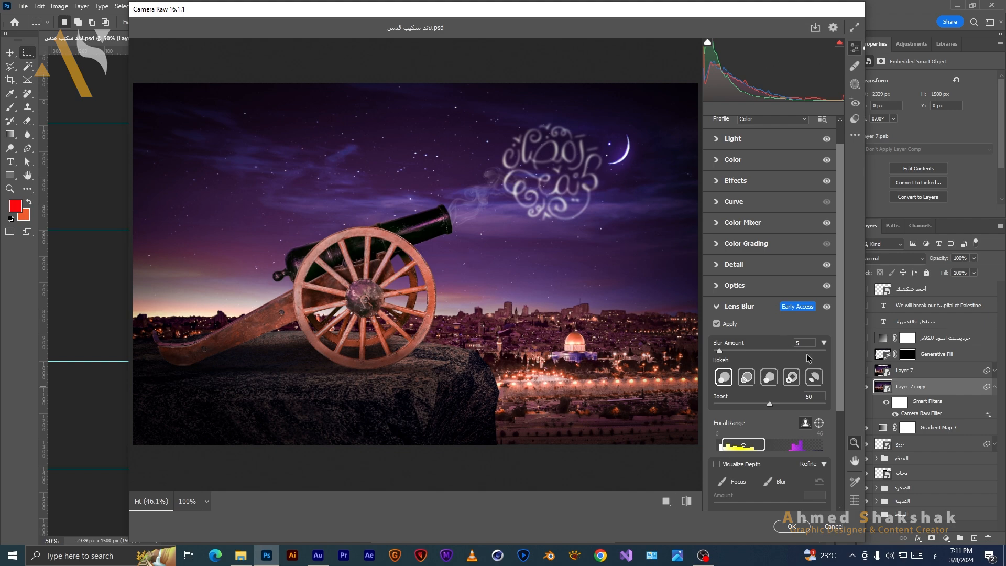
click(722, 313)
click(820, 523)
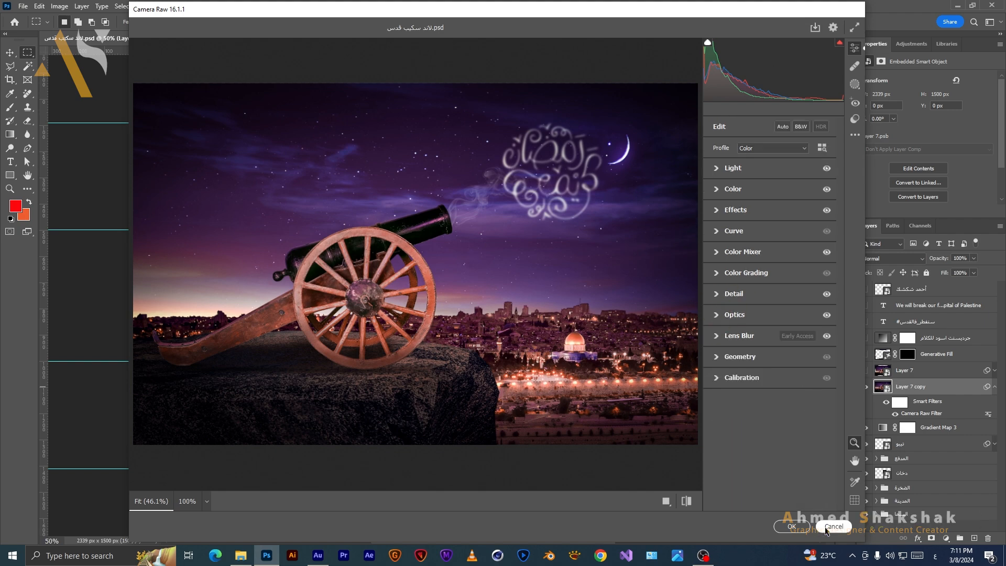
Hide the guides and make Layer 7, Generative Fill, the black text gradient, both text layers and the signature layer visible.
drag(858, 372, 865, 339)
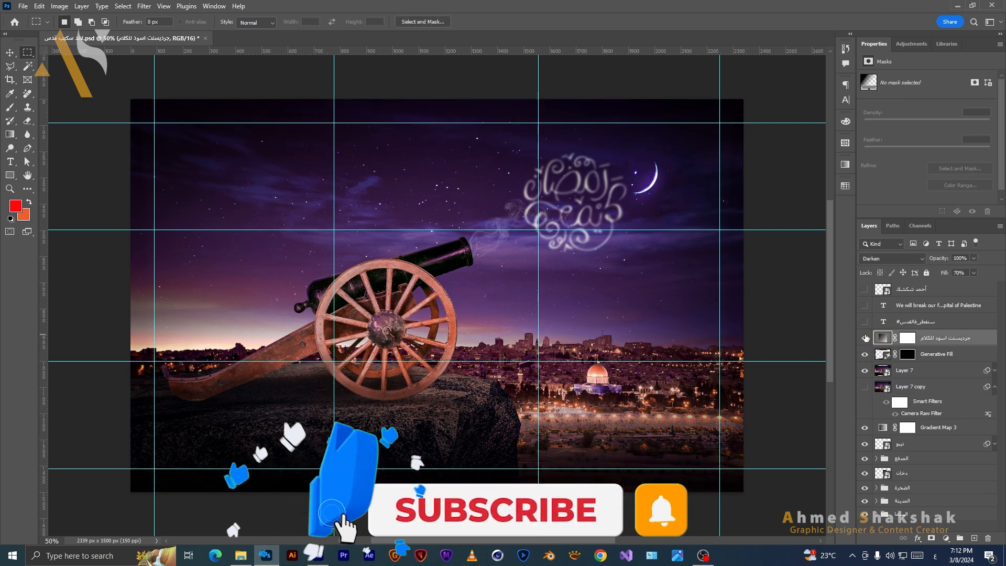
key(ctrl+h)
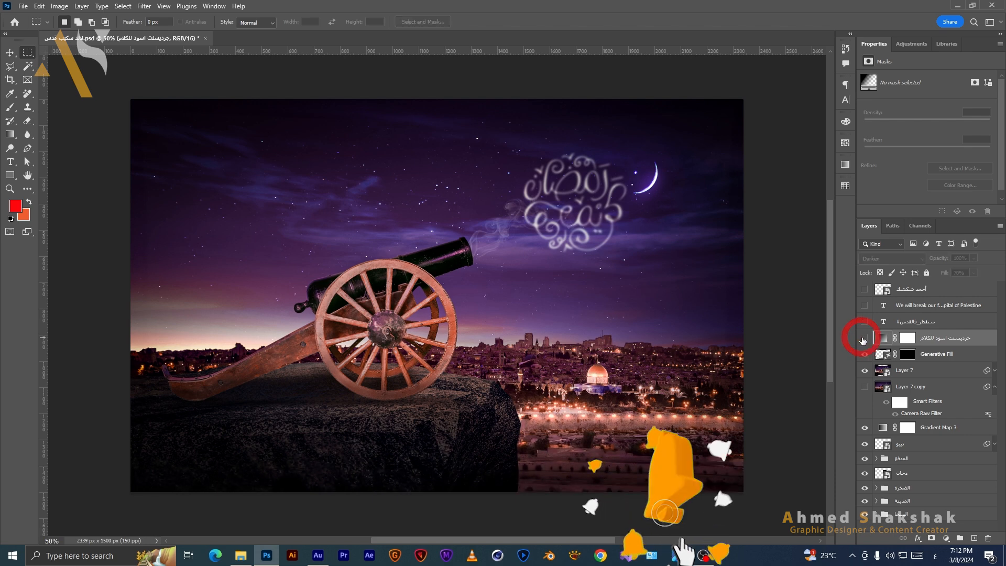
click(865, 322)
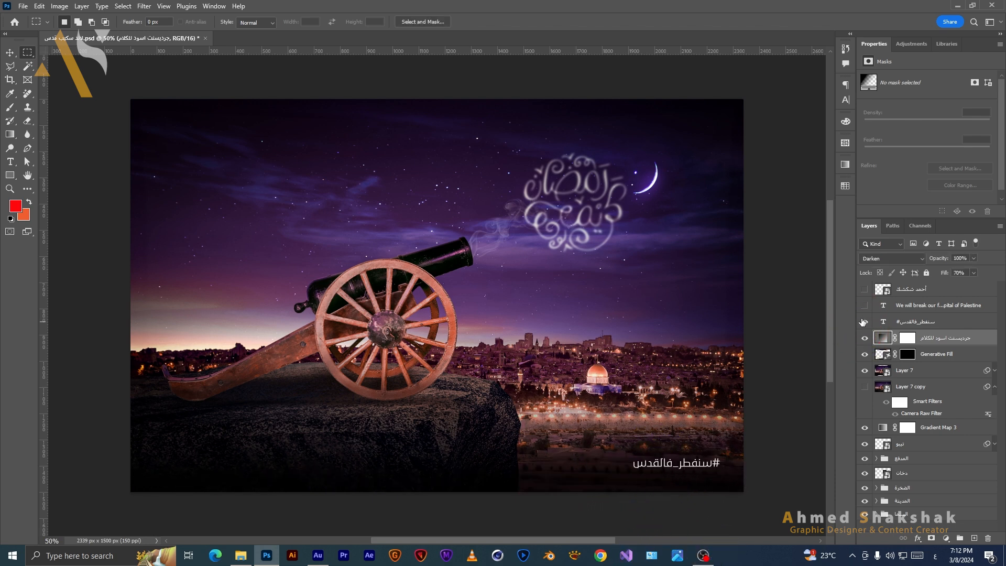
click(865, 306)
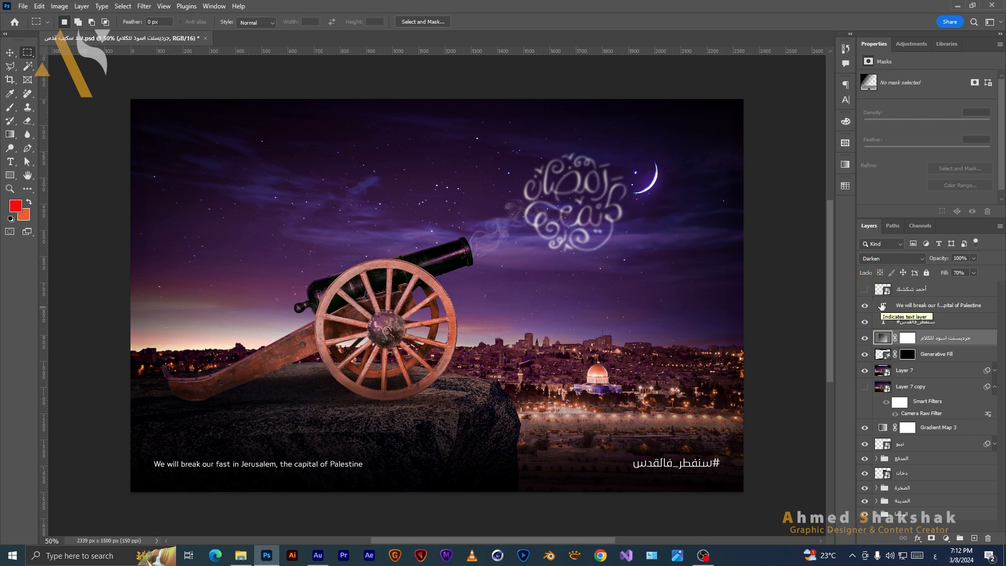
click(865, 289)
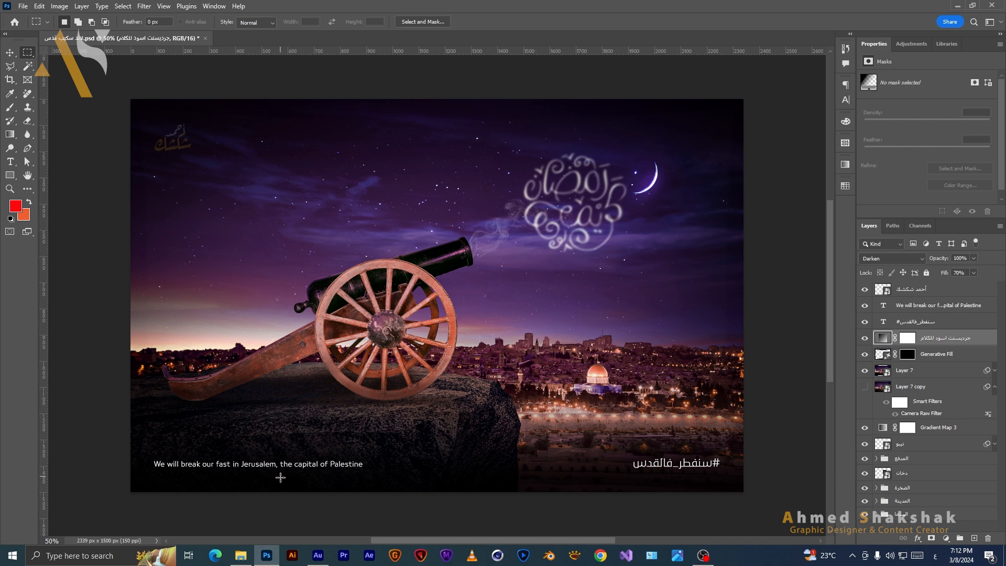
Open the 1080 version of the composite, with its guides shown, the Generative Expand layer hidden and the Background selected.
click(240, 556)
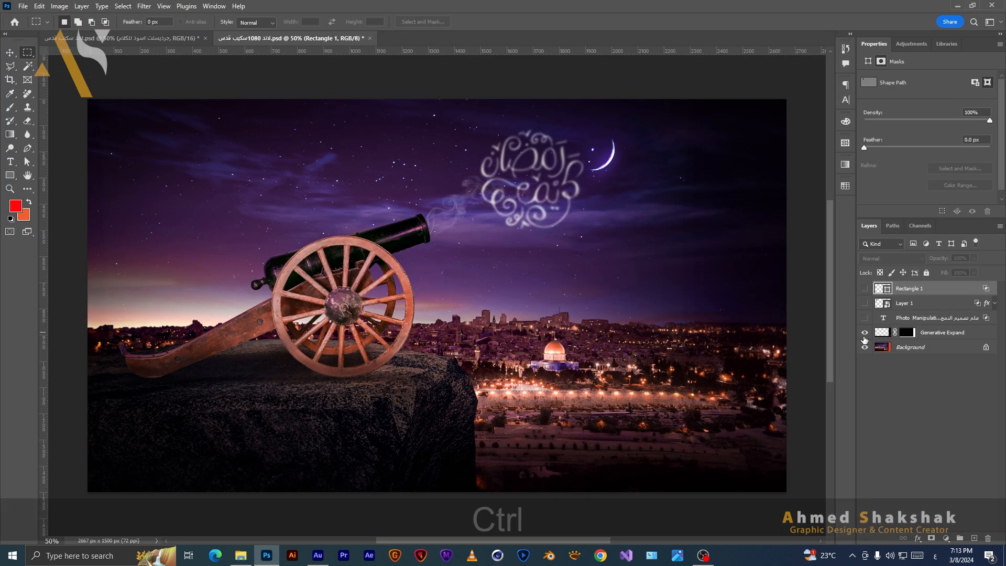
key(ctrl+h)
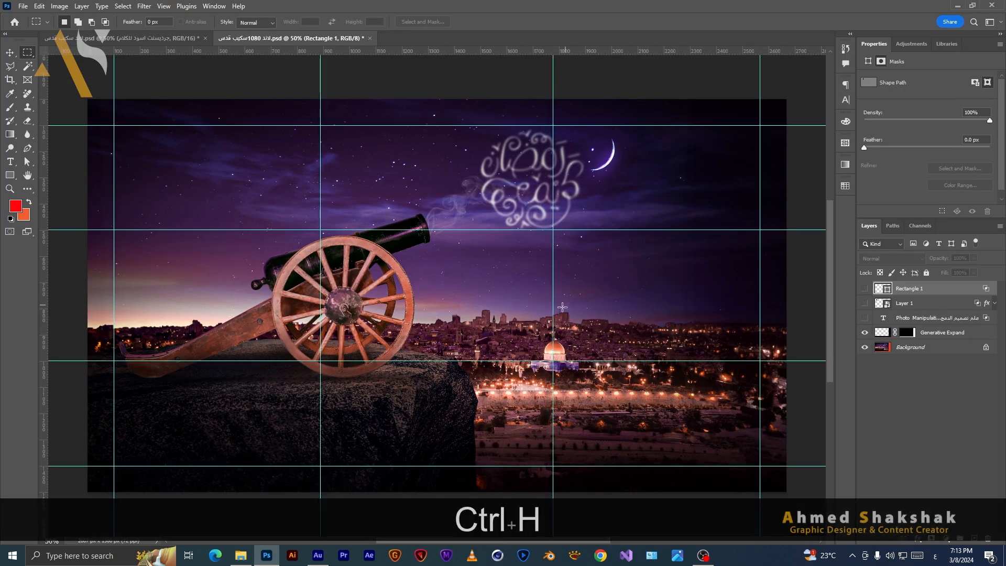
click(865, 332)
click(928, 349)
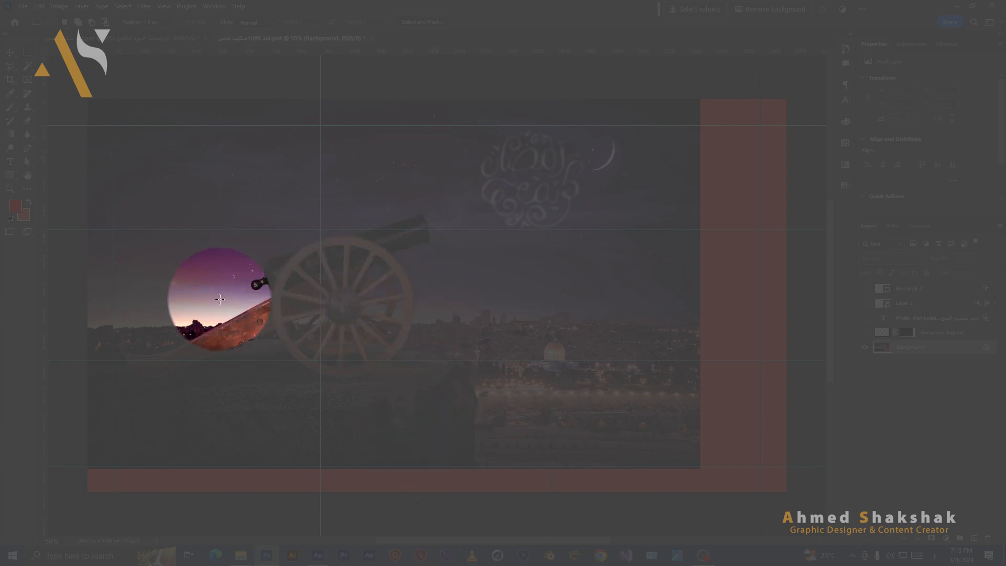
Examine the Background image beside its unfilled orange canvas areas, and make the Generative Expand layer visible again.
key(F2)
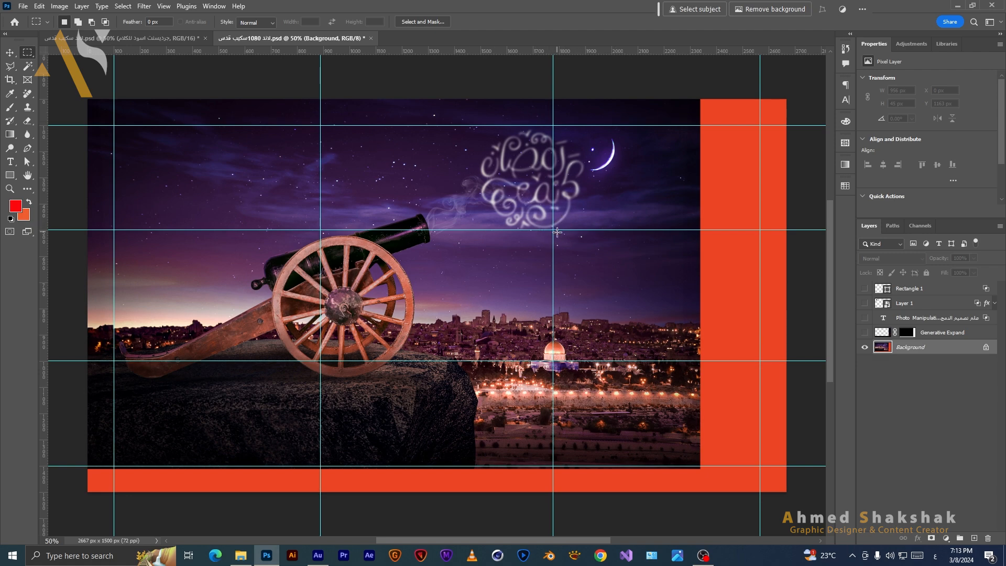
key(F2)
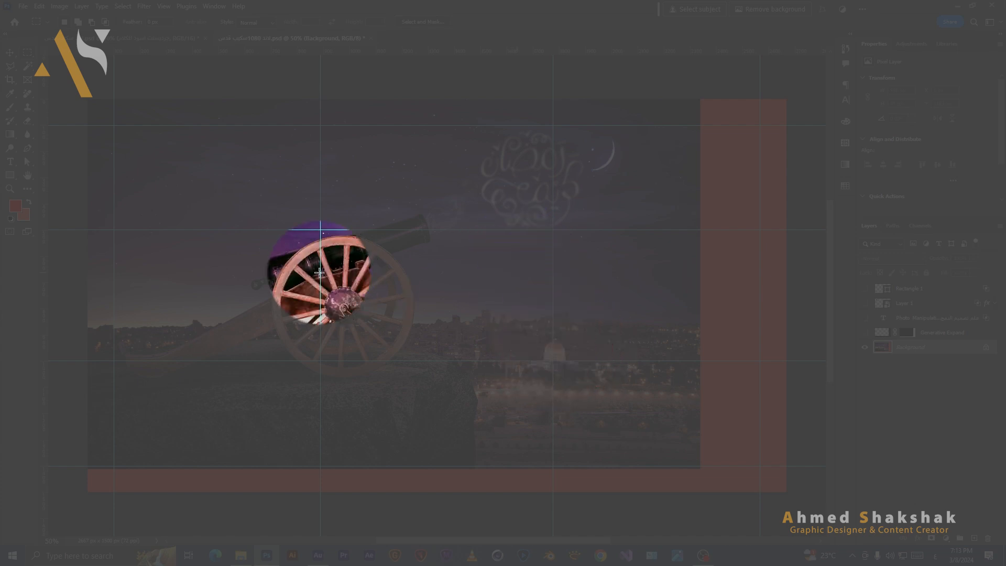
key(F2)
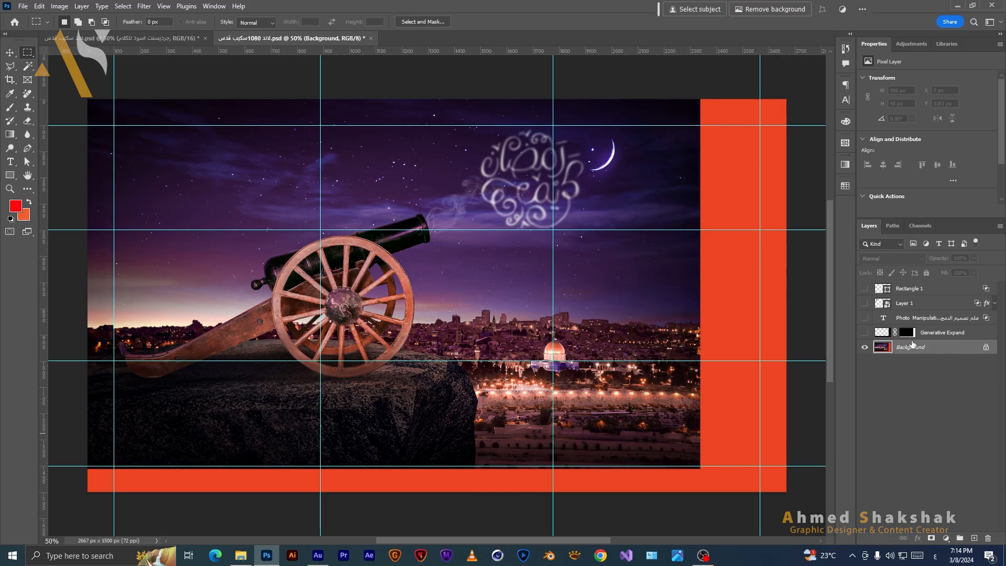
click(865, 333)
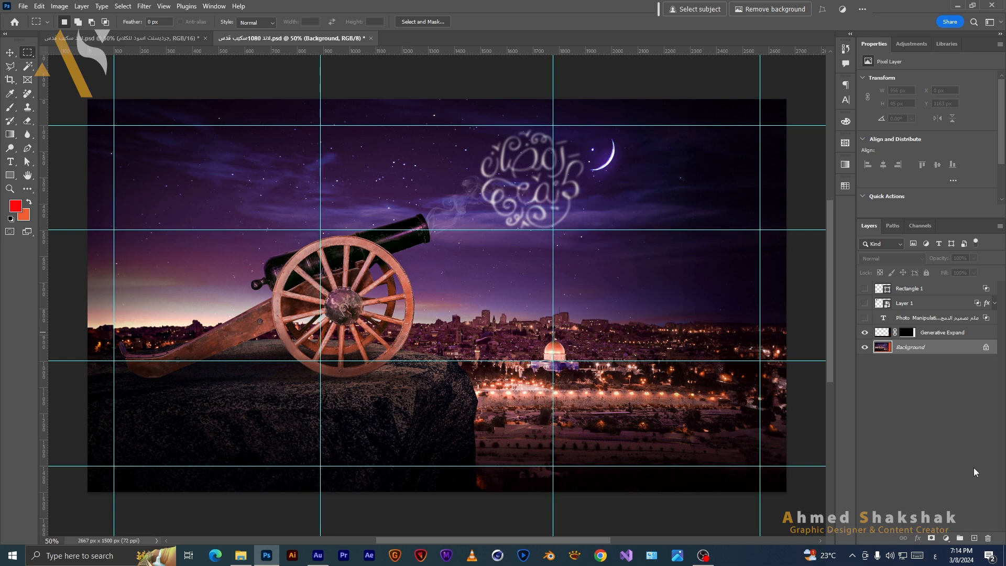